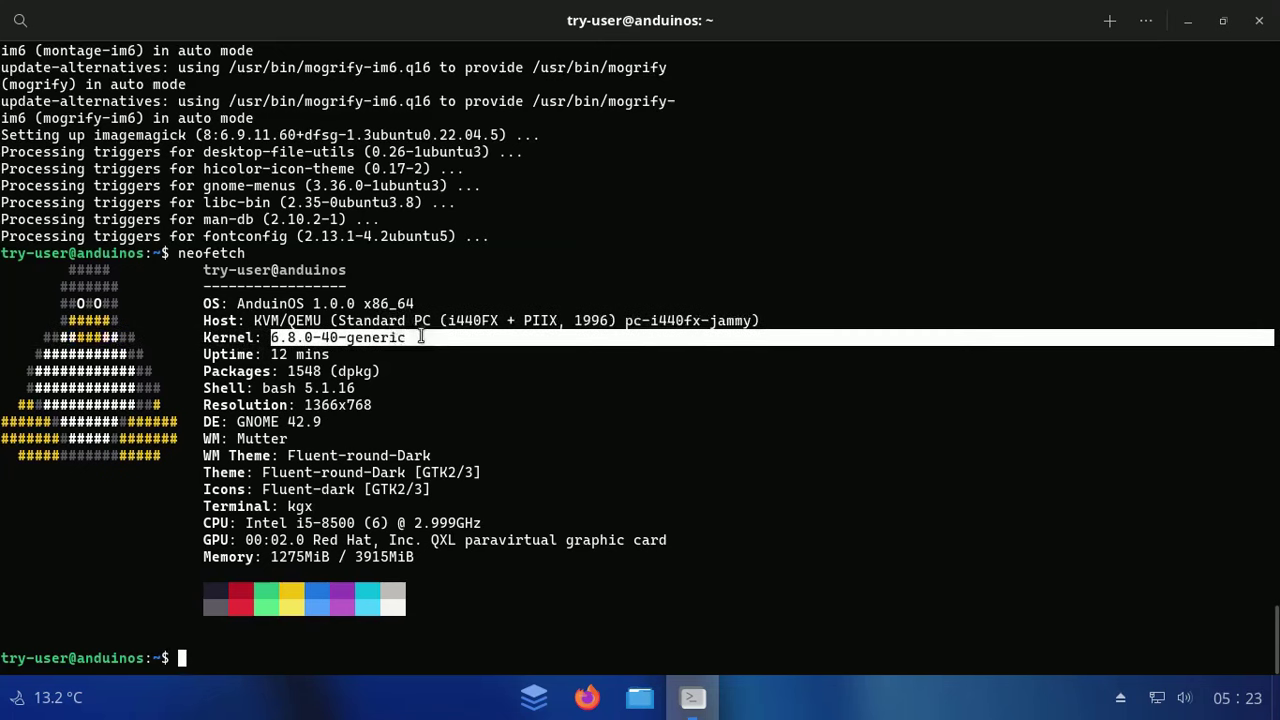
- Highlight the desktop environment and CPU entries in the neofetch output, and close the terminal
left_click_drag(341, 419, 236, 422)
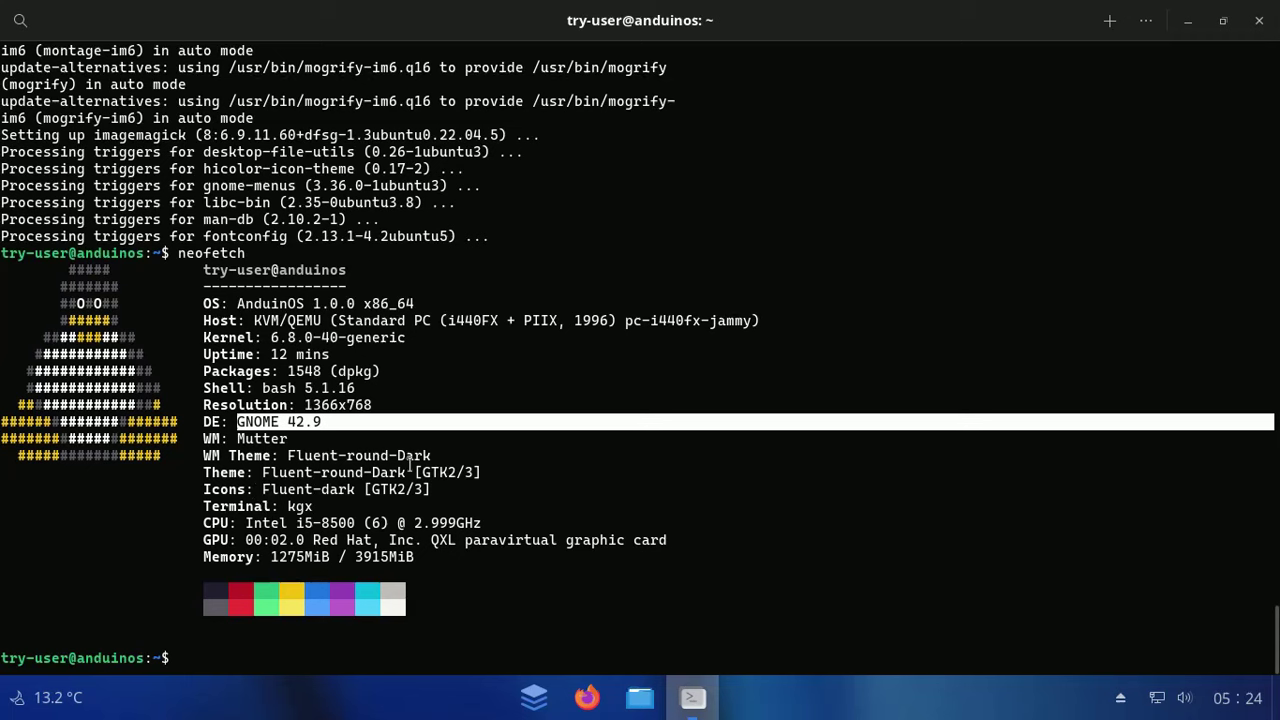
left_click_drag(238, 523, 495, 523)
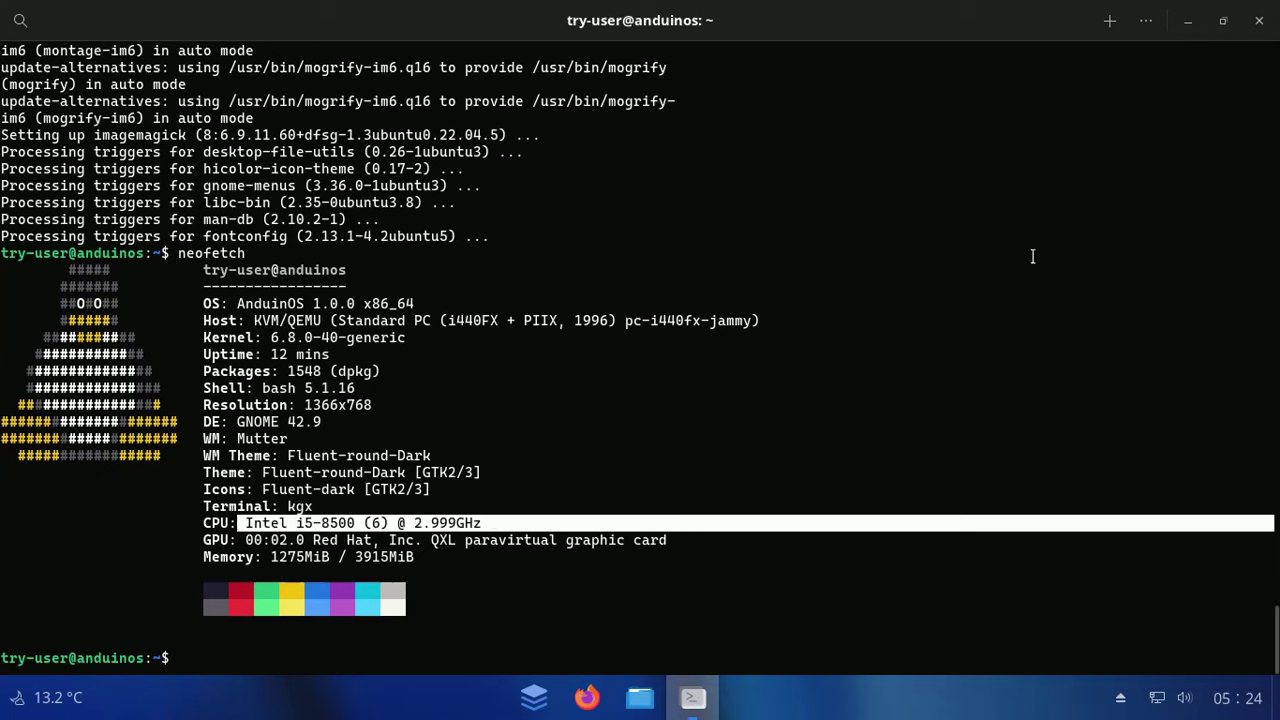
left_click(1258, 21)
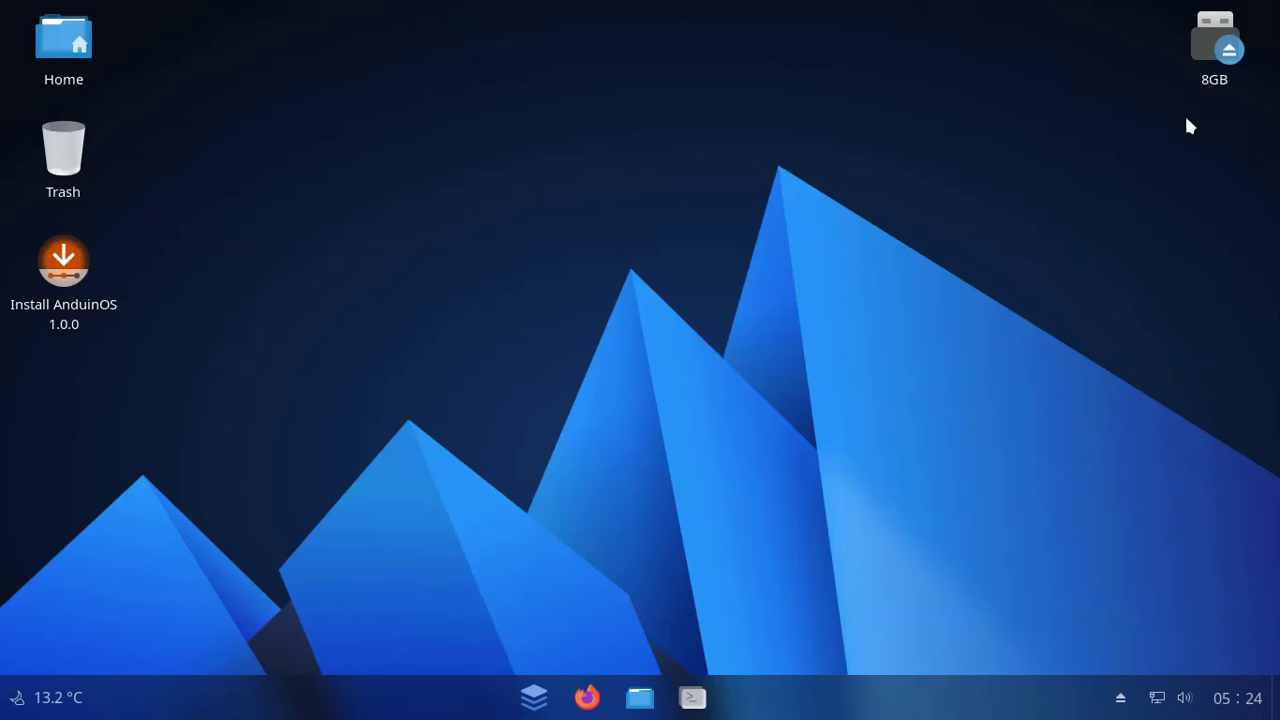
- Open the ArcMenu settings from the application menu launcher and bring up the Menu Layout options
left_click(534, 697)
left_click(544, 695)
right_click(544, 695)
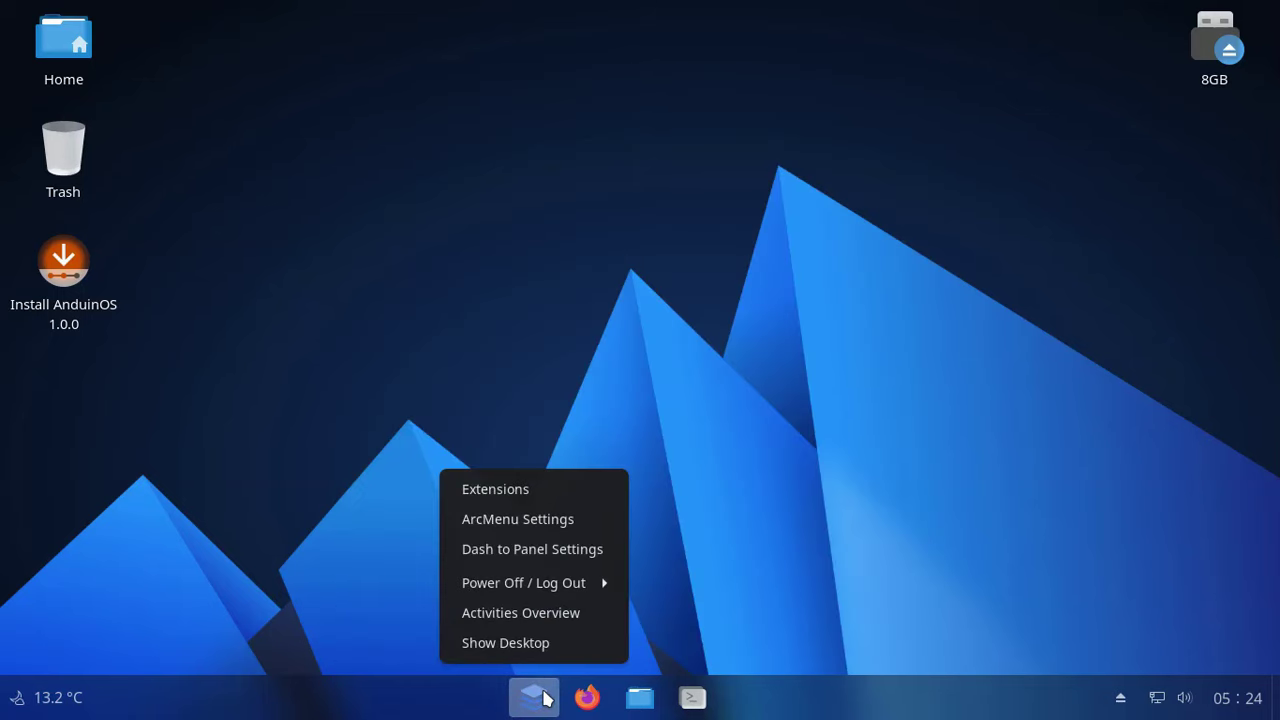
left_click(557, 528)
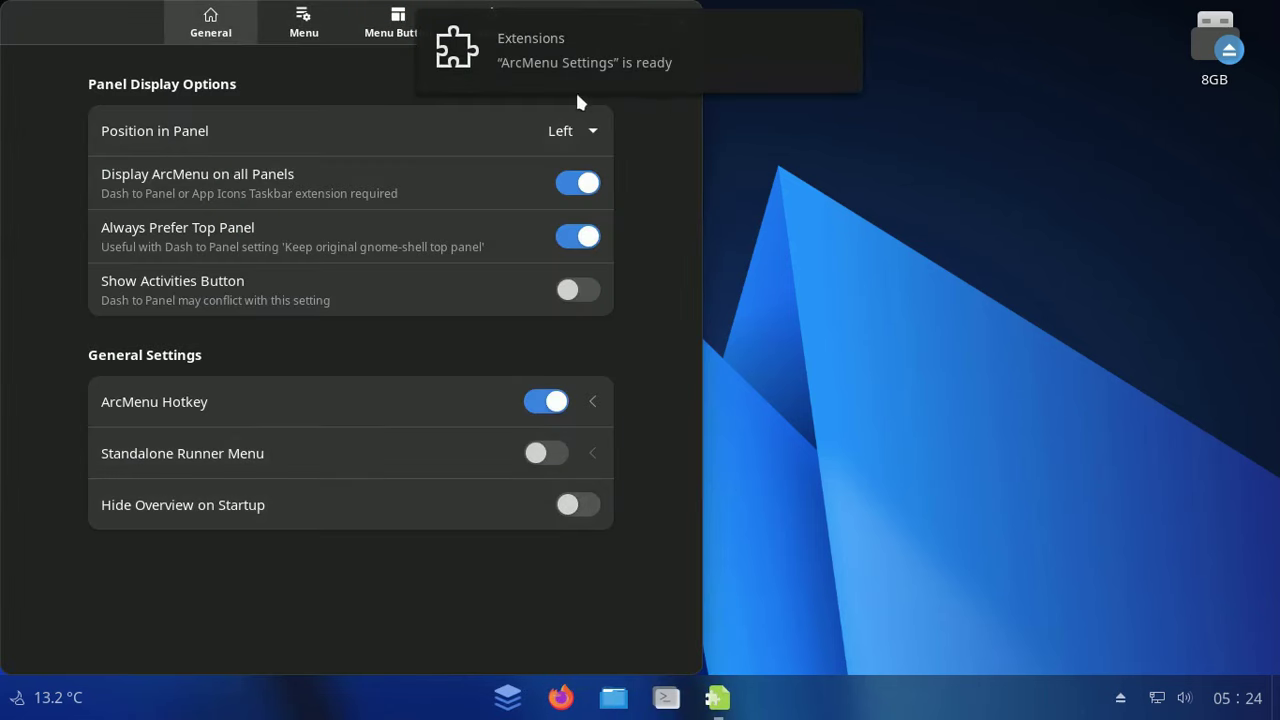
left_click(323, 20)
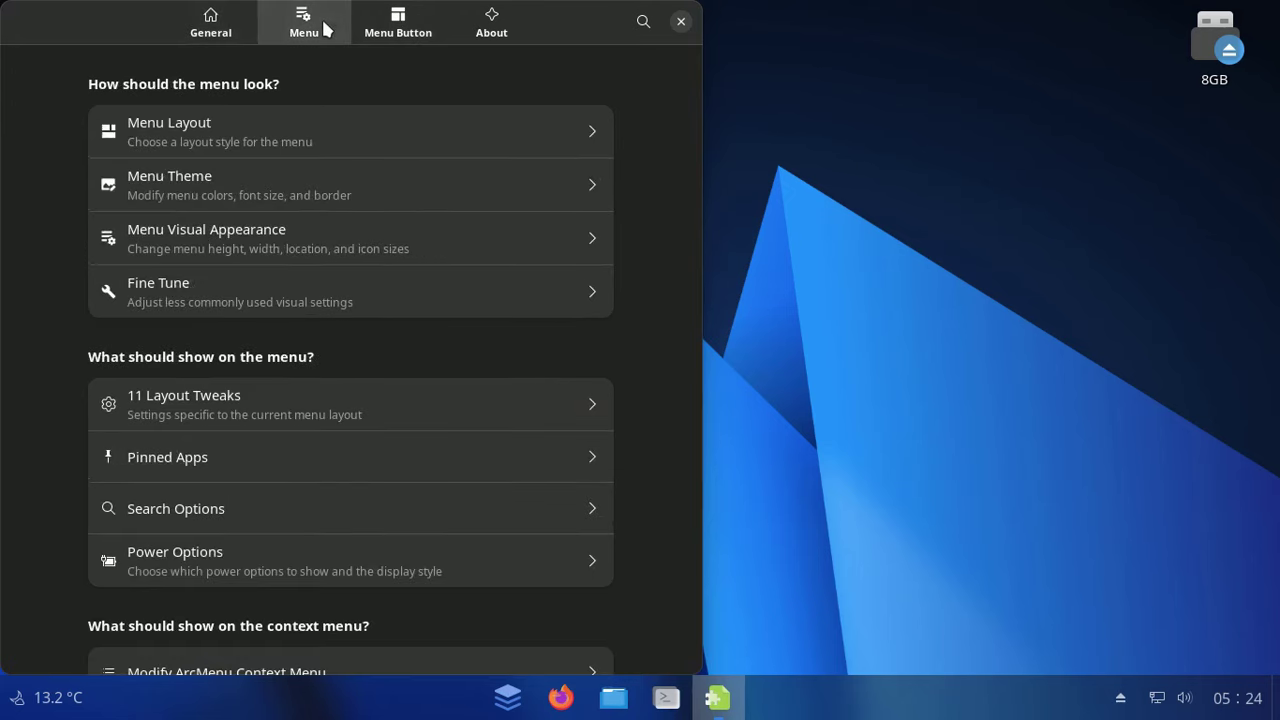
left_click(590, 130)
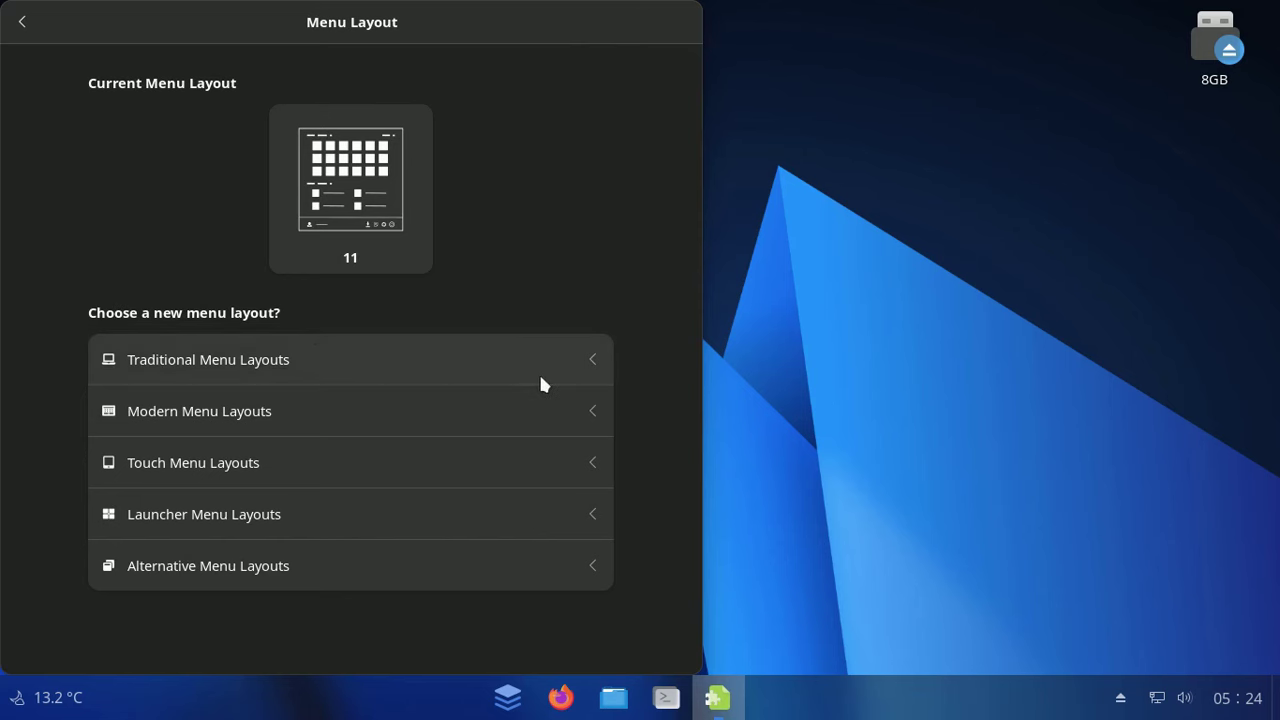
- Expand the Modern Menu Layouts and review the available styles from Unity through Pop
left_click(590, 408)
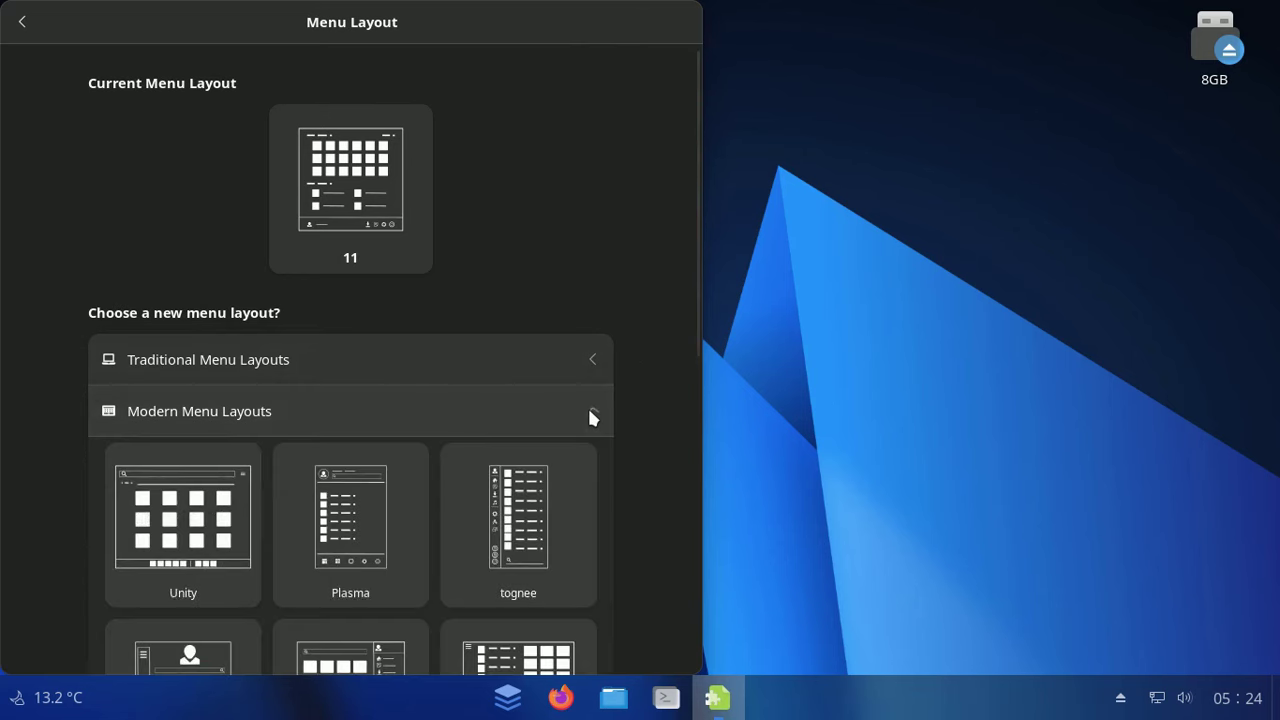
scroll(637, 339, "down", 1)
scroll(641, 352, "down", 3)
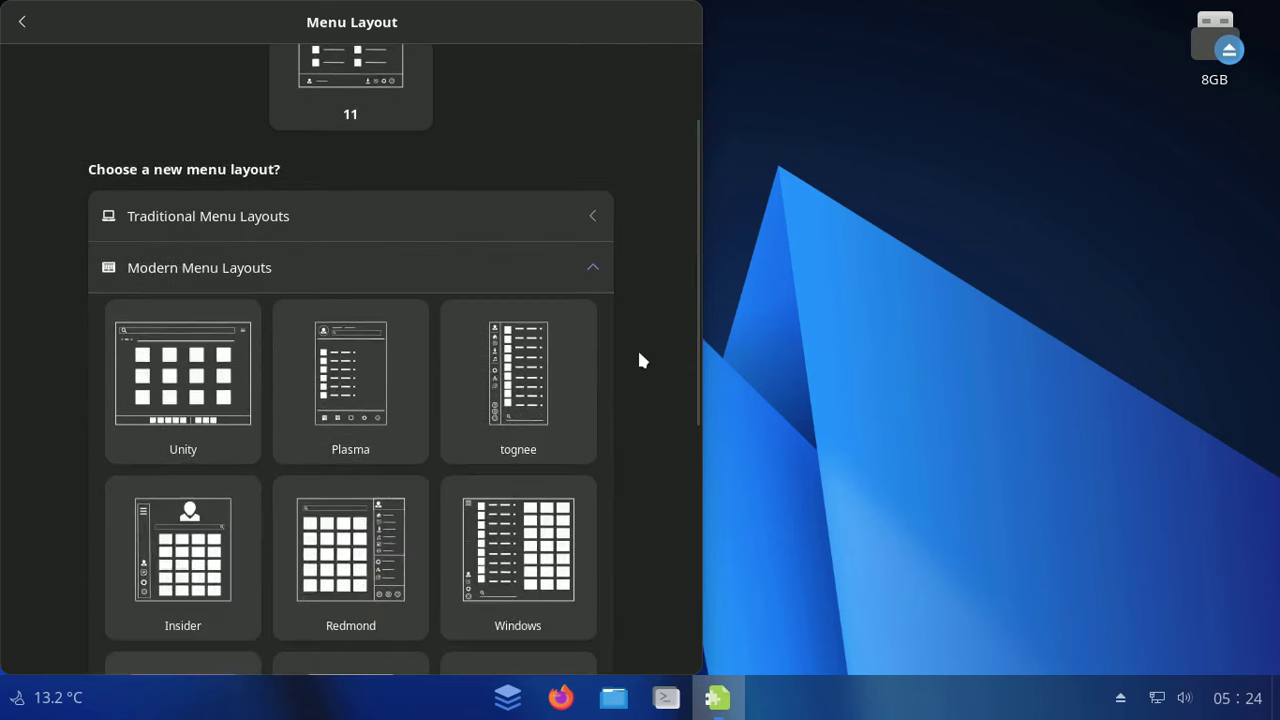
scroll(641, 363, "down", 1)
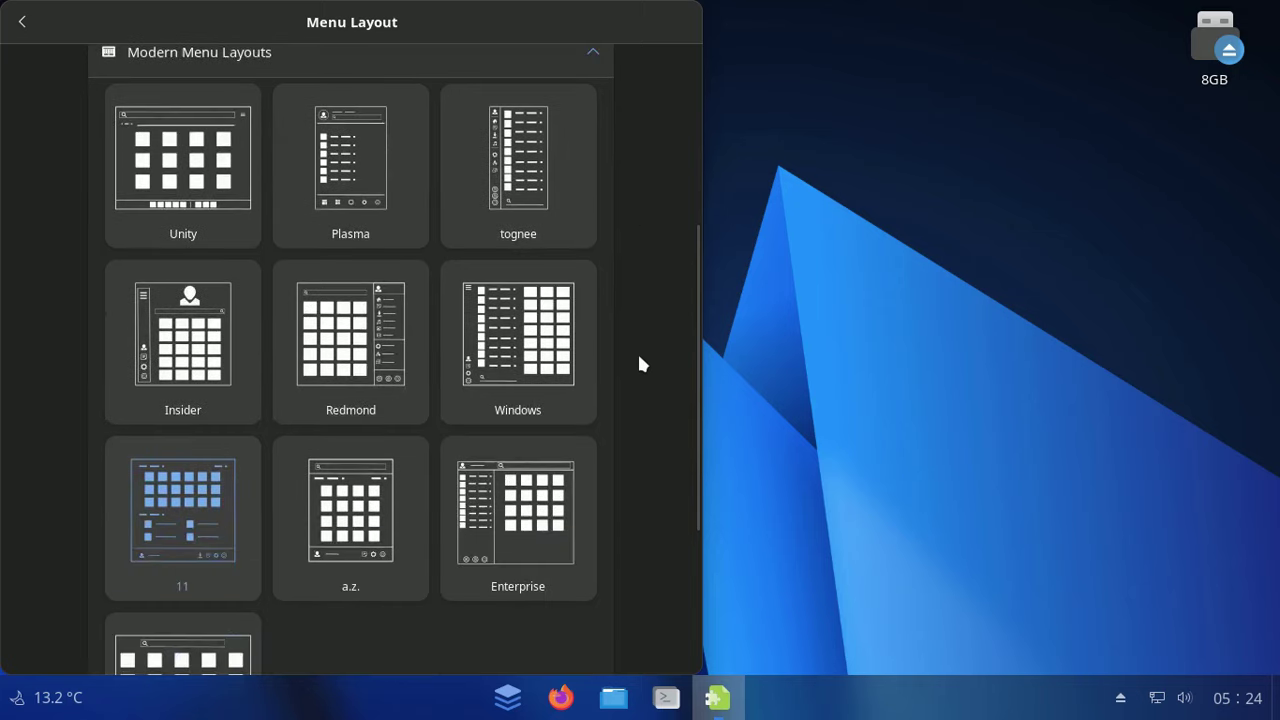
scroll(640, 362, "down", 3)
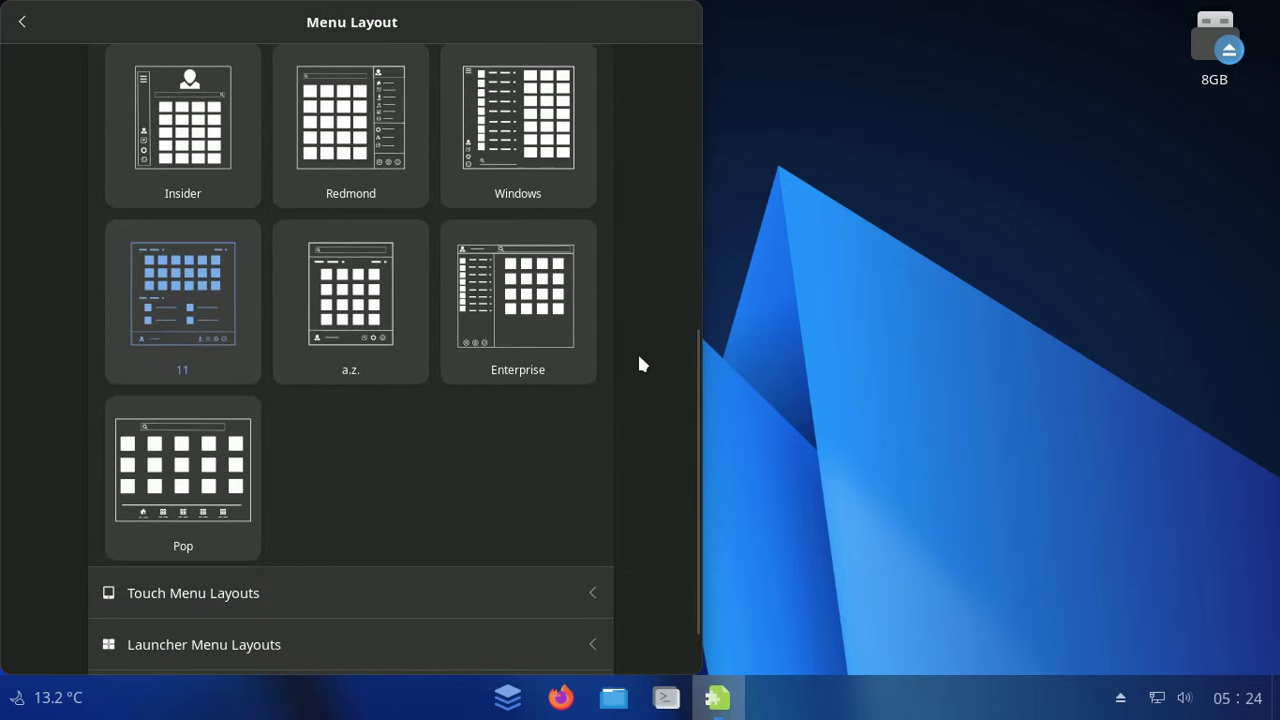
scroll(457, 443, "up", 5)
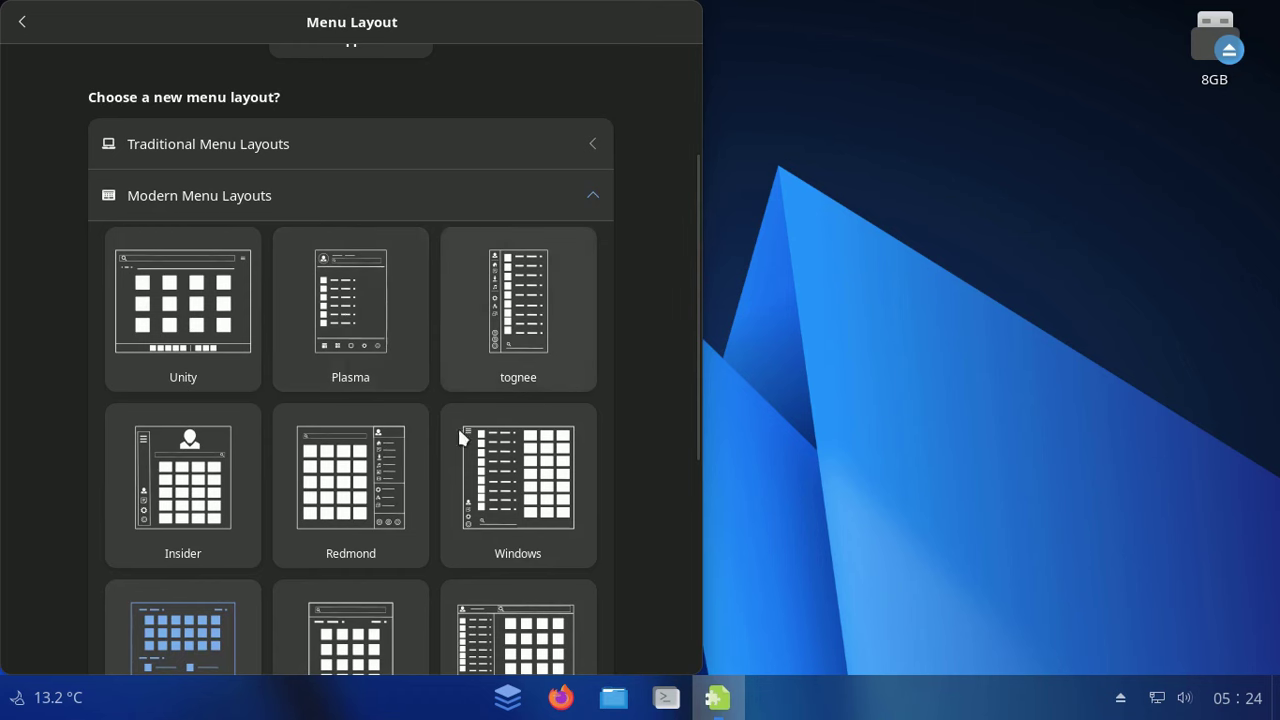
scroll(594, 440, "up", 2)
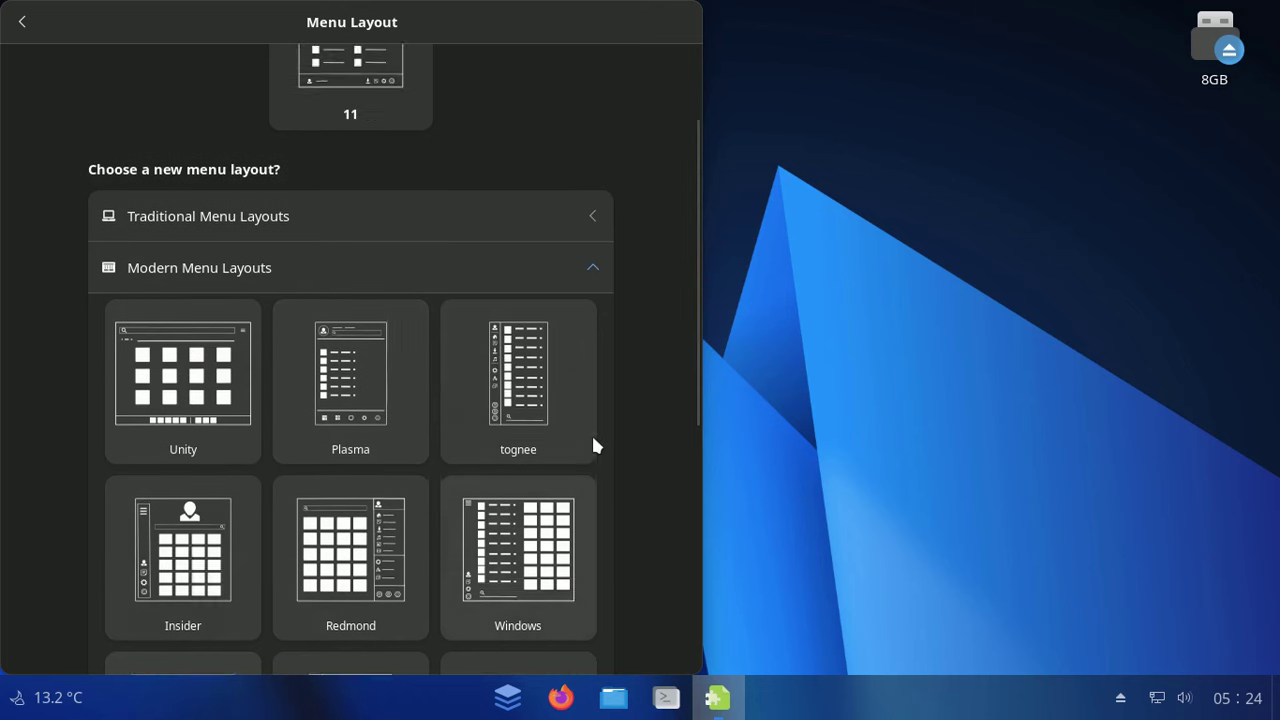
- Review the Traditional and Launcher menu layouts, and close the ArcMenu settings without choosing one
left_click(595, 287)
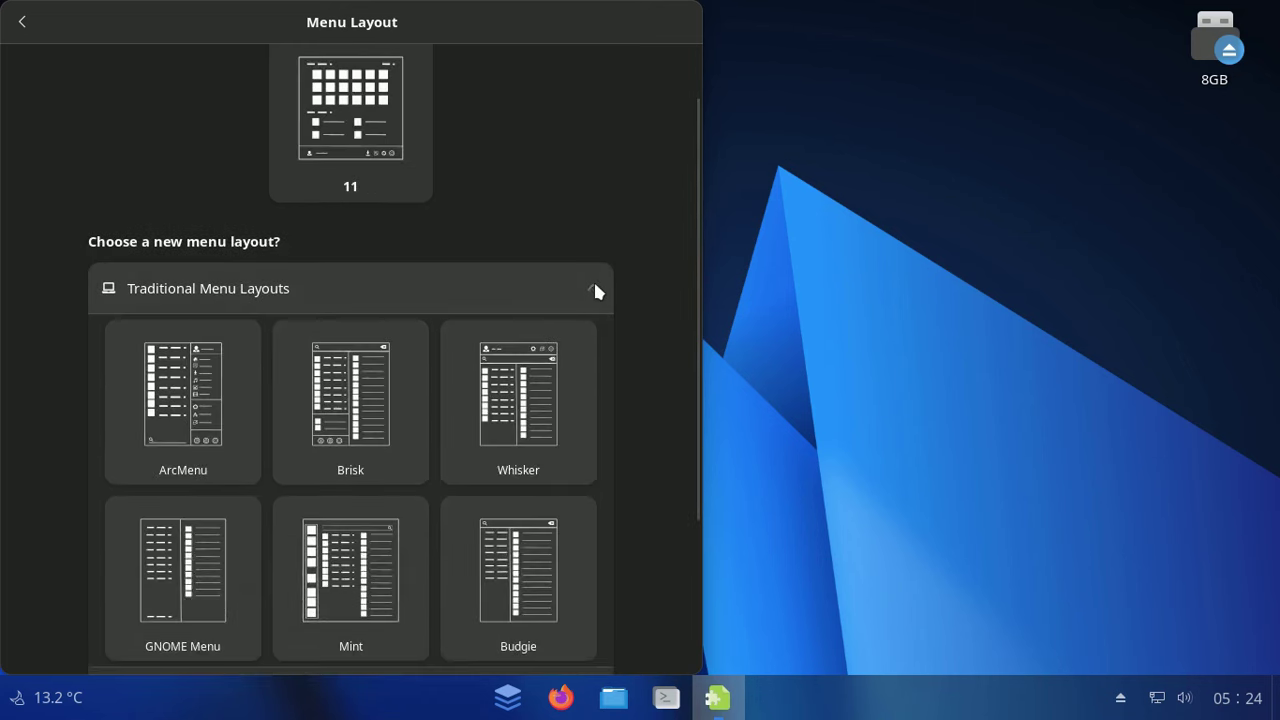
scroll(621, 348, "down", 1)
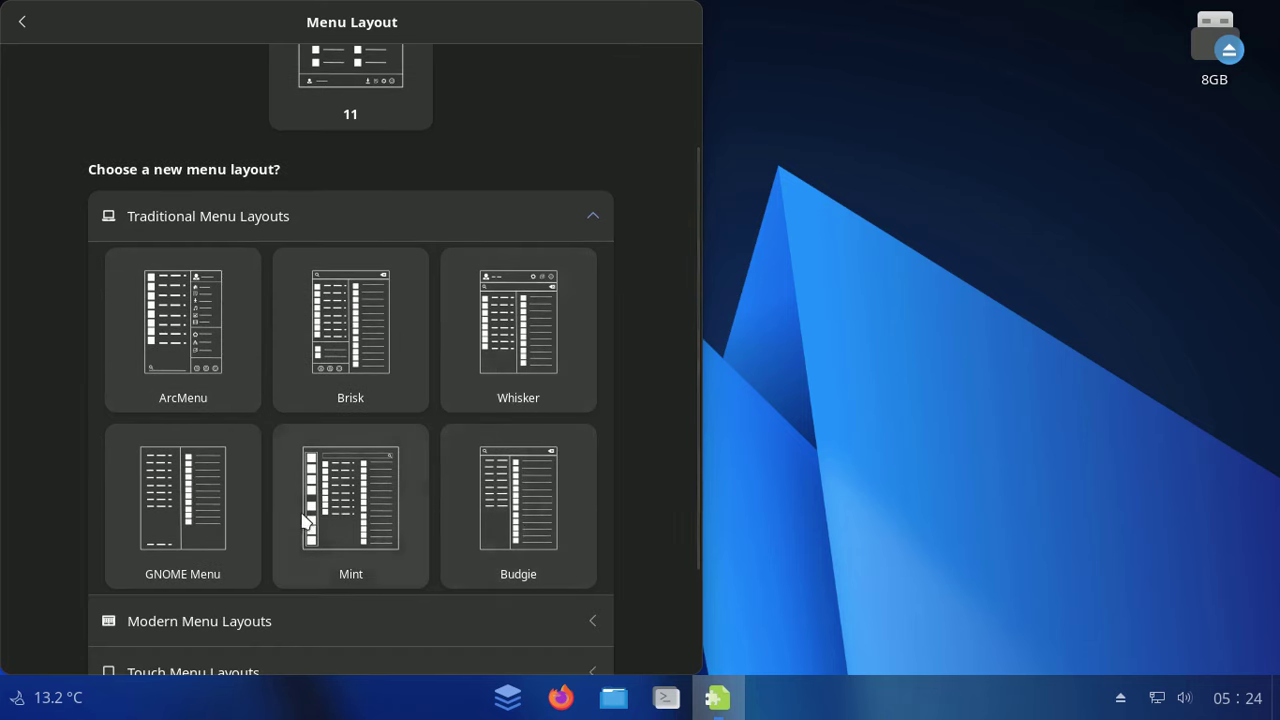
scroll(108, 470, "down", 2)
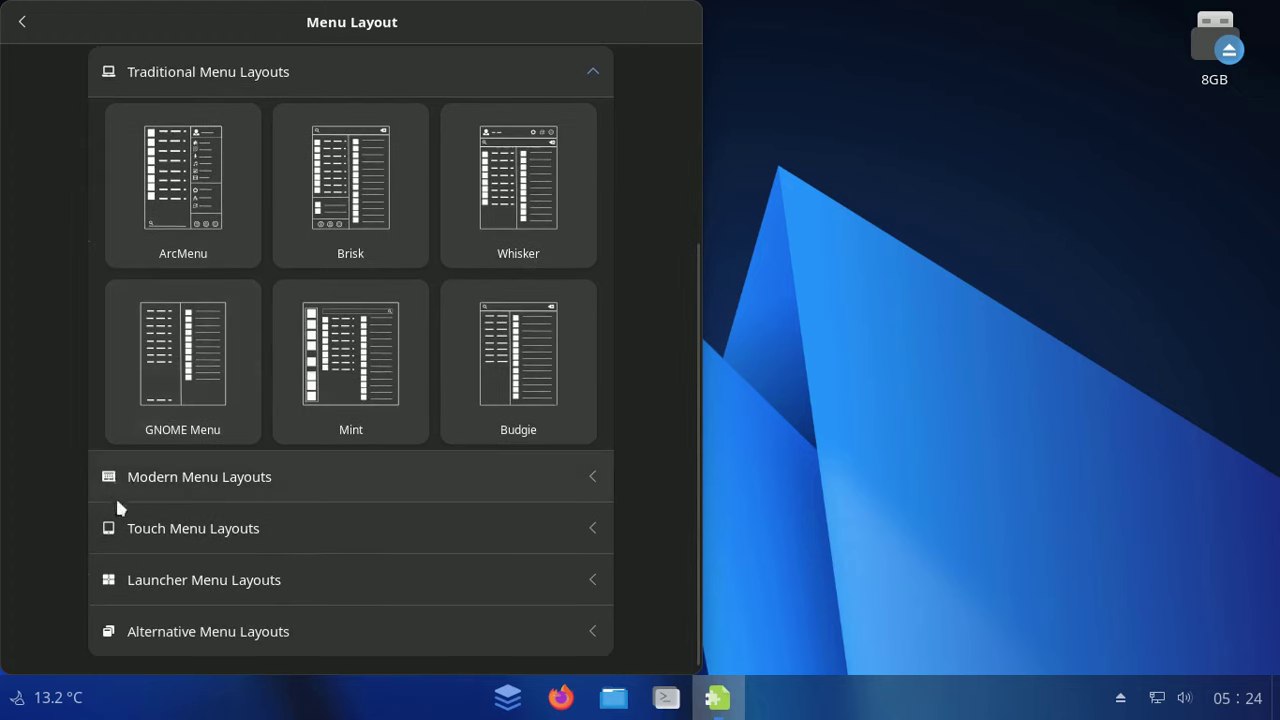
left_click(221, 585)
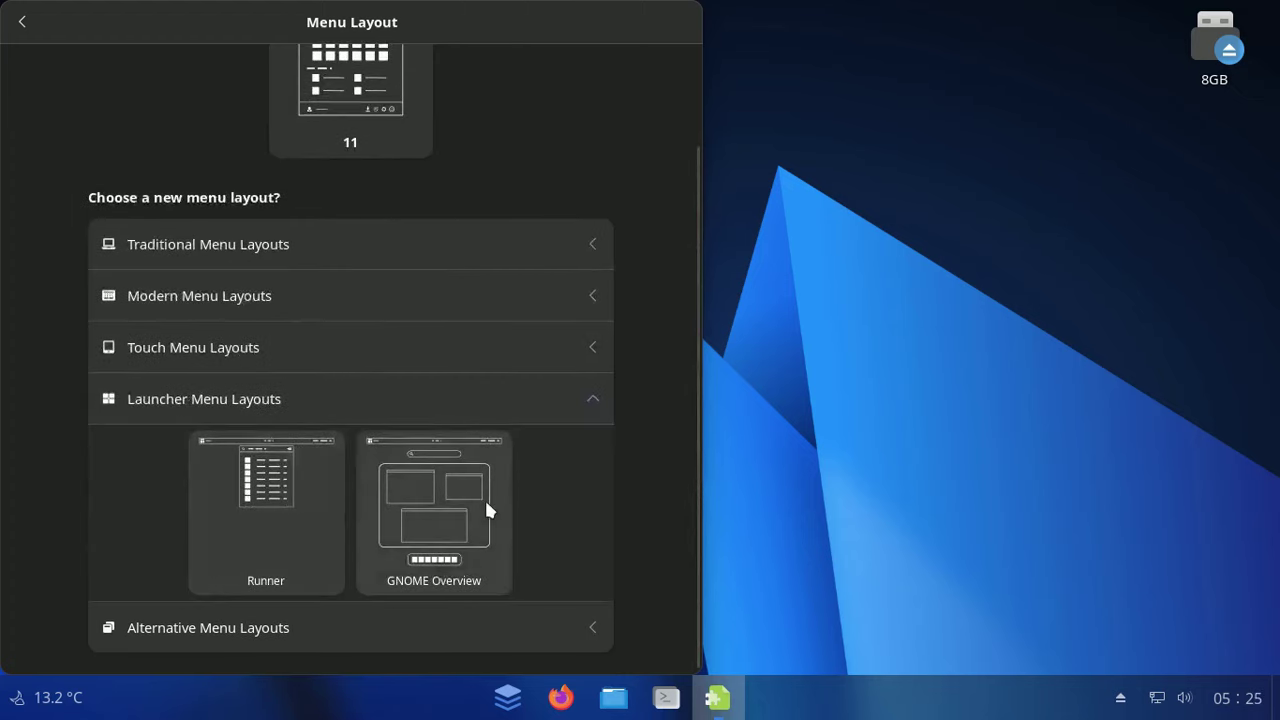
left_click(36, 16)
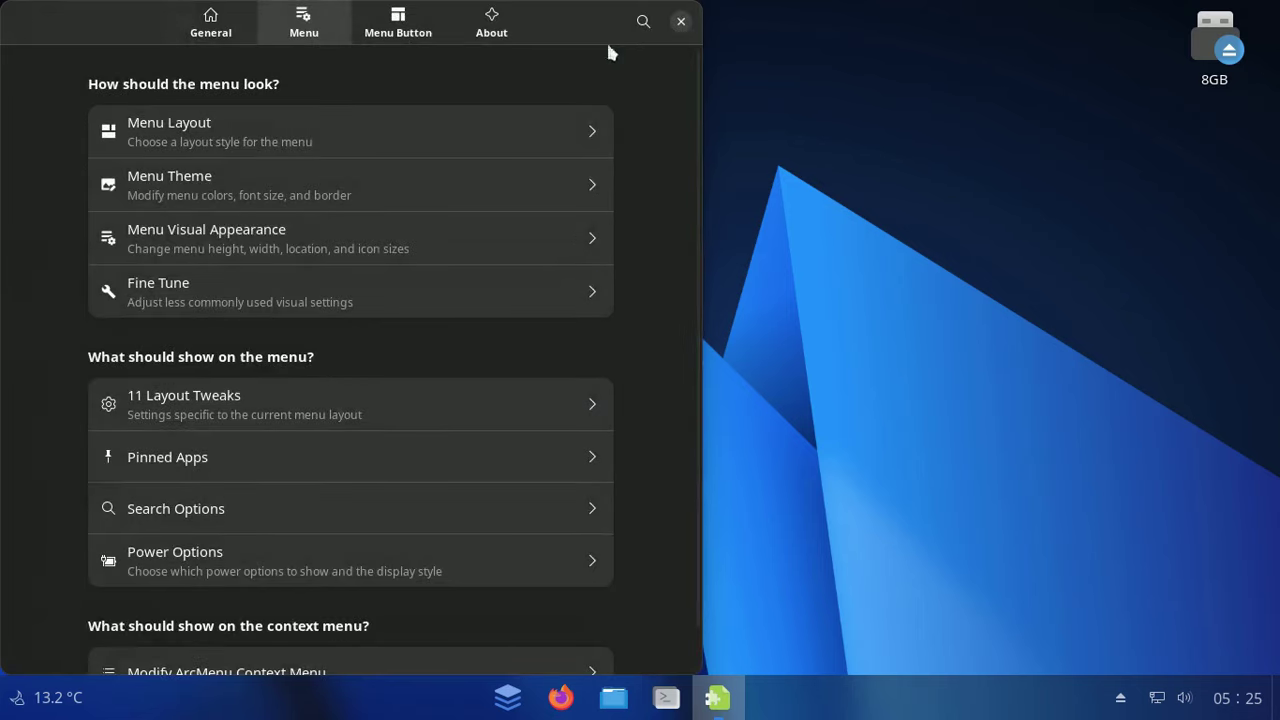
left_click(681, 21)
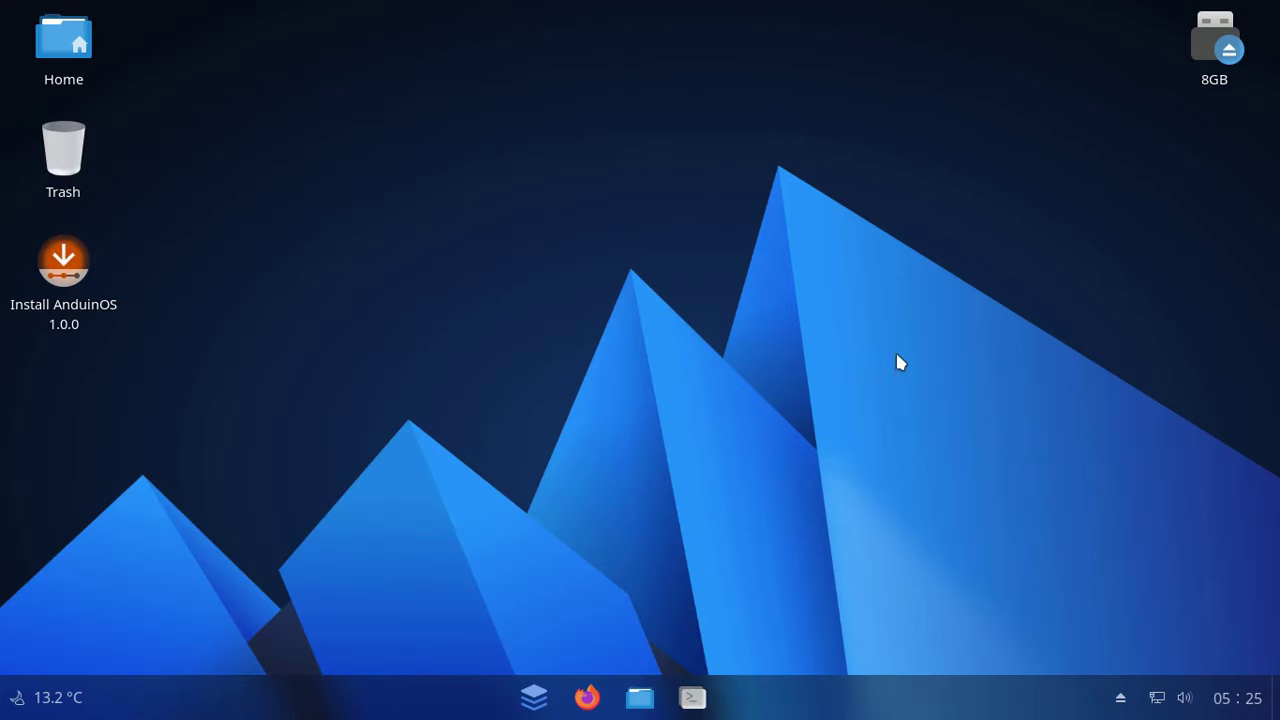
- Open the display settings from the desktop and view the list of visible Wi-Fi networks
right_click(756, 225)
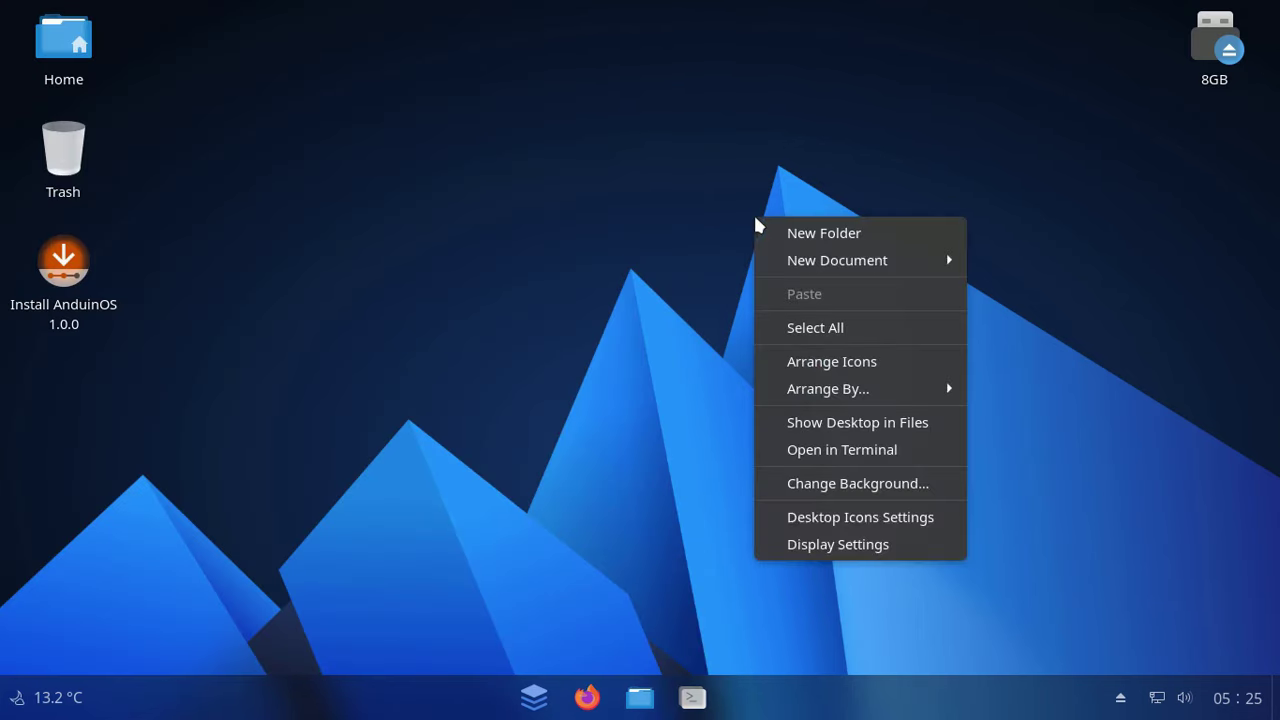
left_click(850, 545)
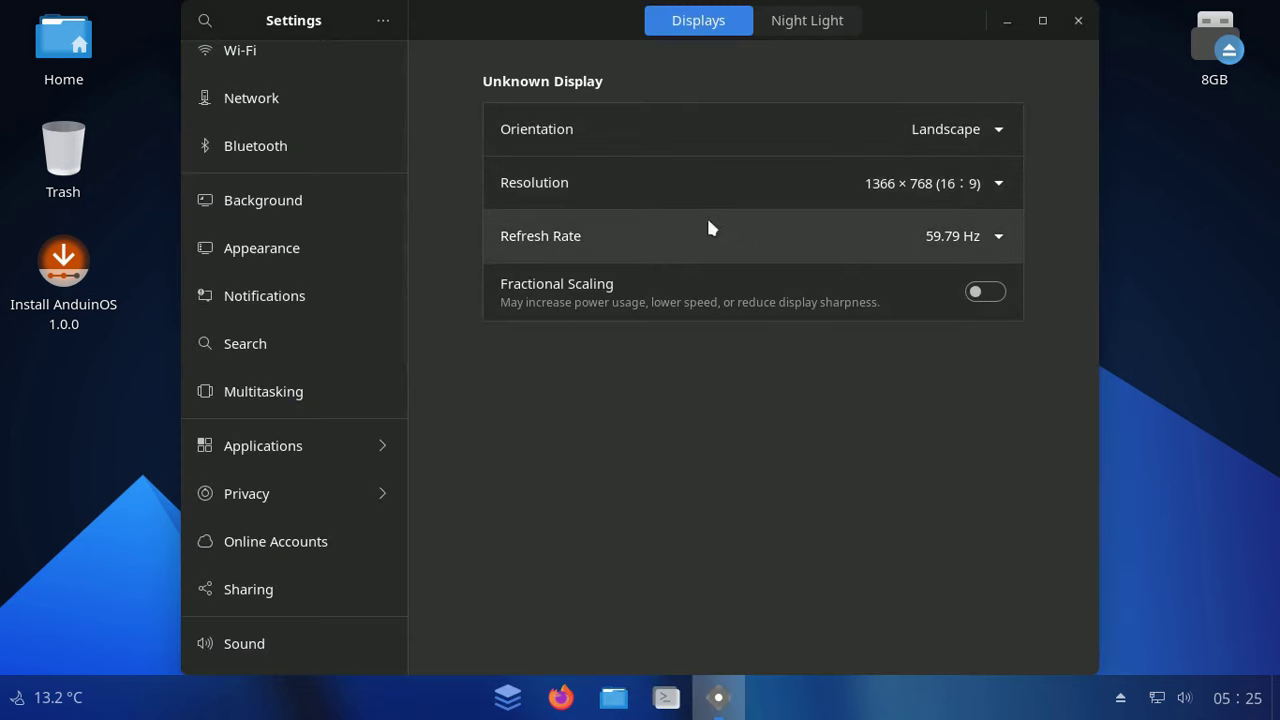
left_click(287, 48)
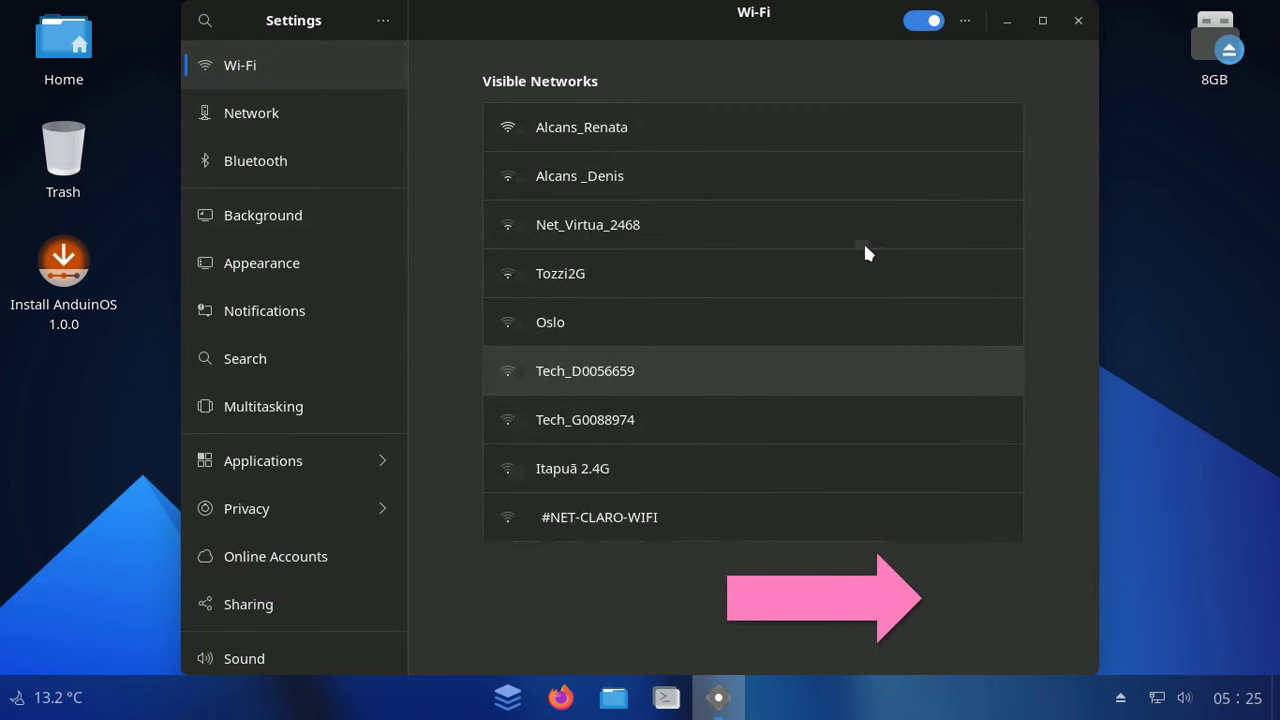
- View the system's hardware and OS details on the About page, and close Settings
scroll(378, 370, "down", 10)
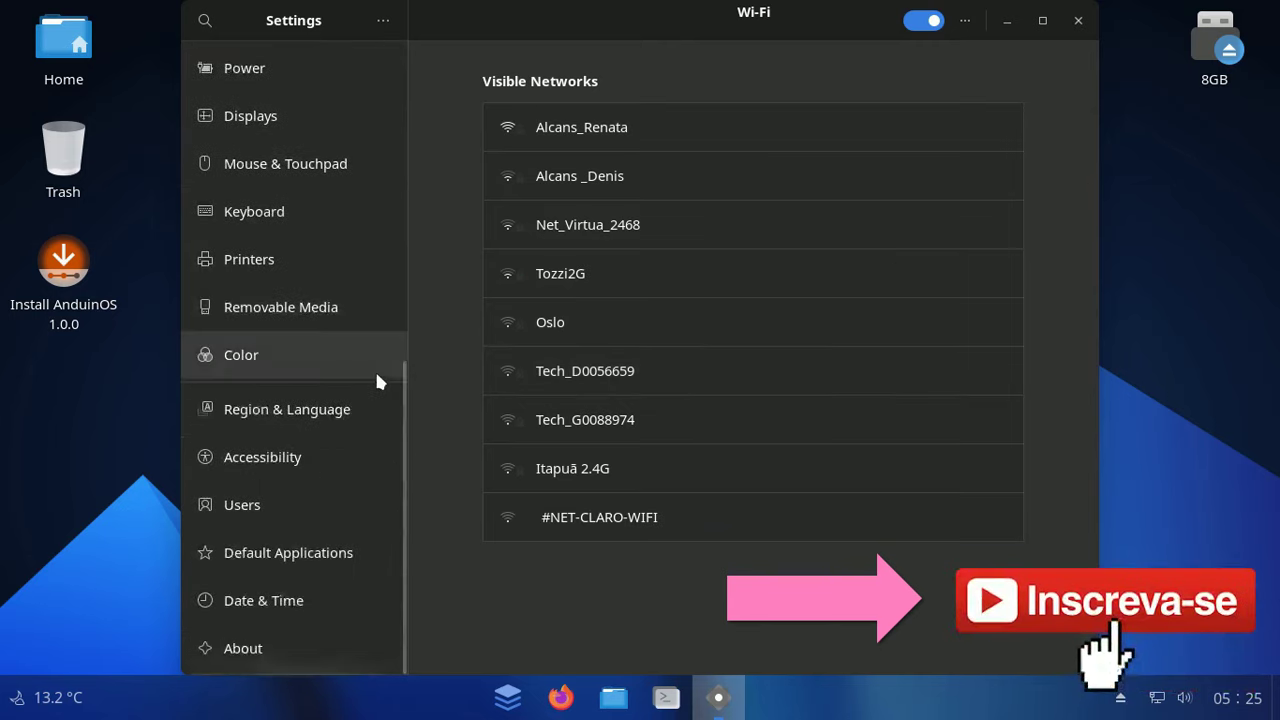
left_click(278, 651)
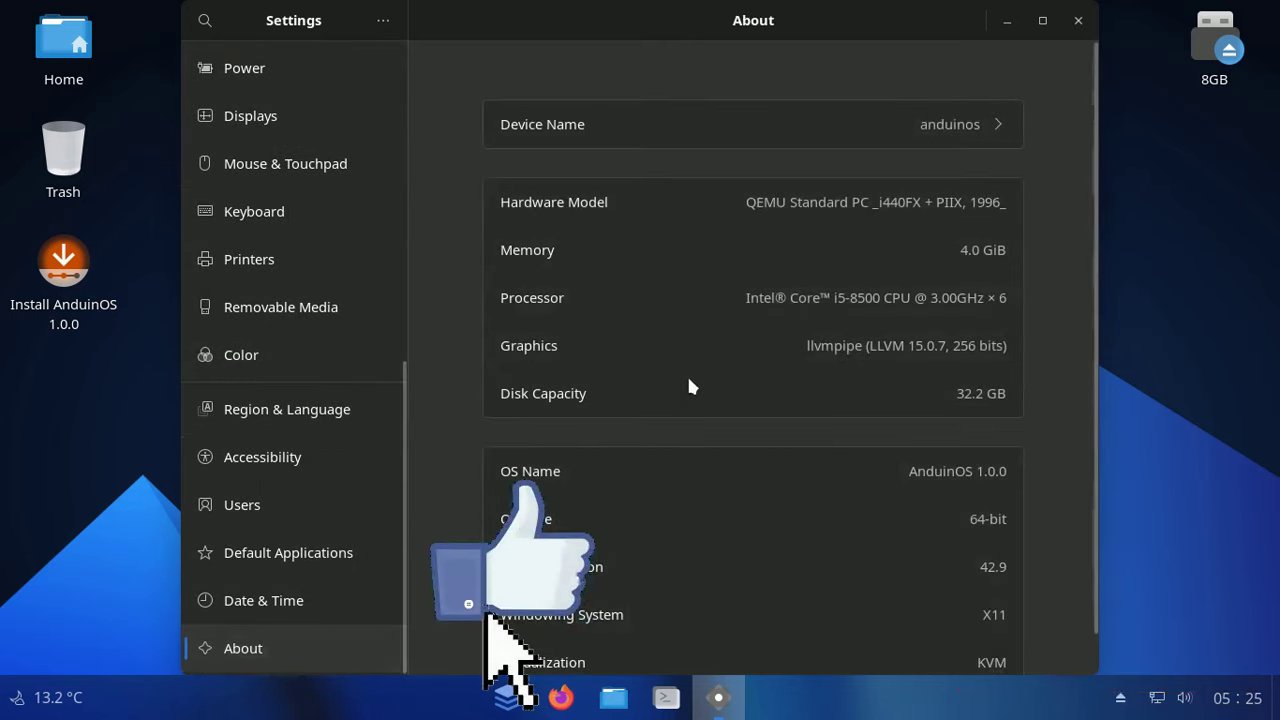
scroll(686, 380, "down", 1)
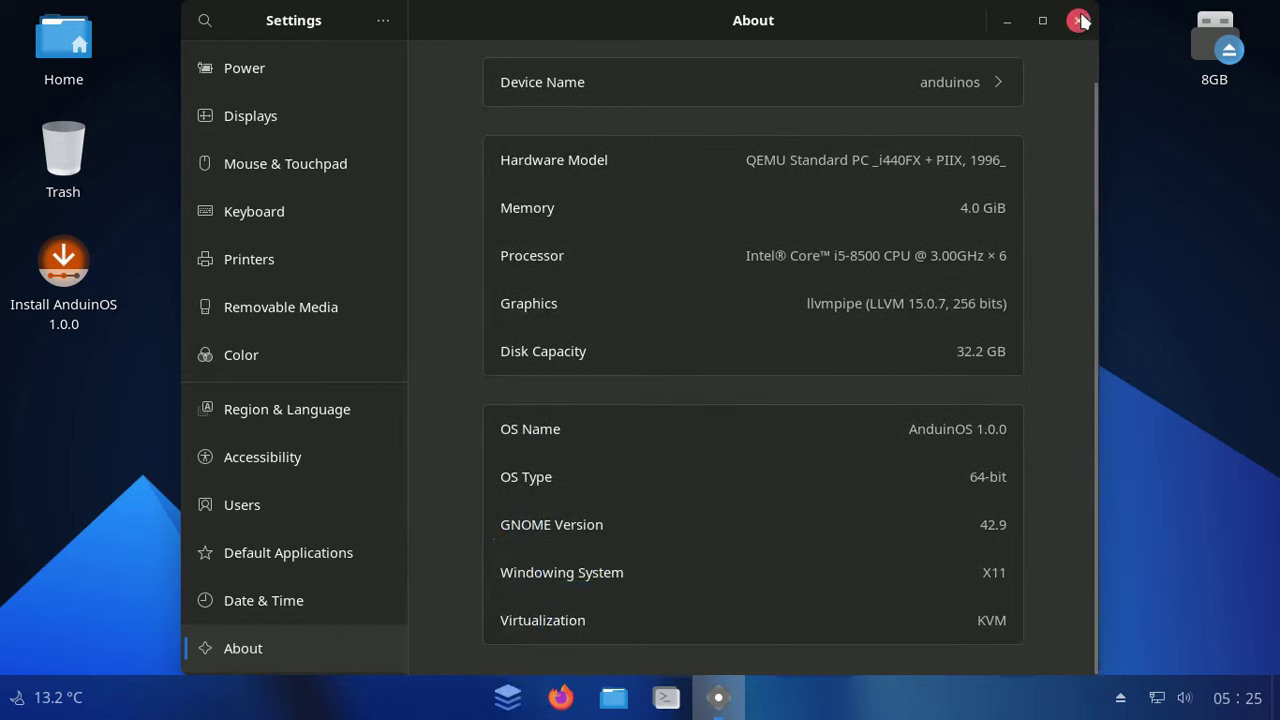
left_click(1077, 20)
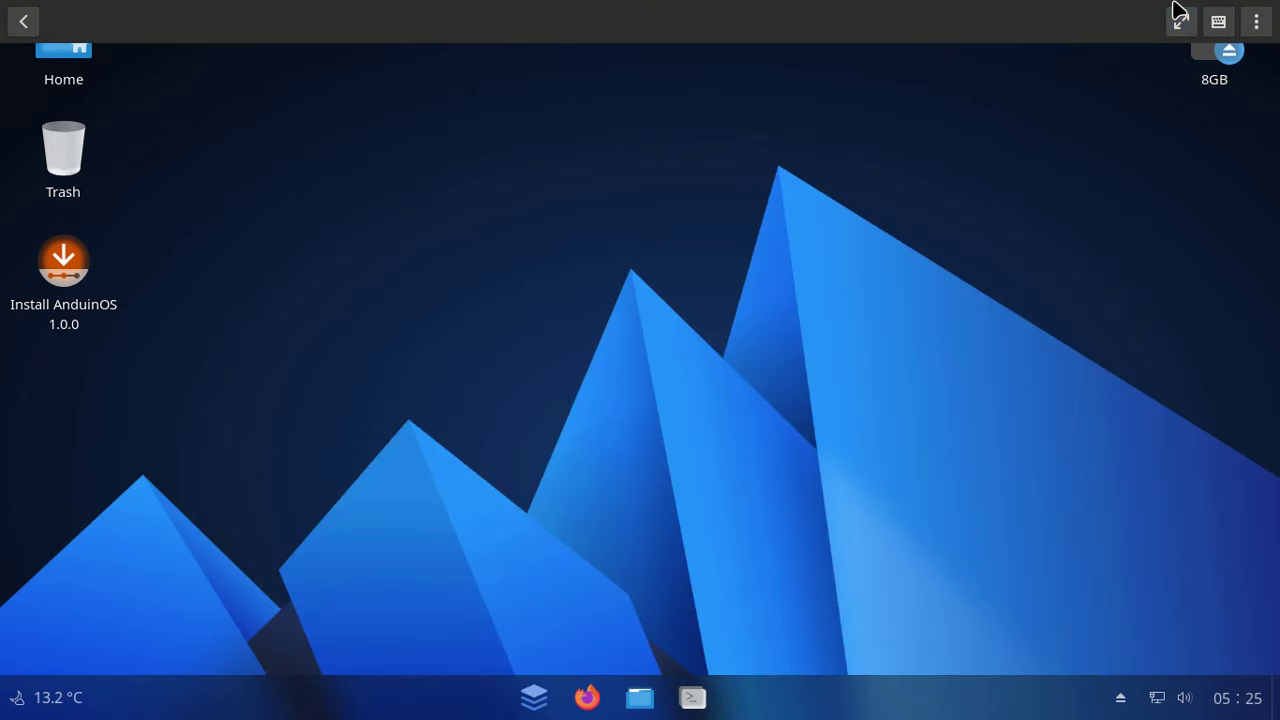
- Take the virtual machine out of full screen, switch to Chrome, and check the Novas Distros list on DistroWatch against today's date
left_click(1180, 20)
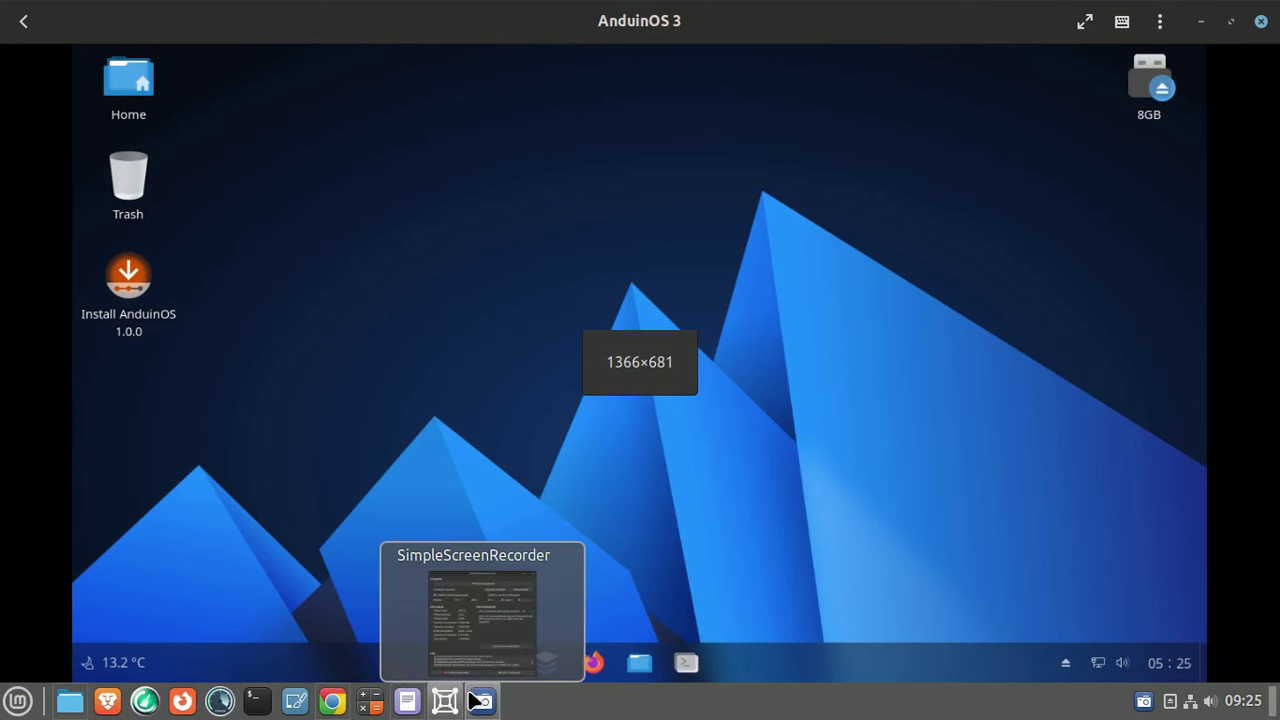
left_click(334, 700)
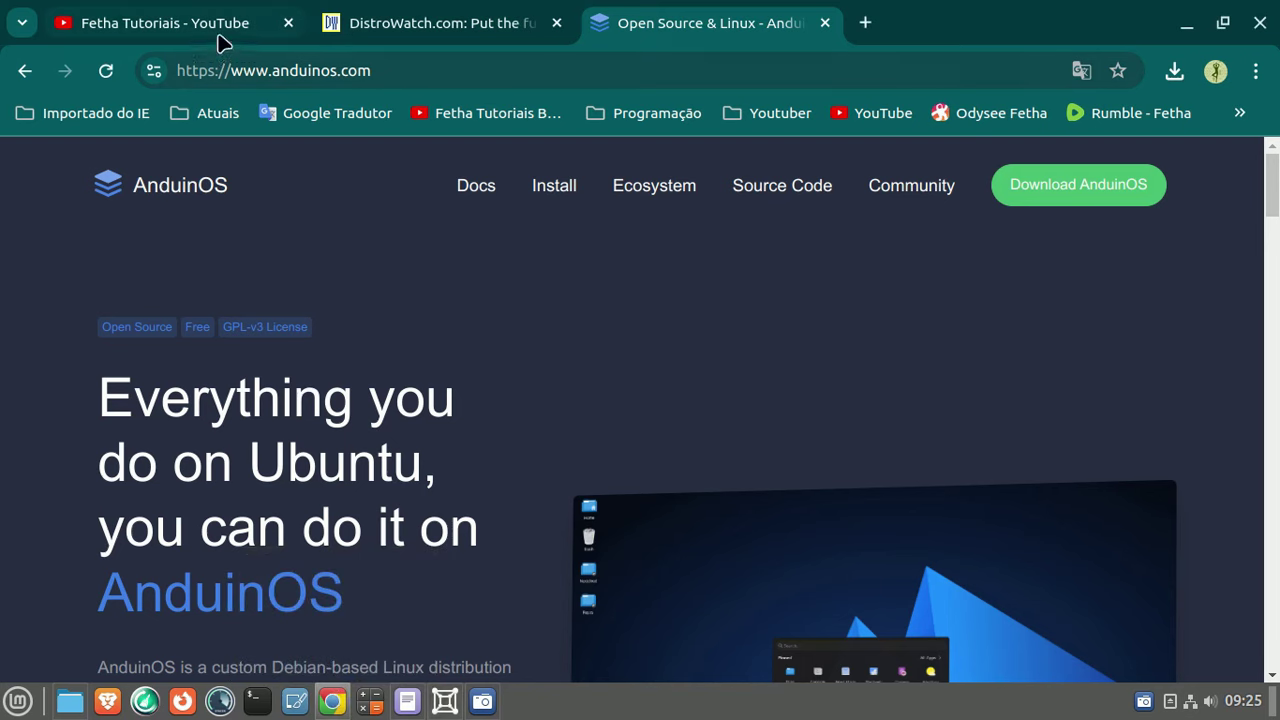
left_click(390, 20)
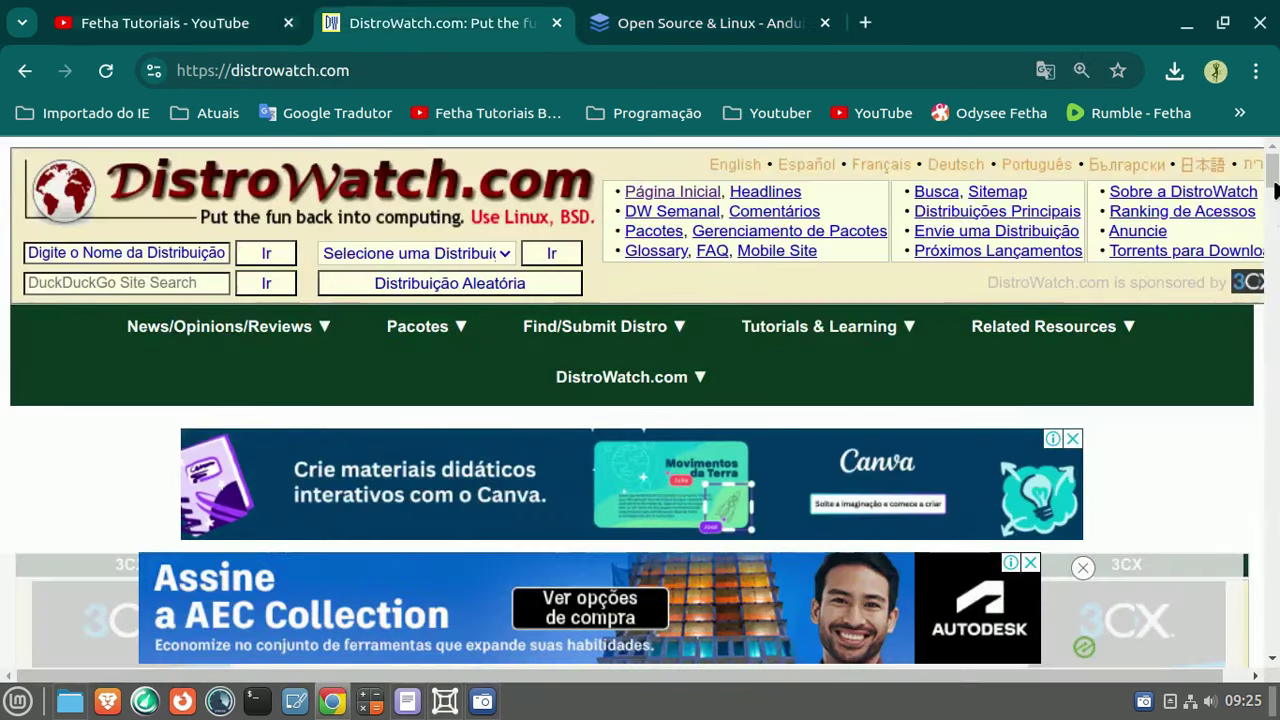
left_click_drag(1275, 180, 1260, 506)
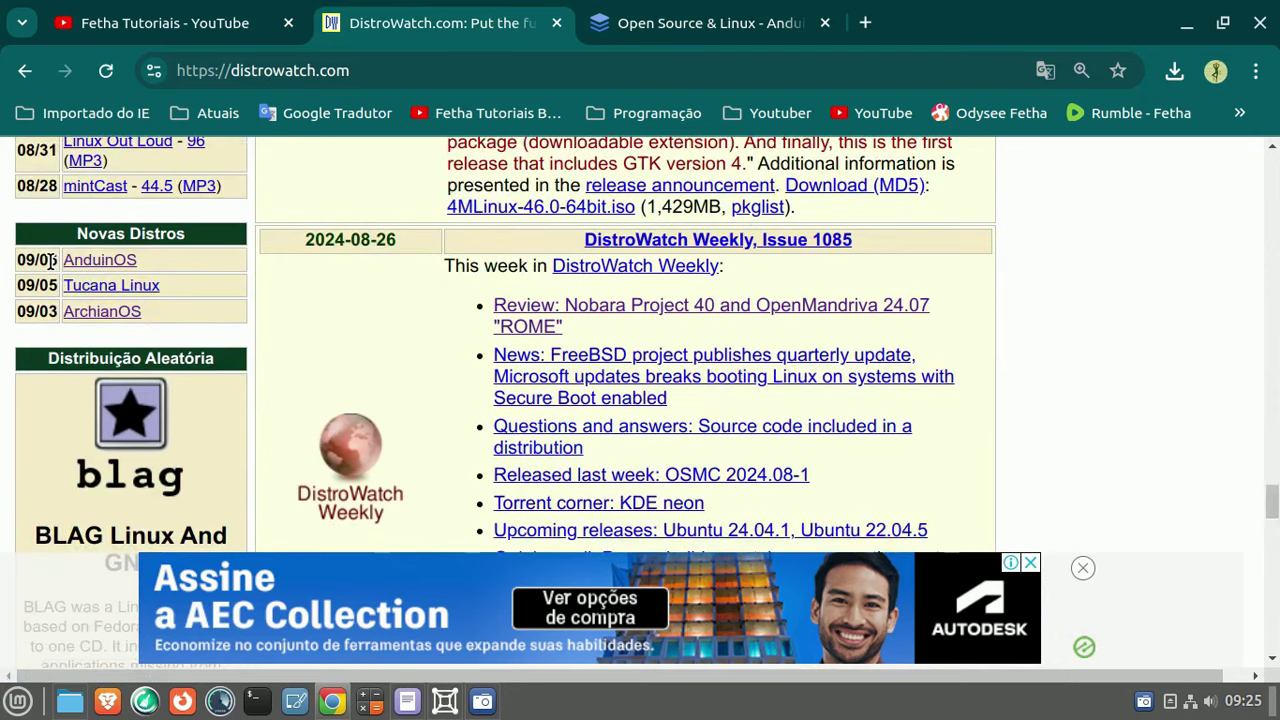
mouse_move(1248, 708)
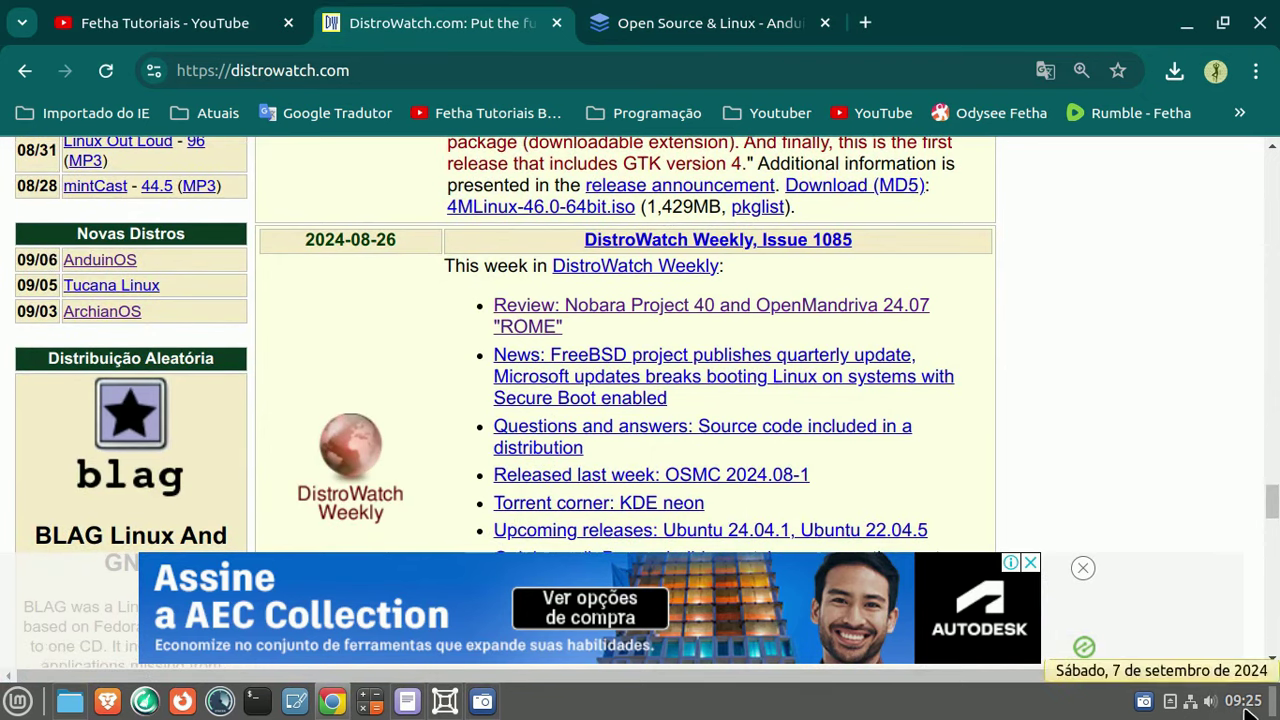
- Return to the AnduinOS website and translate the page into Portuguese
left_click(683, 30)
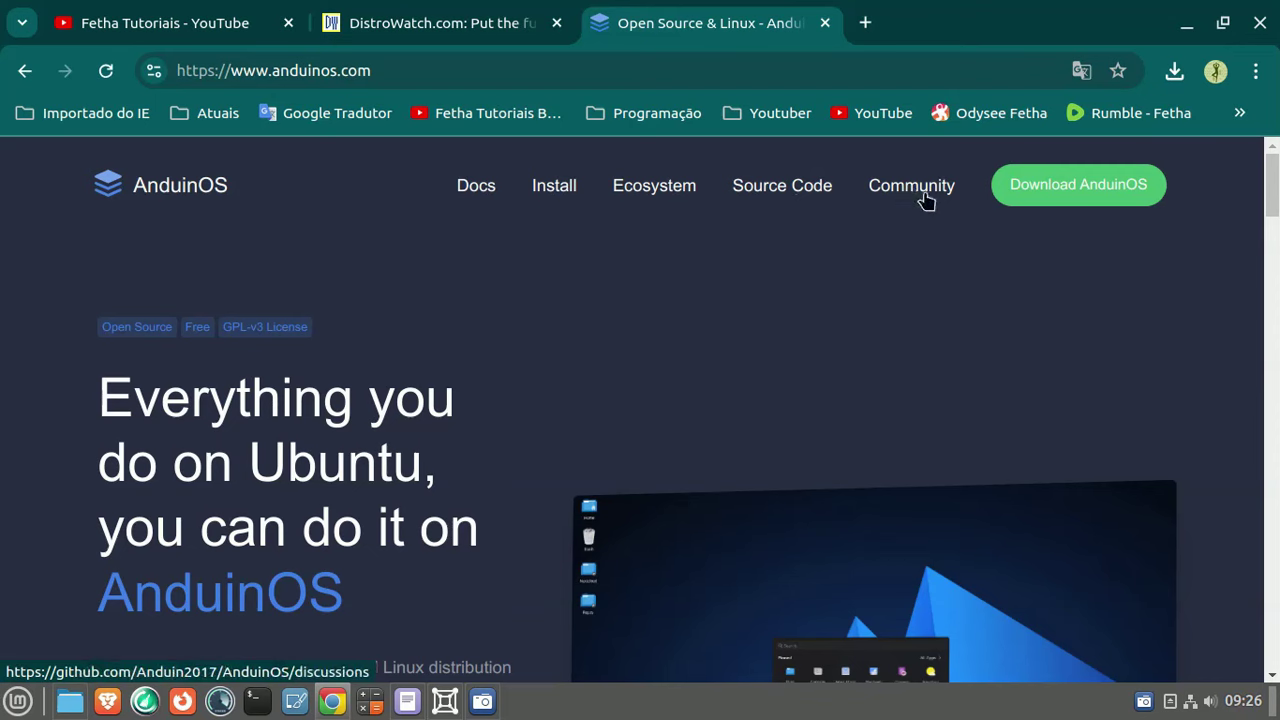
scroll(734, 249, "down", 2)
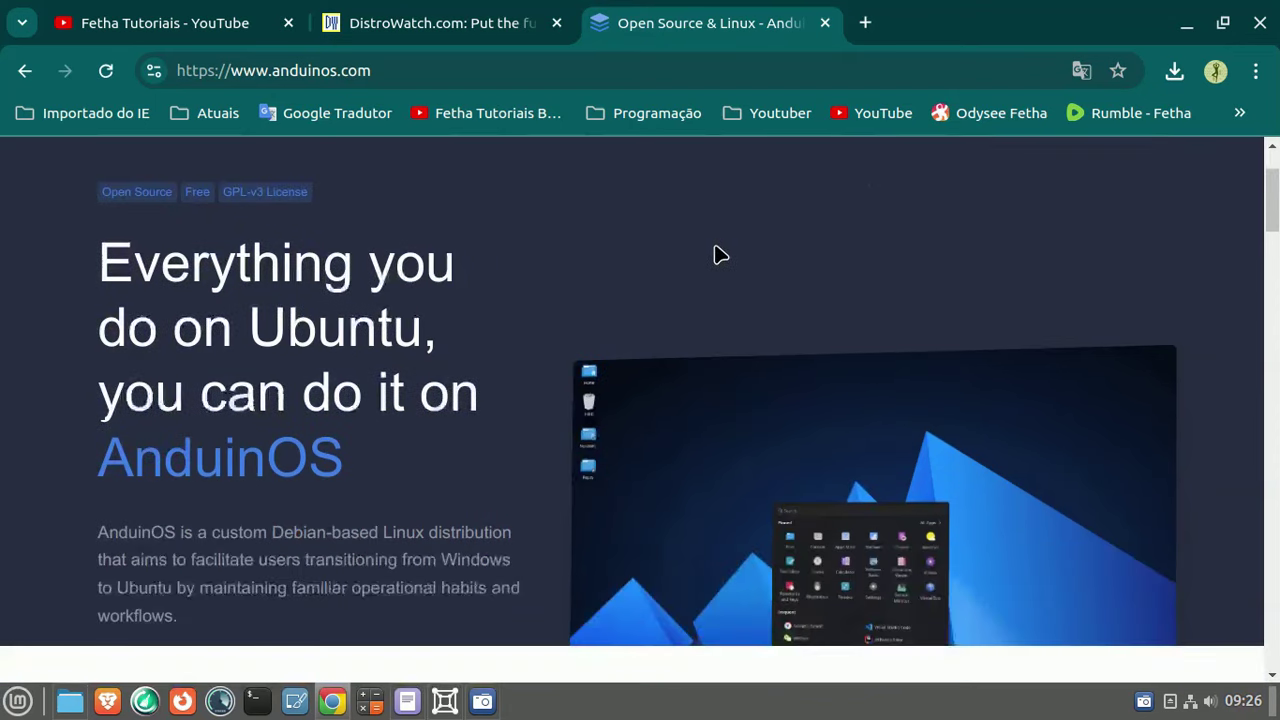
scroll(714, 256, "down", 2)
scroll(706, 251, "up", 2)
right_click(589, 231)
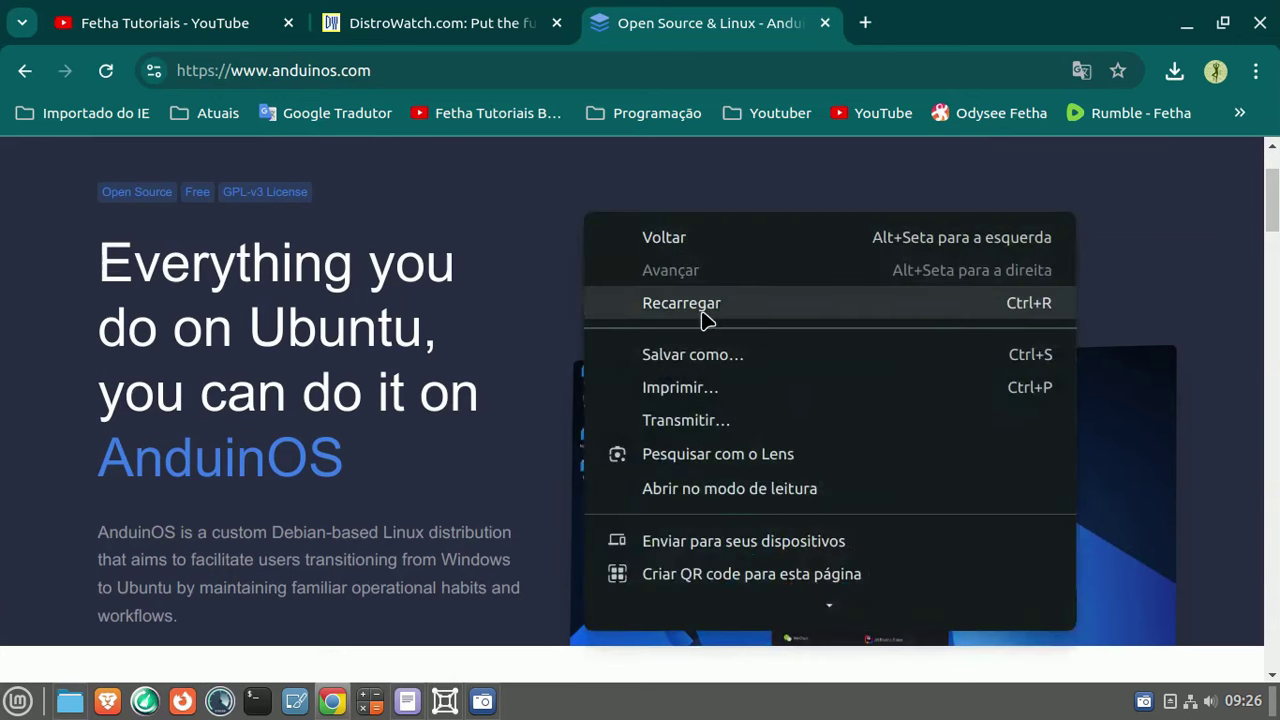
mouse_move(848, 600)
left_click(810, 528)
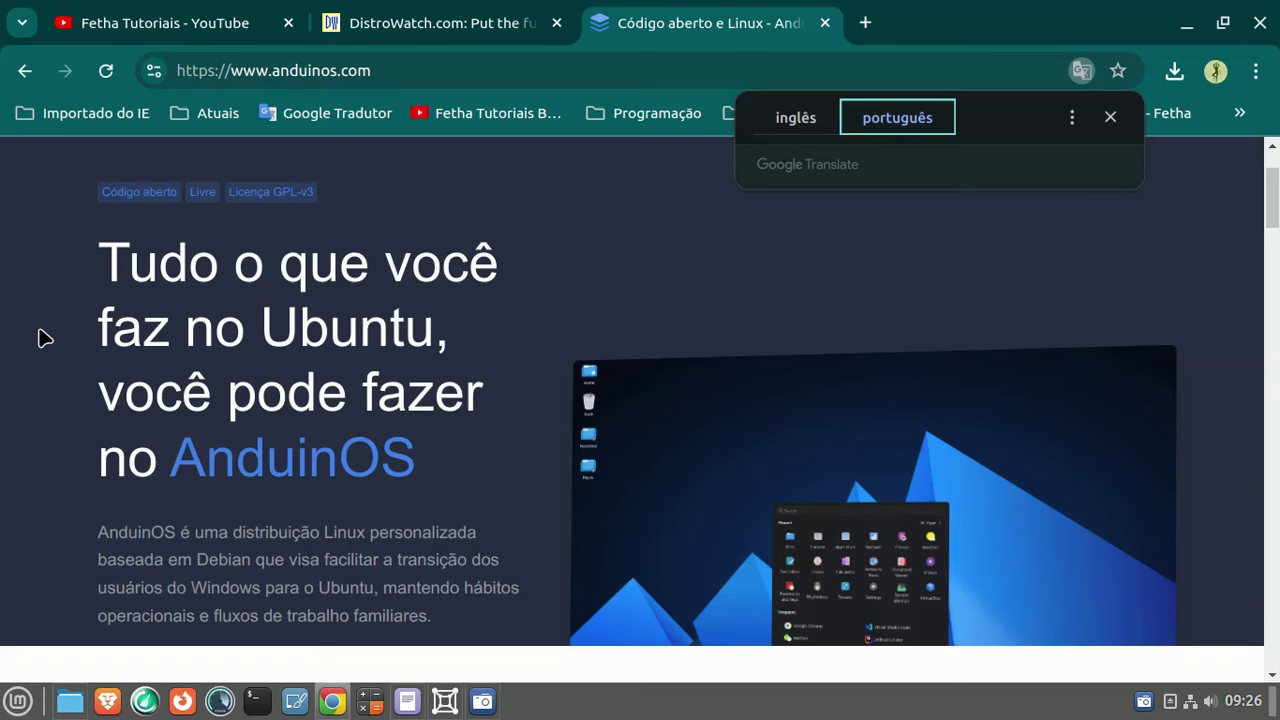
- Read through the translated AnduinOS page, from the headline through reasons, uses, reviews and FAQ to the footer, and select its web address
scroll(31, 331, "down", 3)
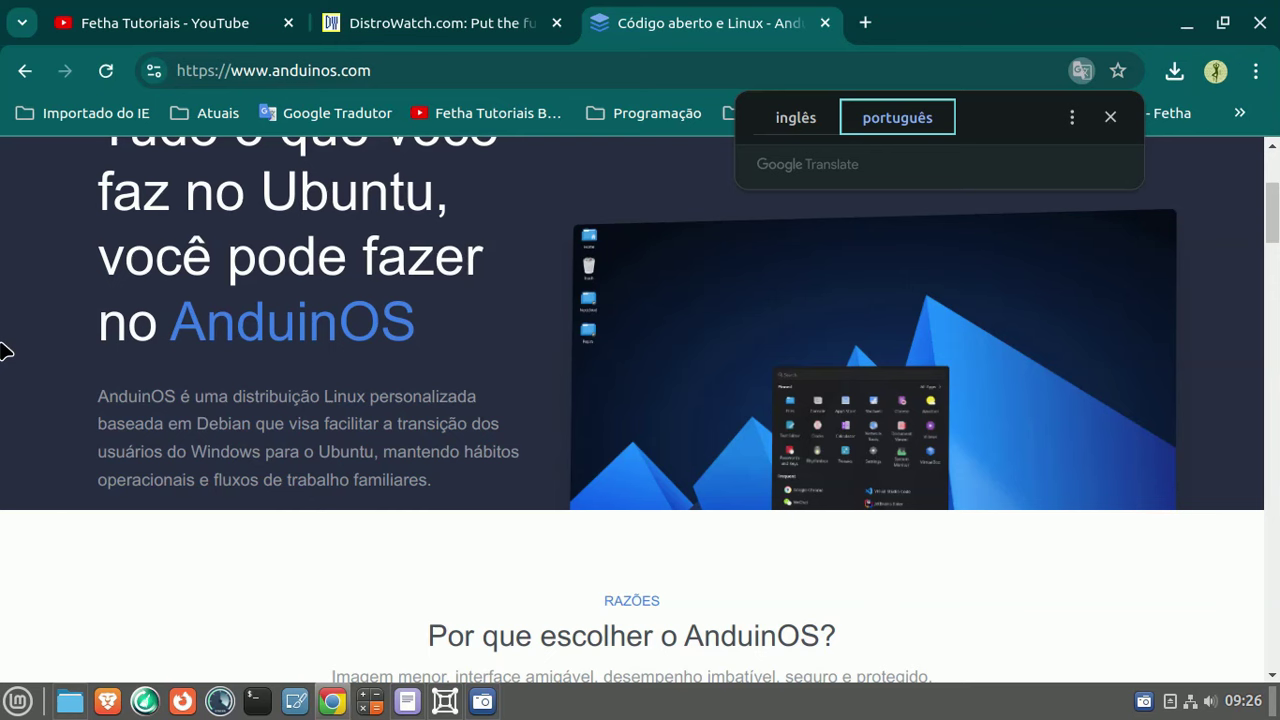
scroll(220, 354, "down", 4)
scroll(221, 357, "up", 1)
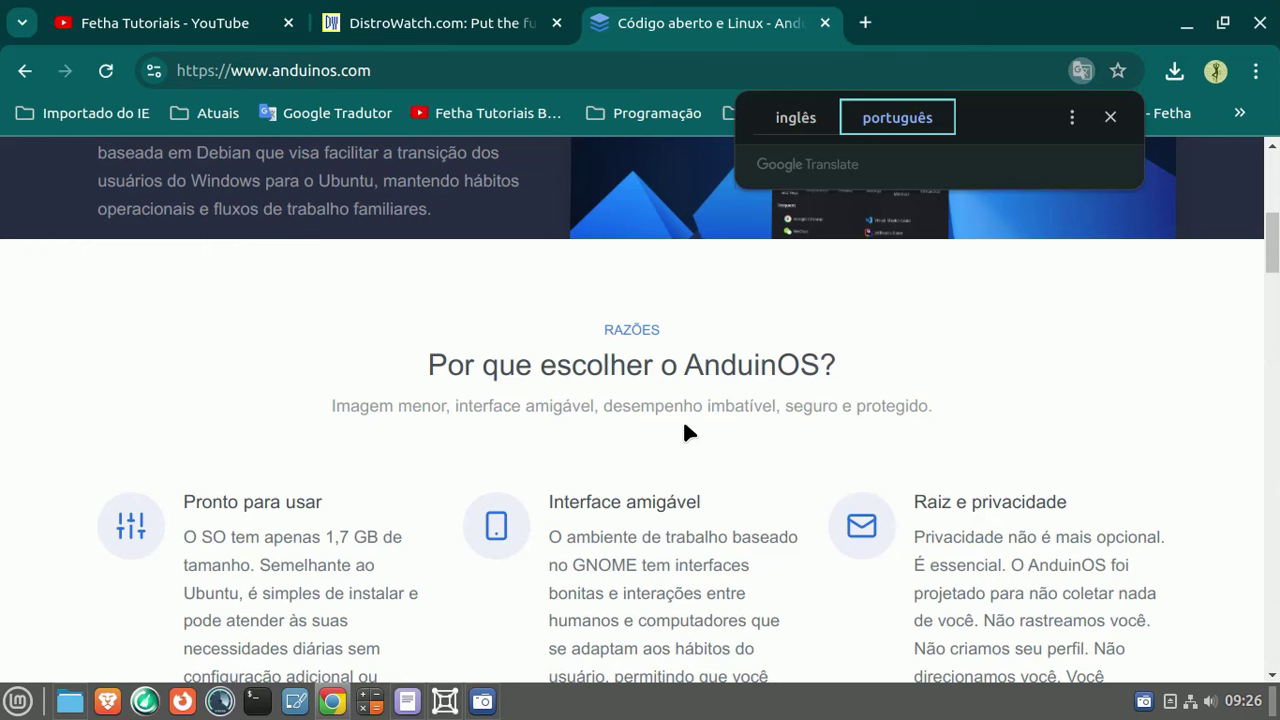
scroll(1137, 366, "down", 5)
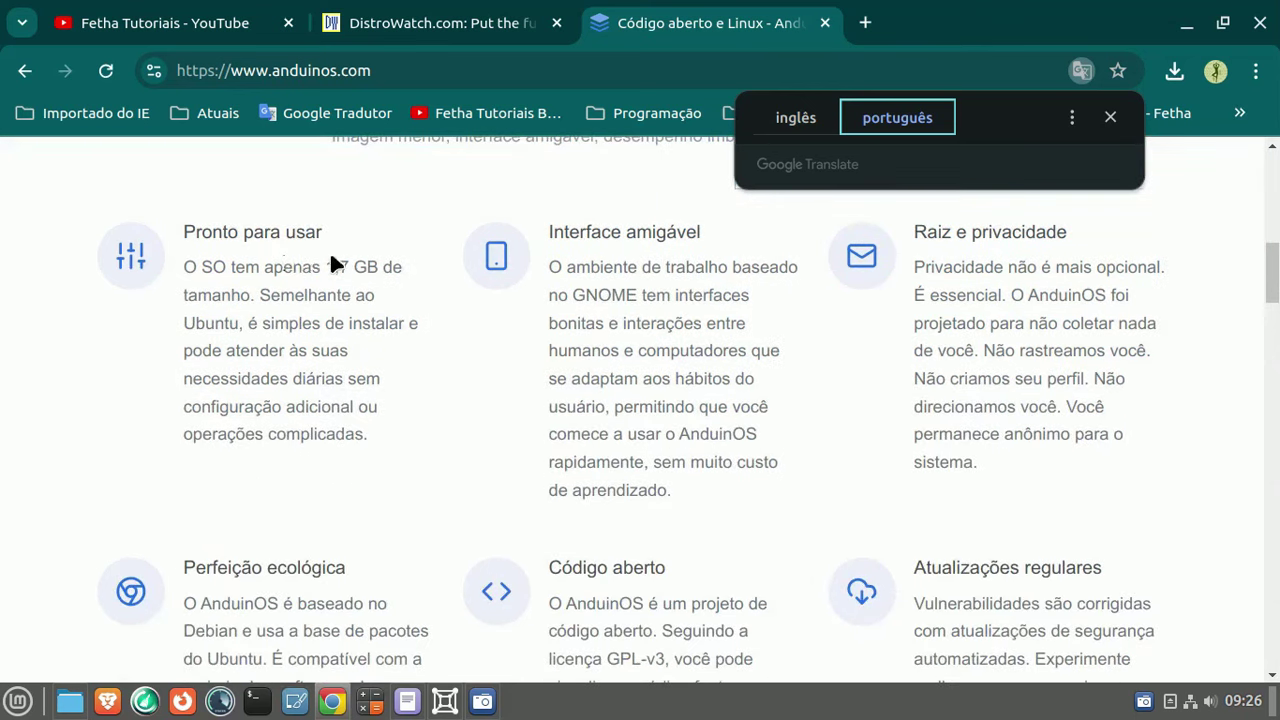
scroll(1105, 350, "down", 5)
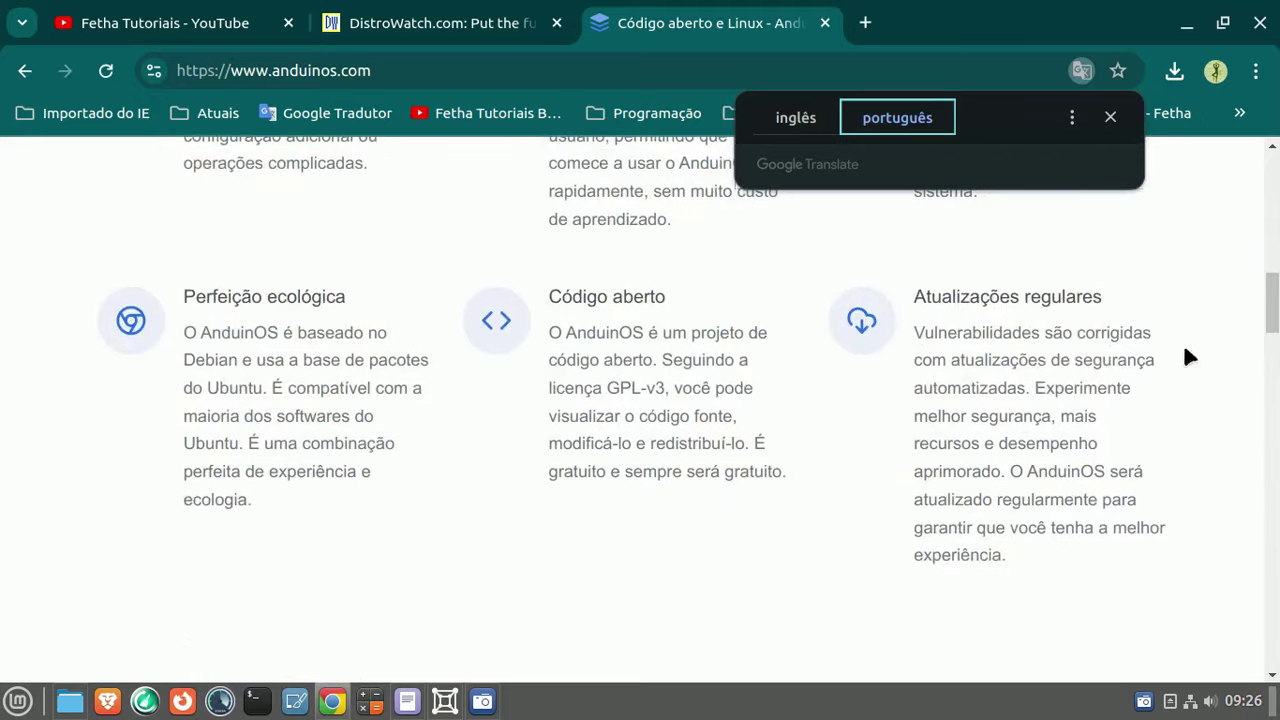
scroll(1183, 343, "down", 10)
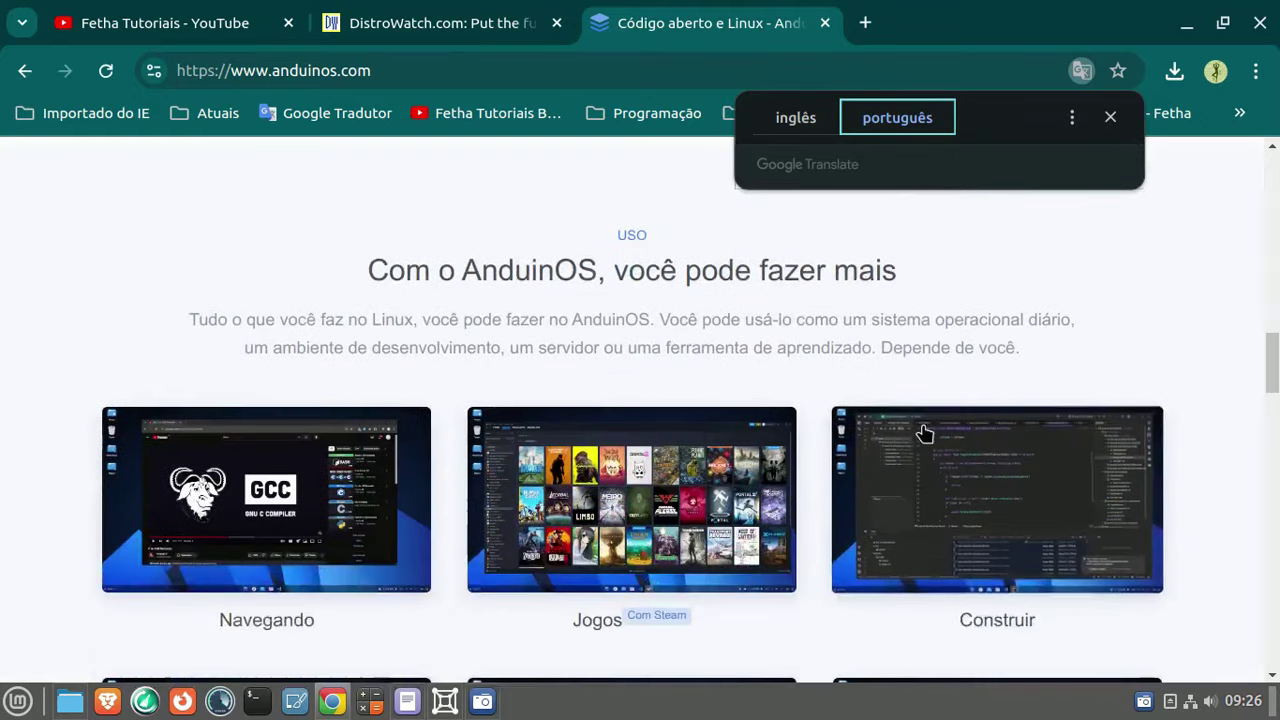
scroll(1264, 353, "down", 5)
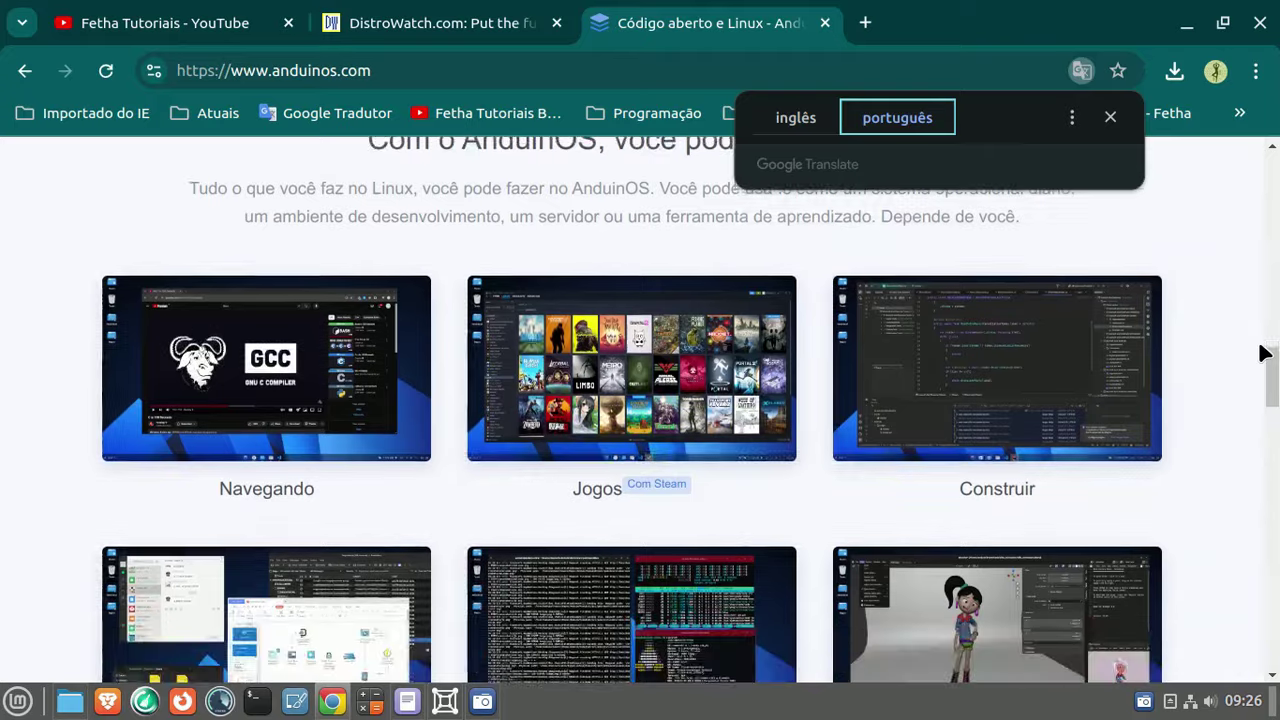
scroll(1264, 353, "down", 10)
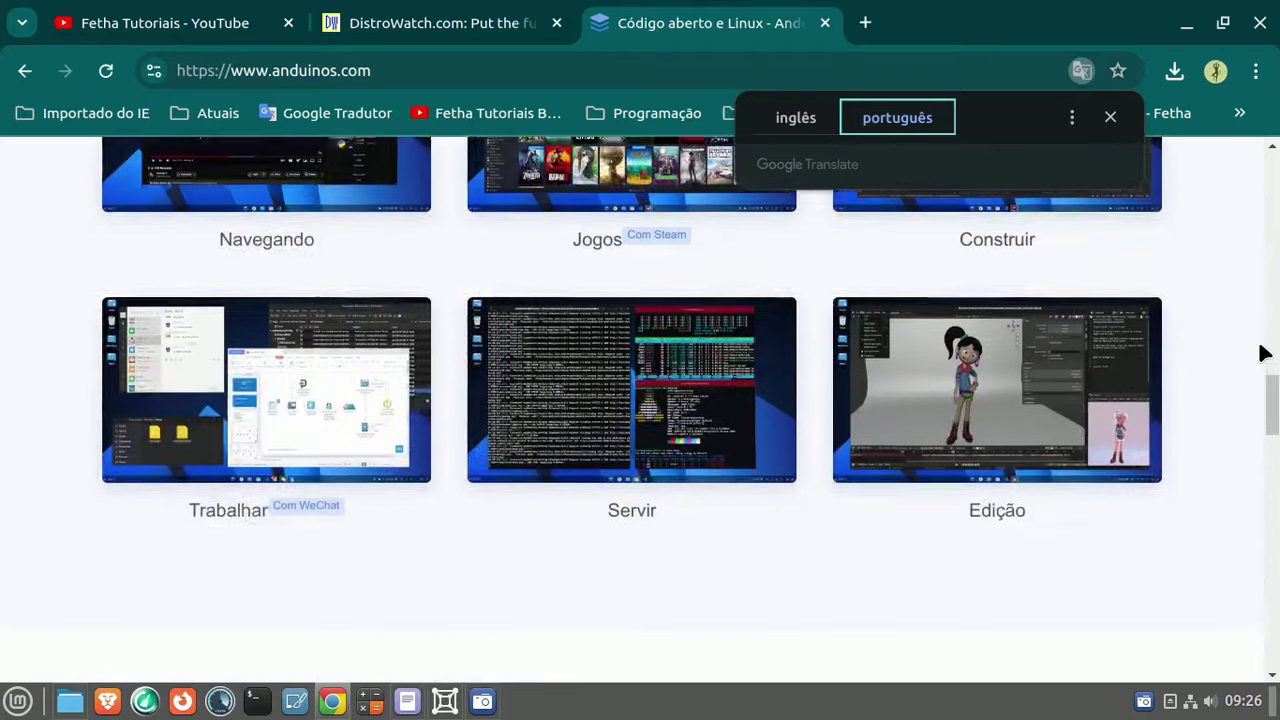
scroll(740, 404, "down", 5)
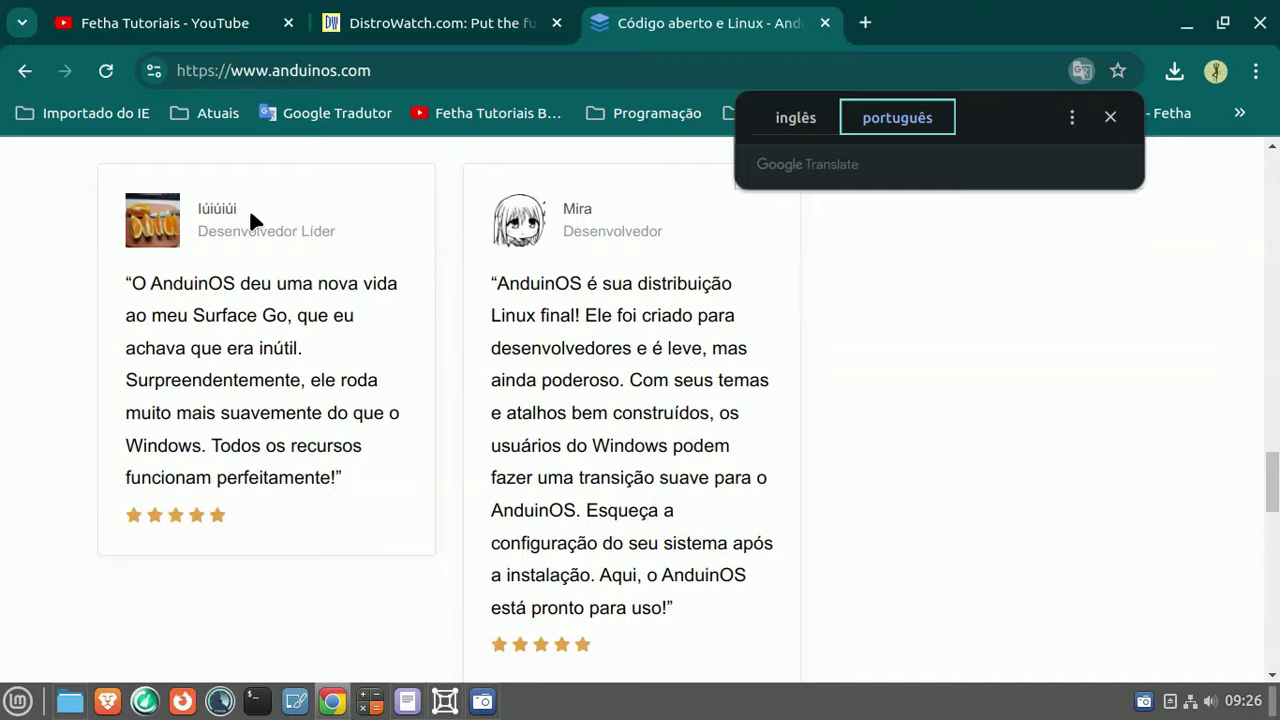
scroll(750, 330, "down", 10)
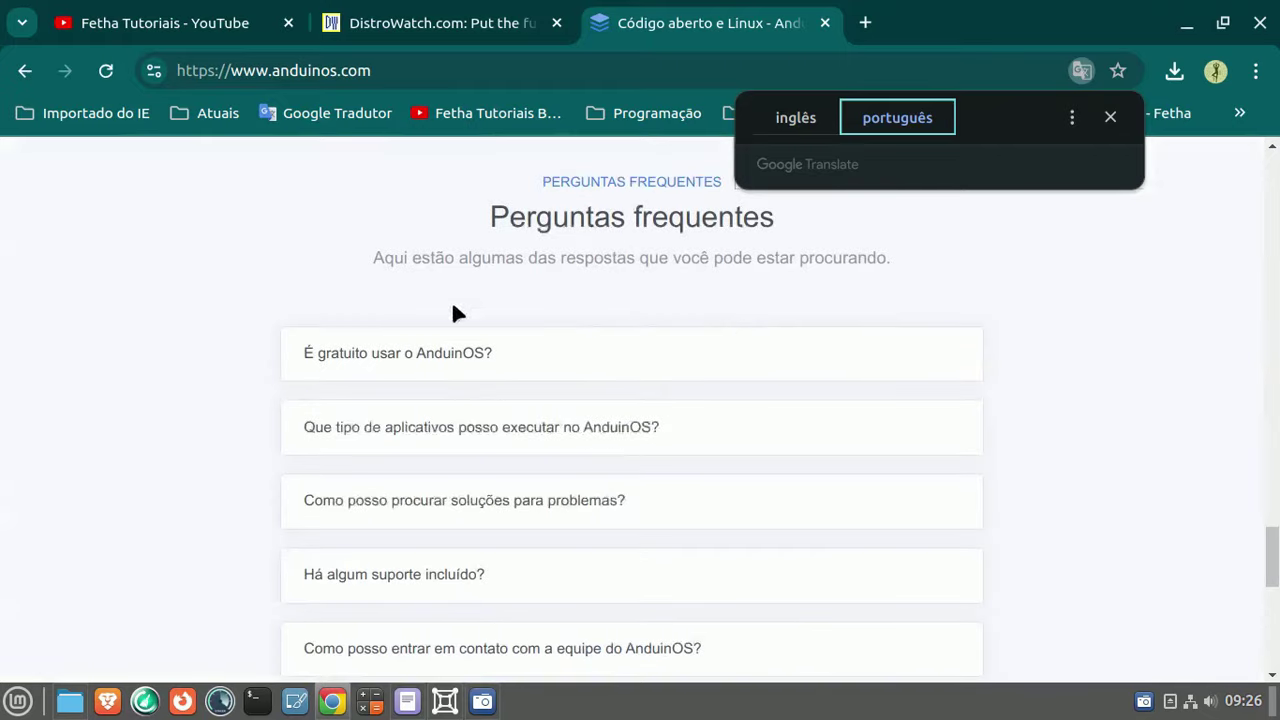
scroll(443, 360, "down", 10)
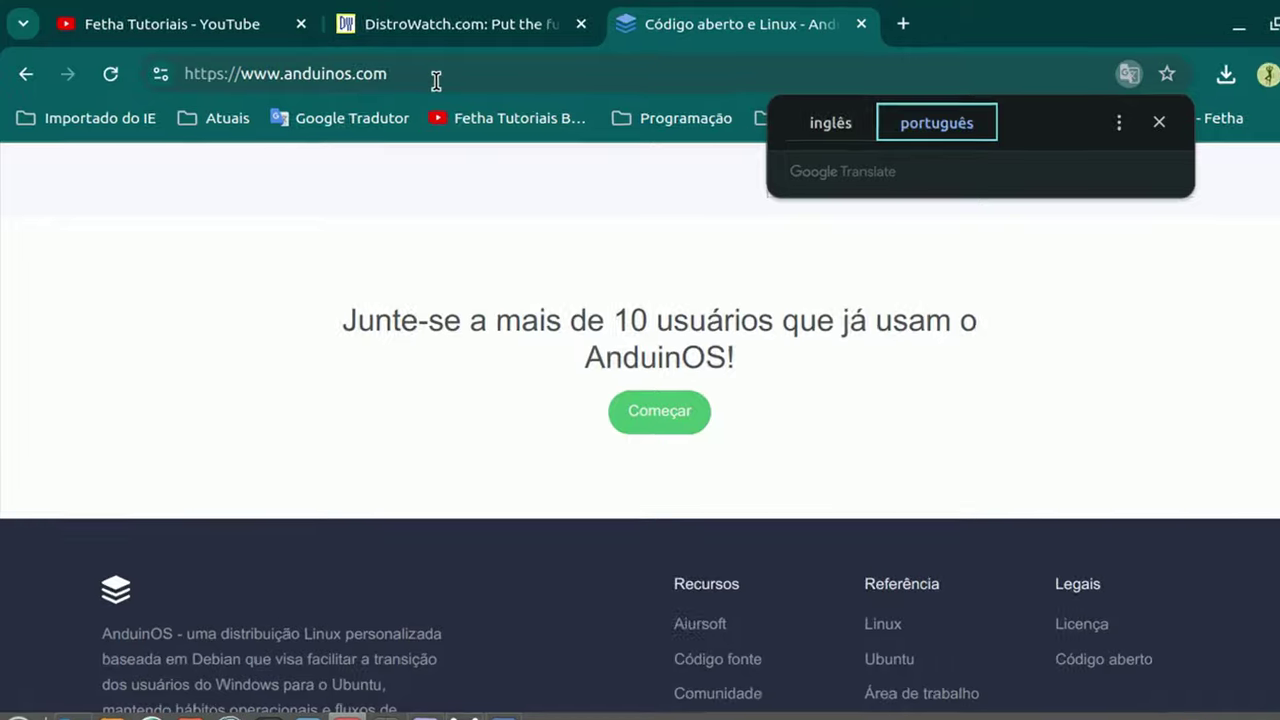
left_click(429, 80)
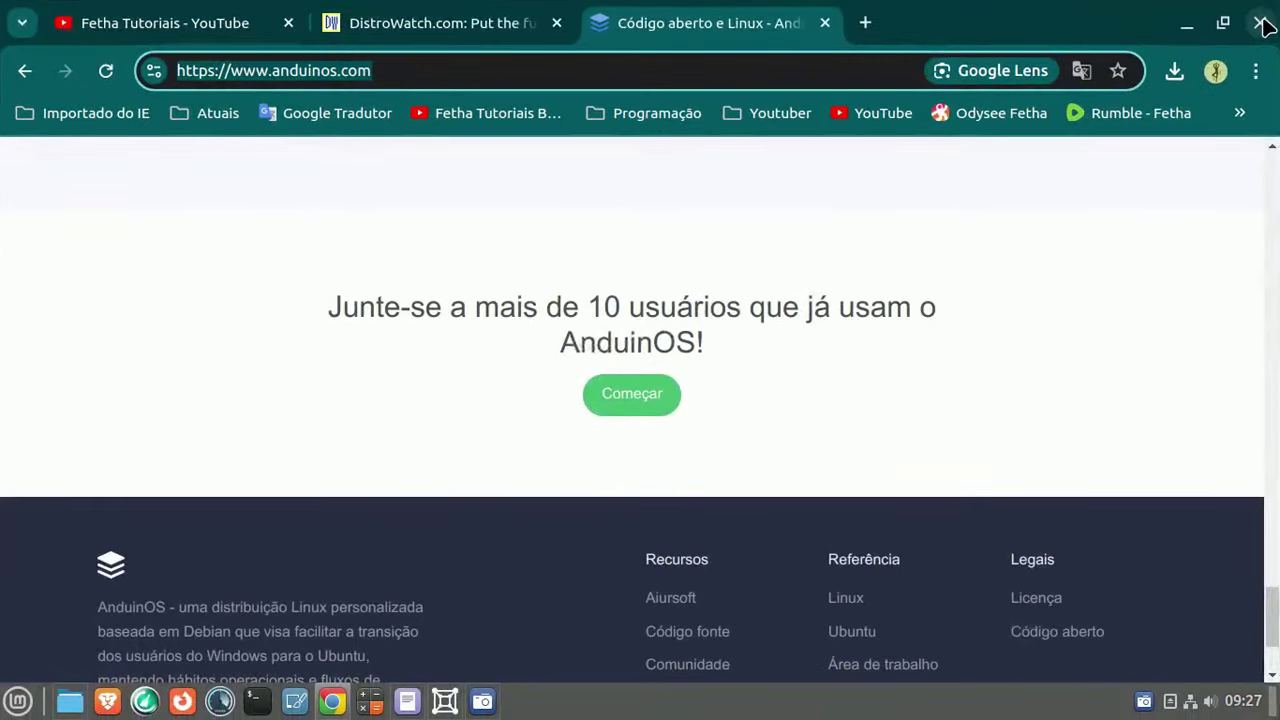
- Close Chrome, return the AnduinOS virtual machine to full screen, and check its calendar and notification panel
left_click(1259, 22)
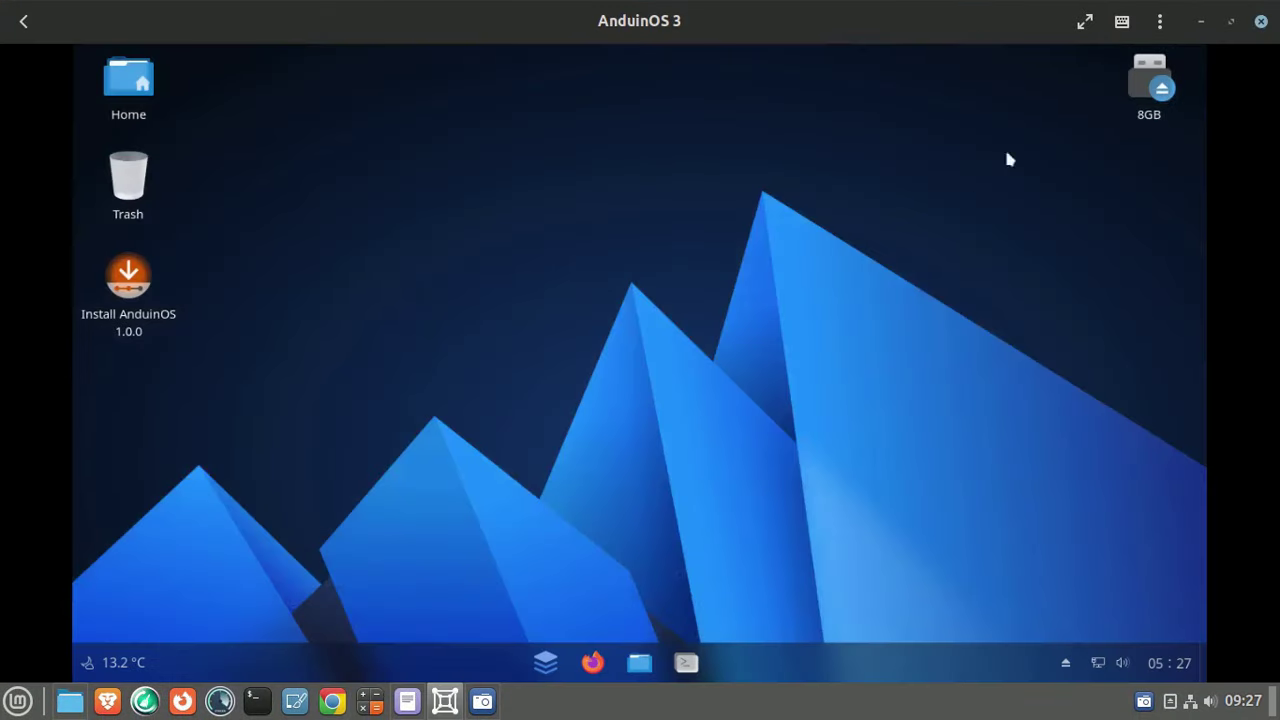
left_click(1080, 24)
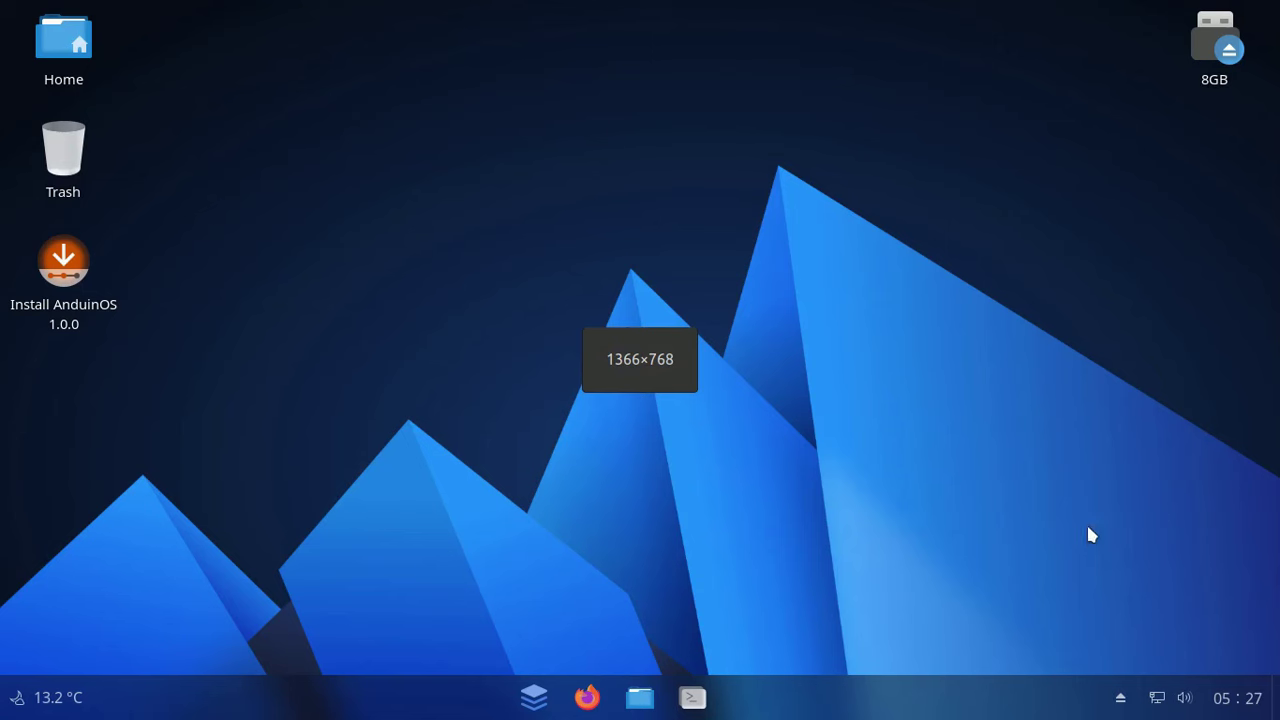
left_click(1242, 699)
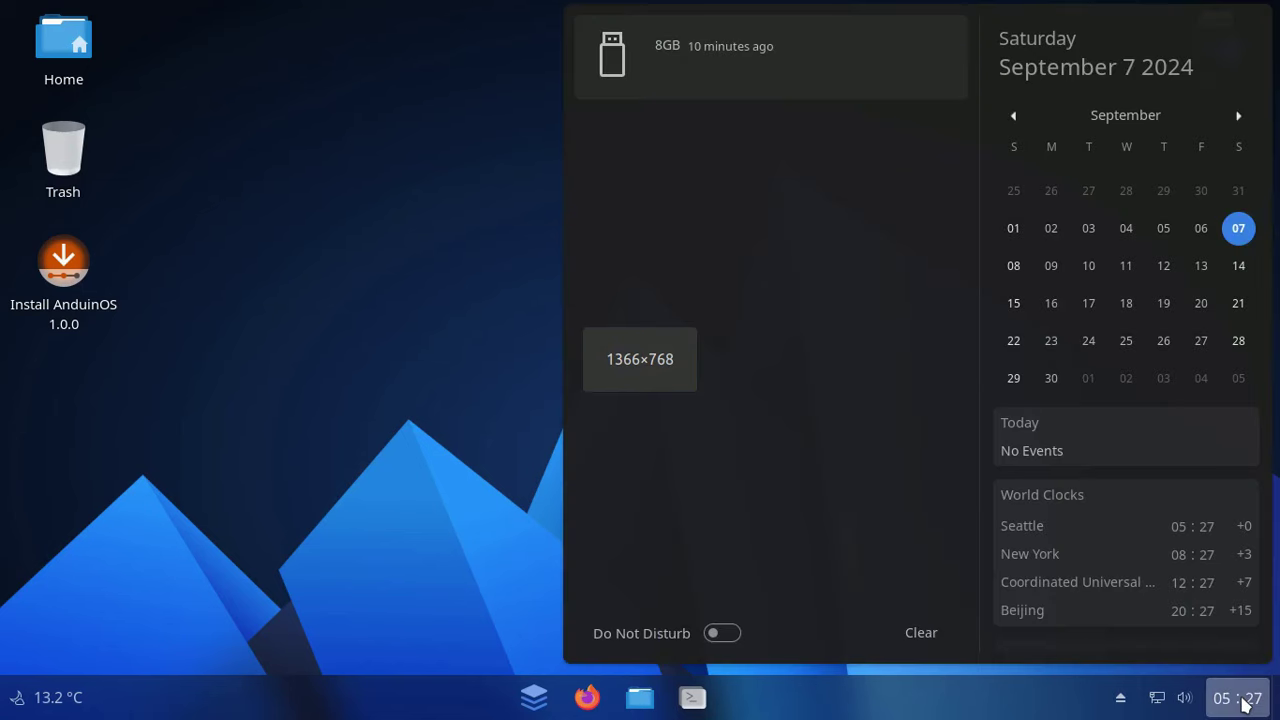
left_click(1245, 704)
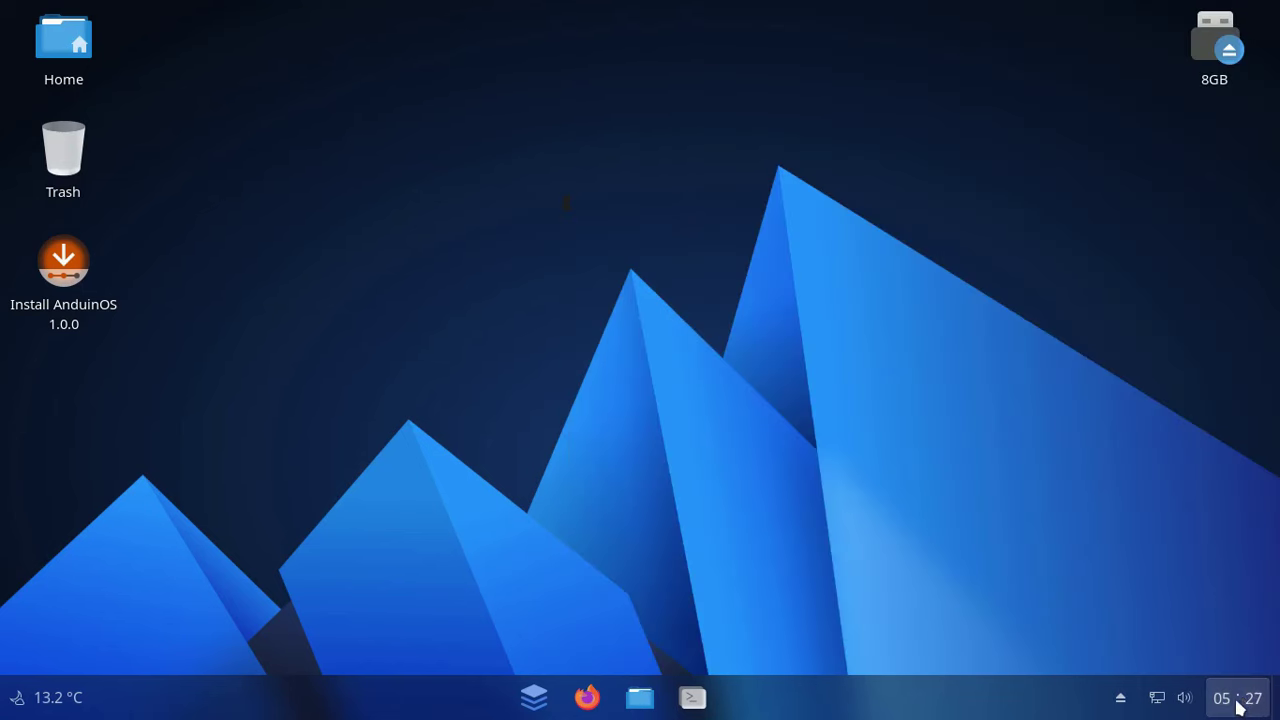
- Switch the AnduinOS desktop to the Light Theme and back to the Dark Theme
left_click(1190, 702)
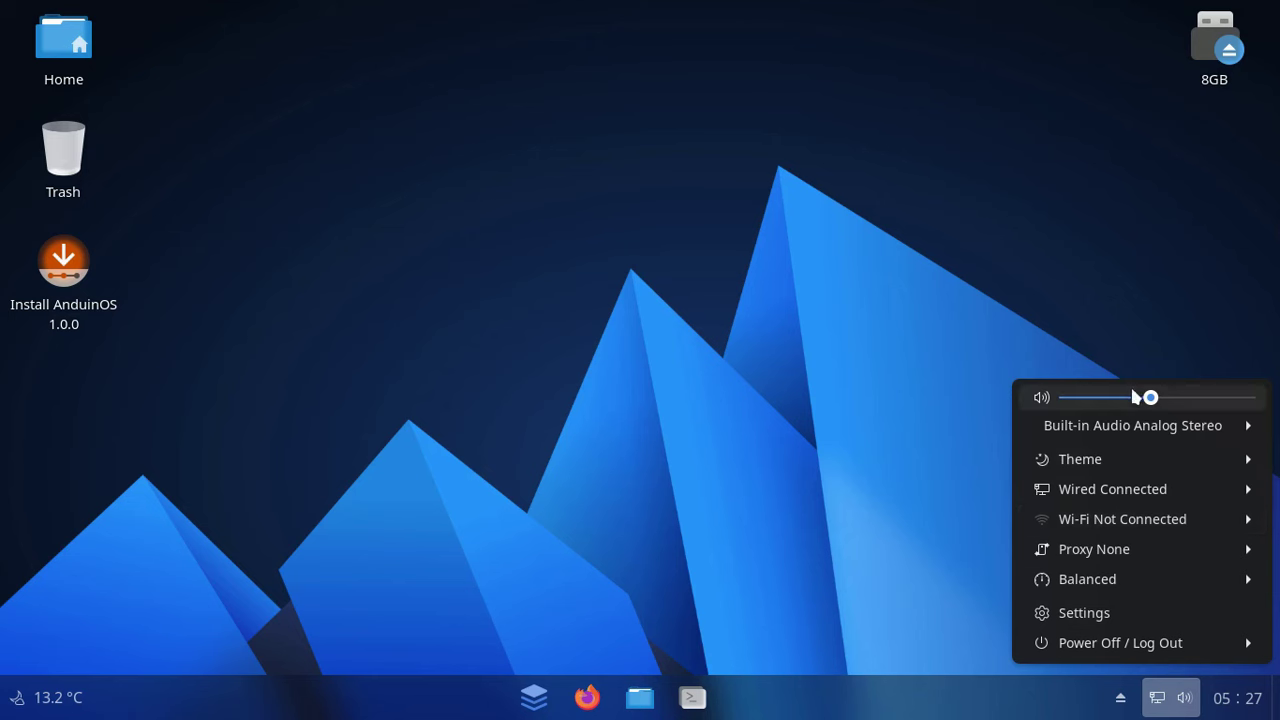
left_click(1123, 460)
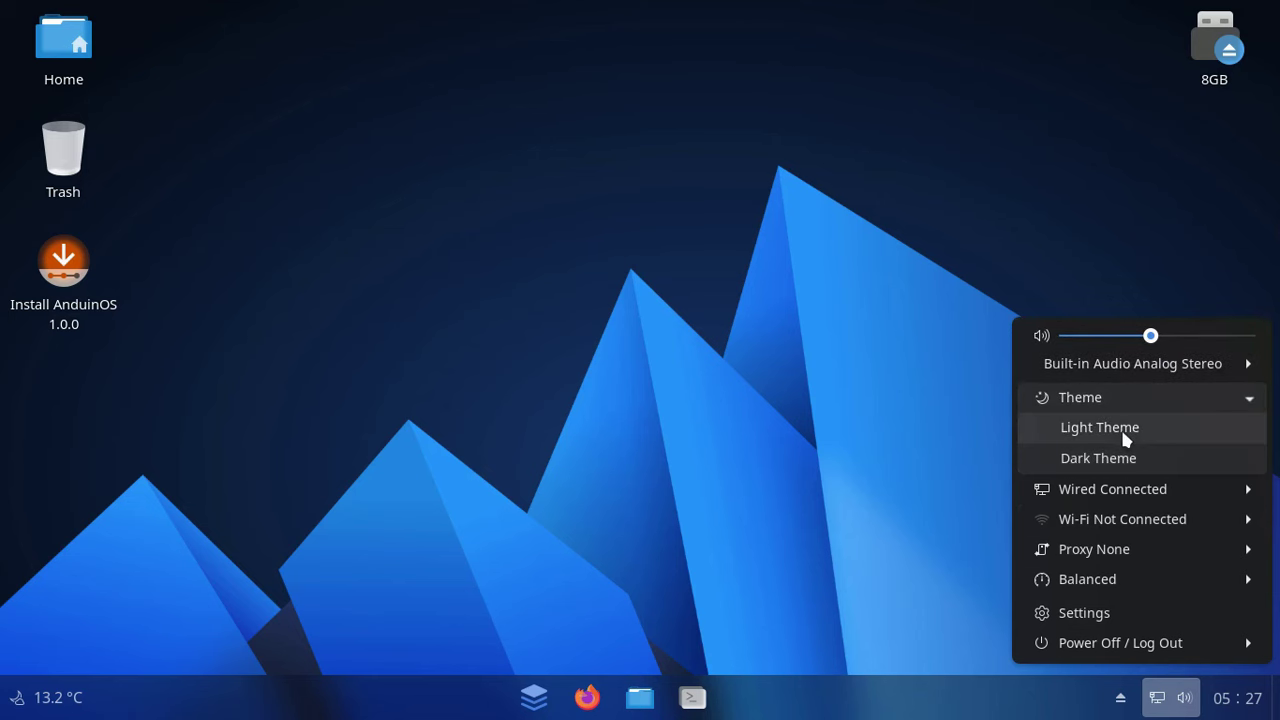
left_click(1125, 435)
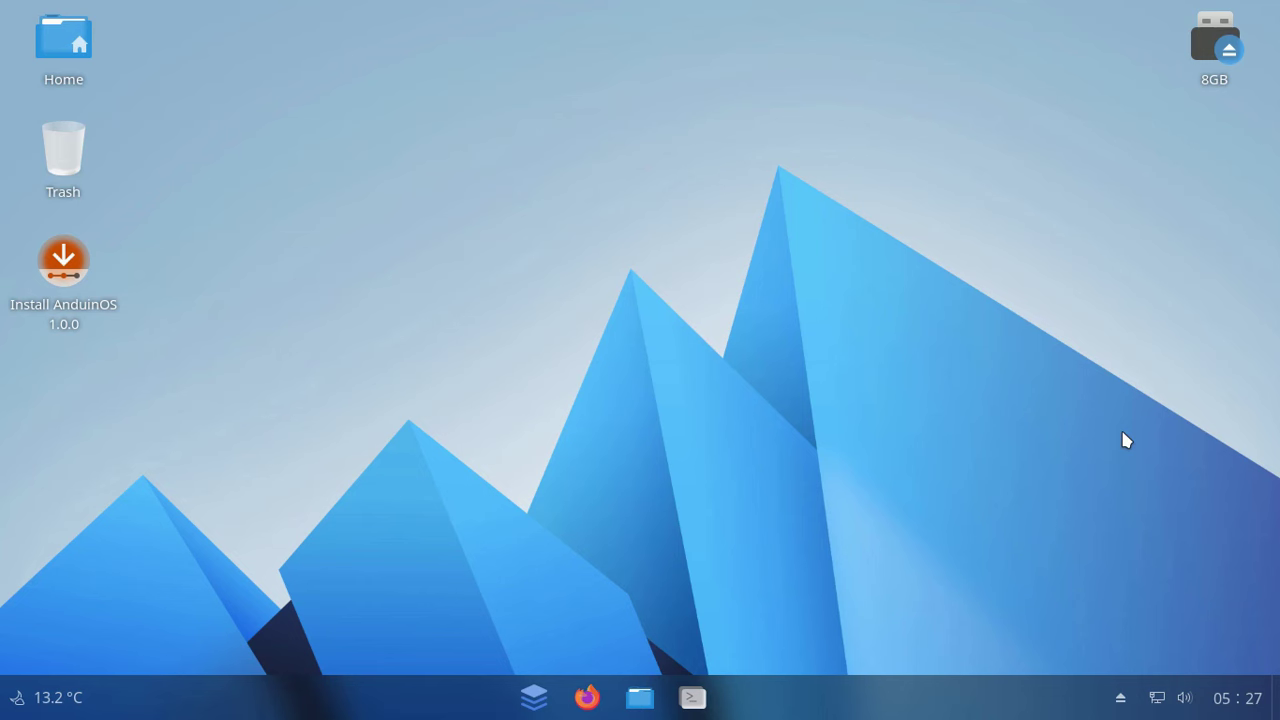
left_click(1157, 705)
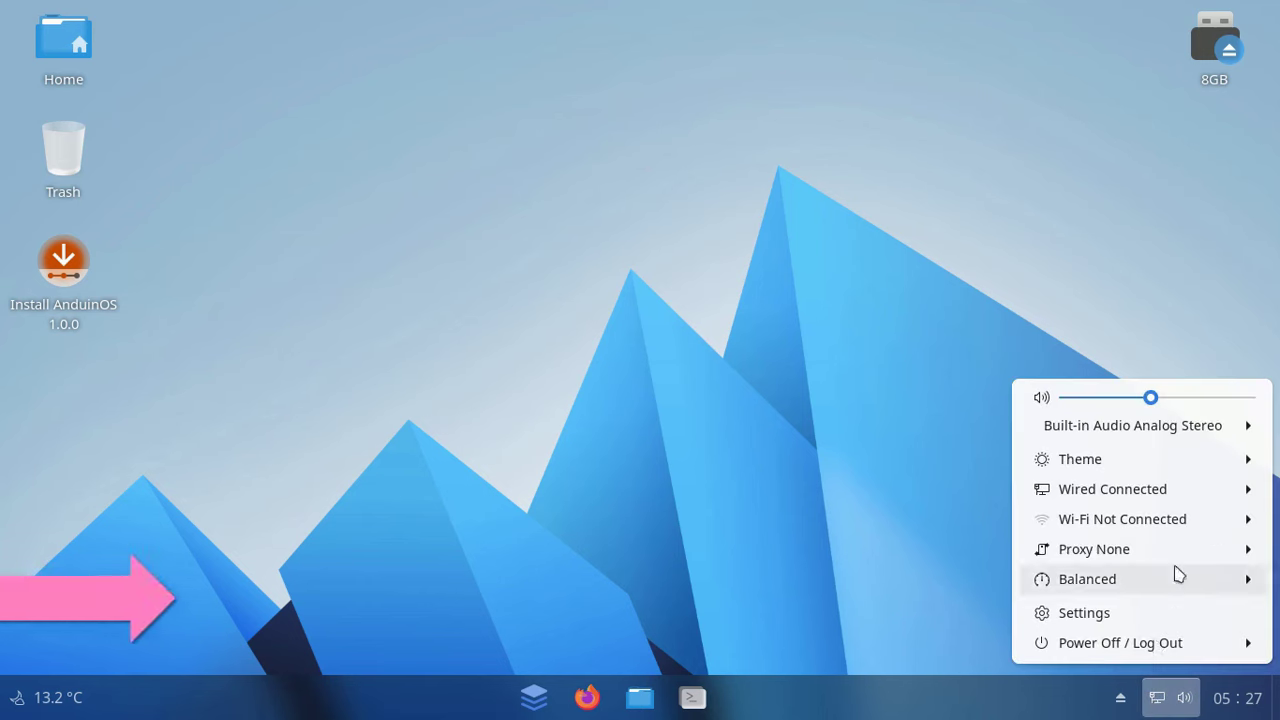
left_click(1250, 458)
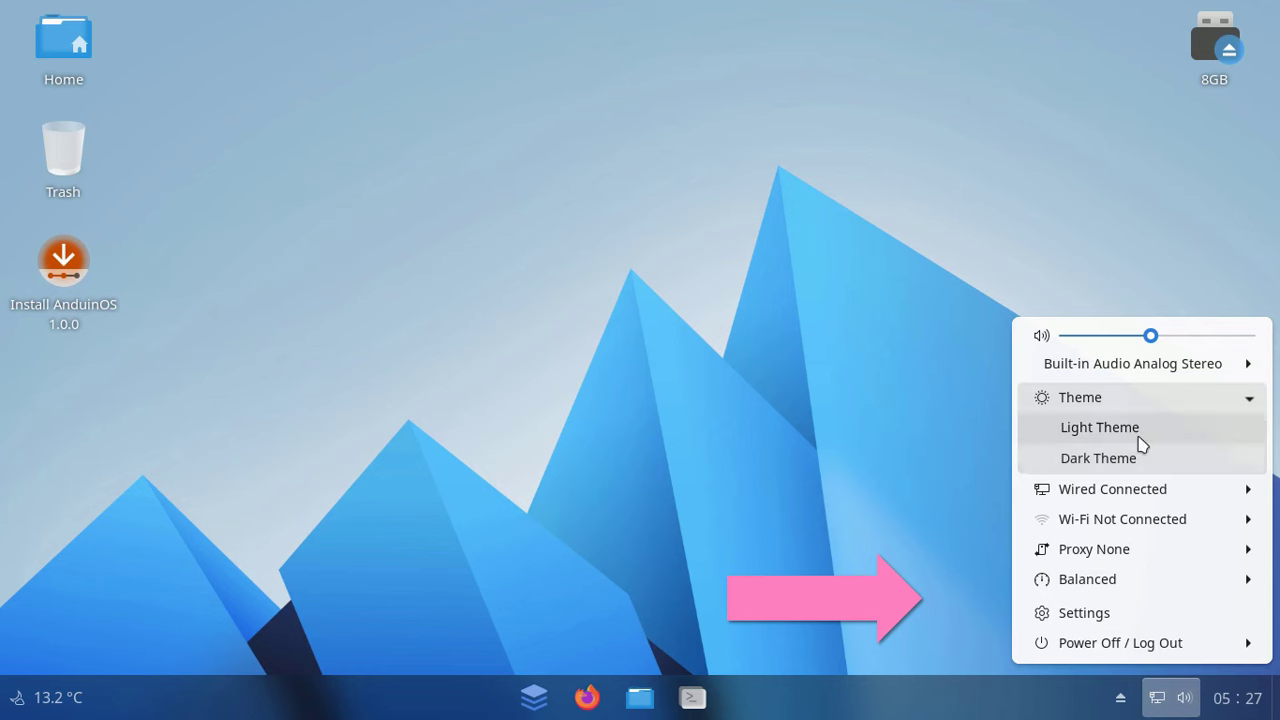
left_click(1098, 458)
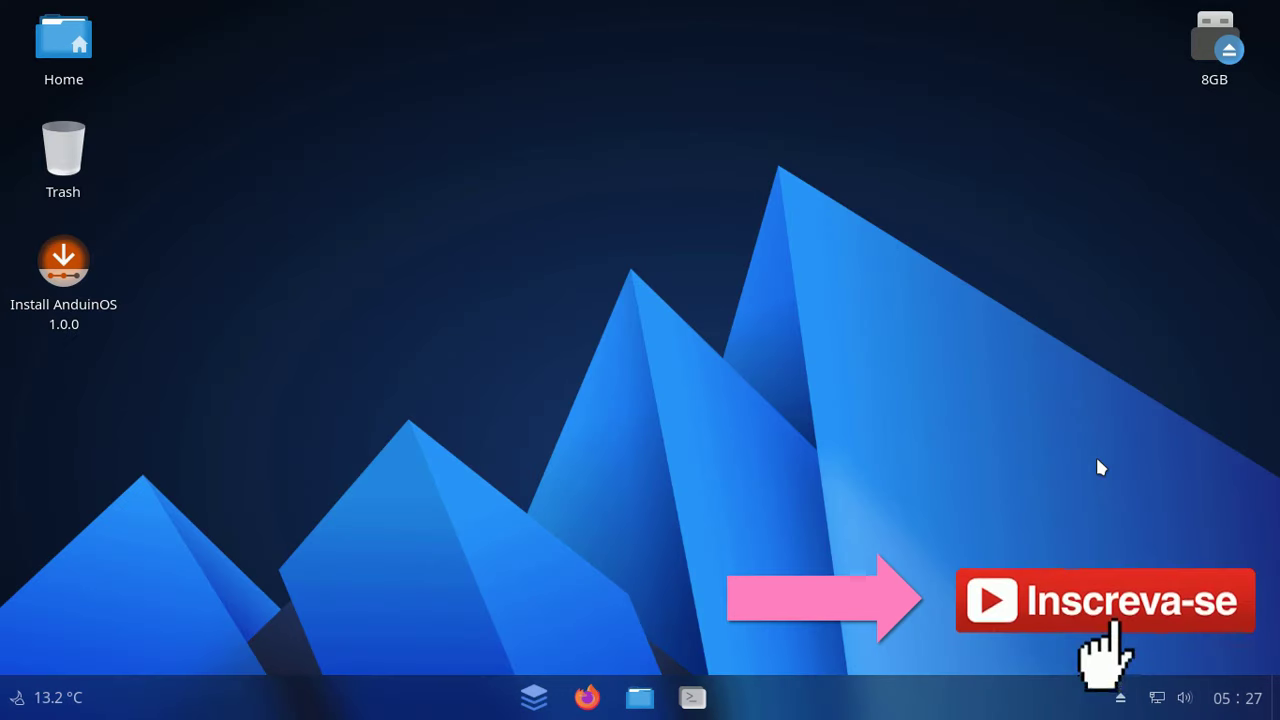
- View the quick settings options and the removable drive options for the 8GB drive, and close them
left_click(1157, 705)
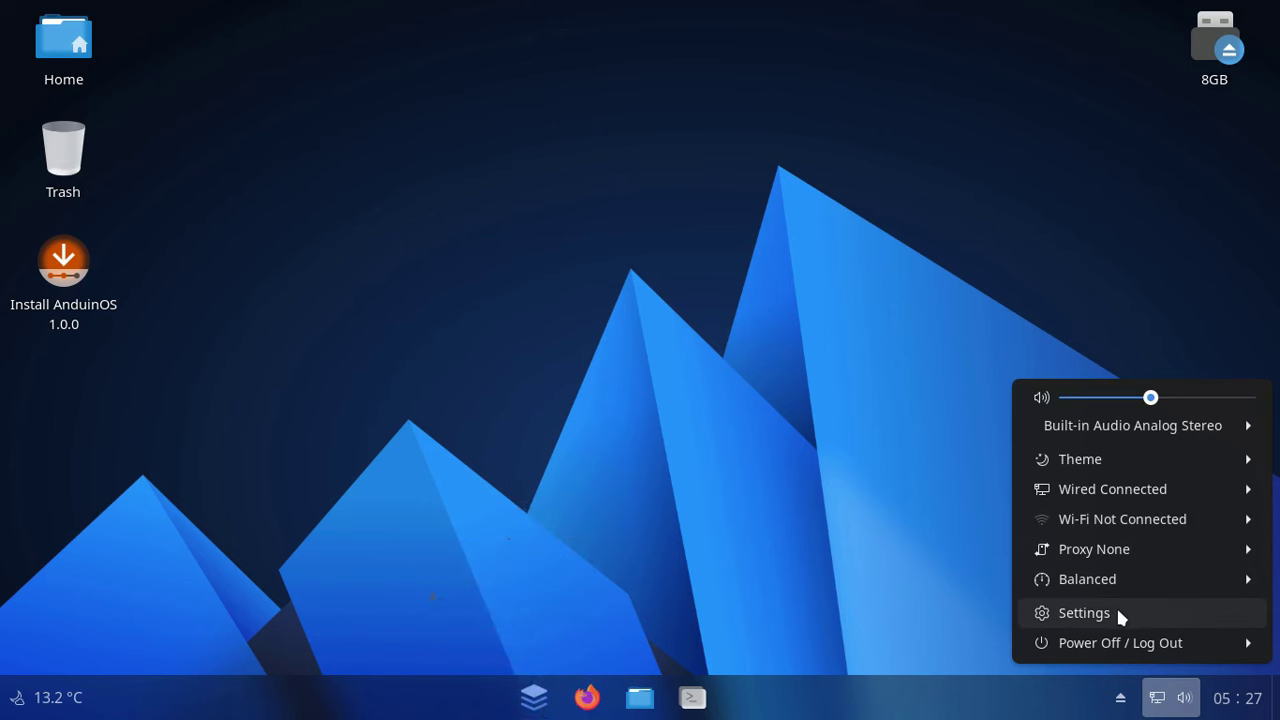
left_click(1080, 703)
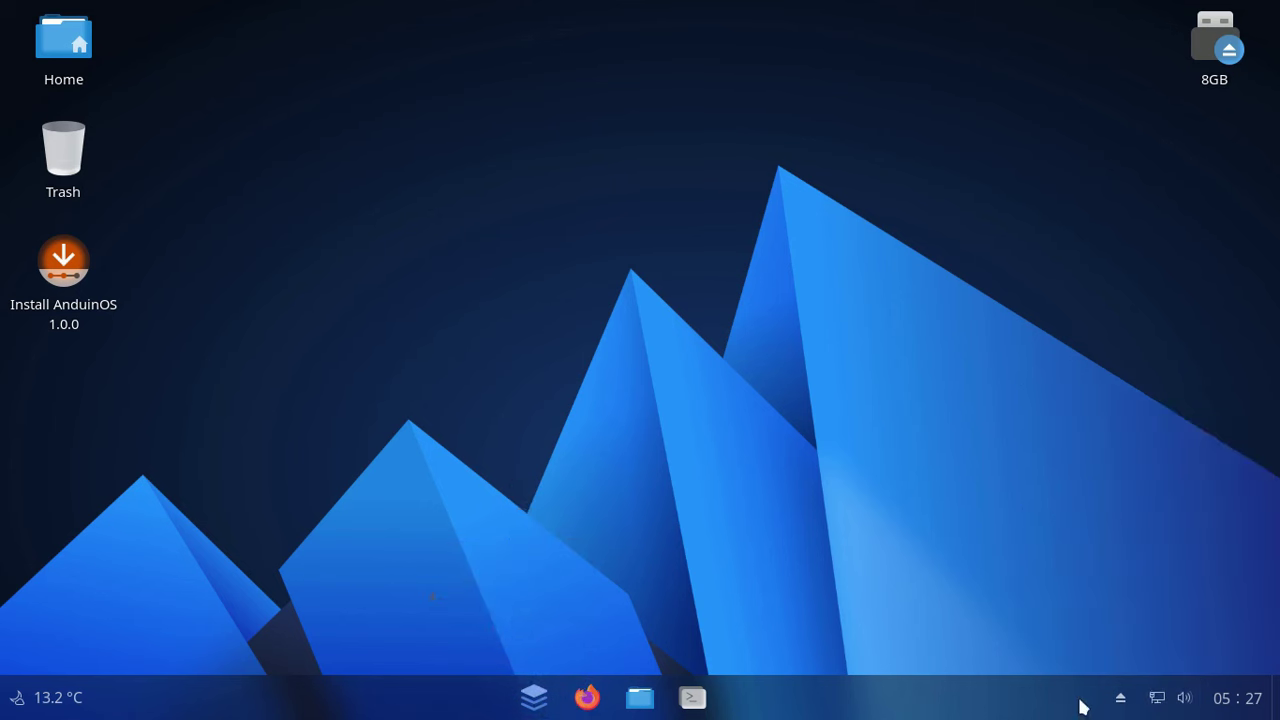
left_click(1122, 704)
left_click(1122, 704)
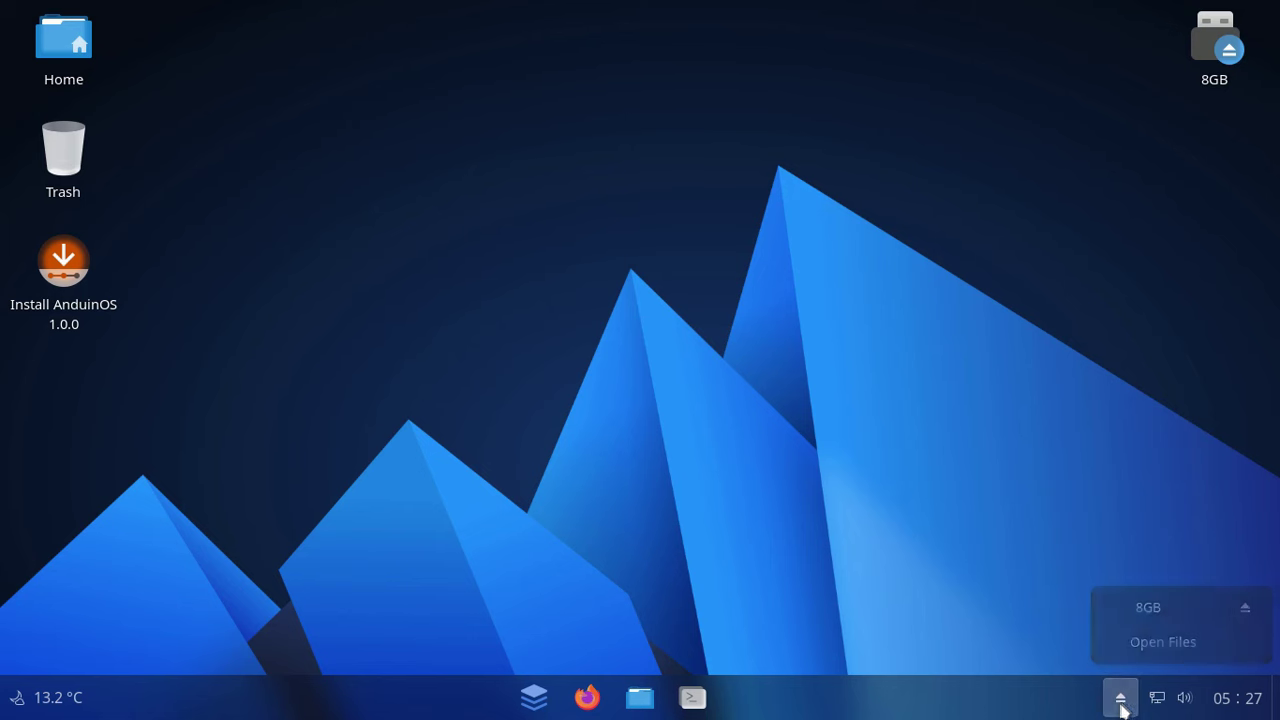
- Open the background settings from the desktop, view the Appearance and Applications pages, and close Settings
right_click(374, 51)
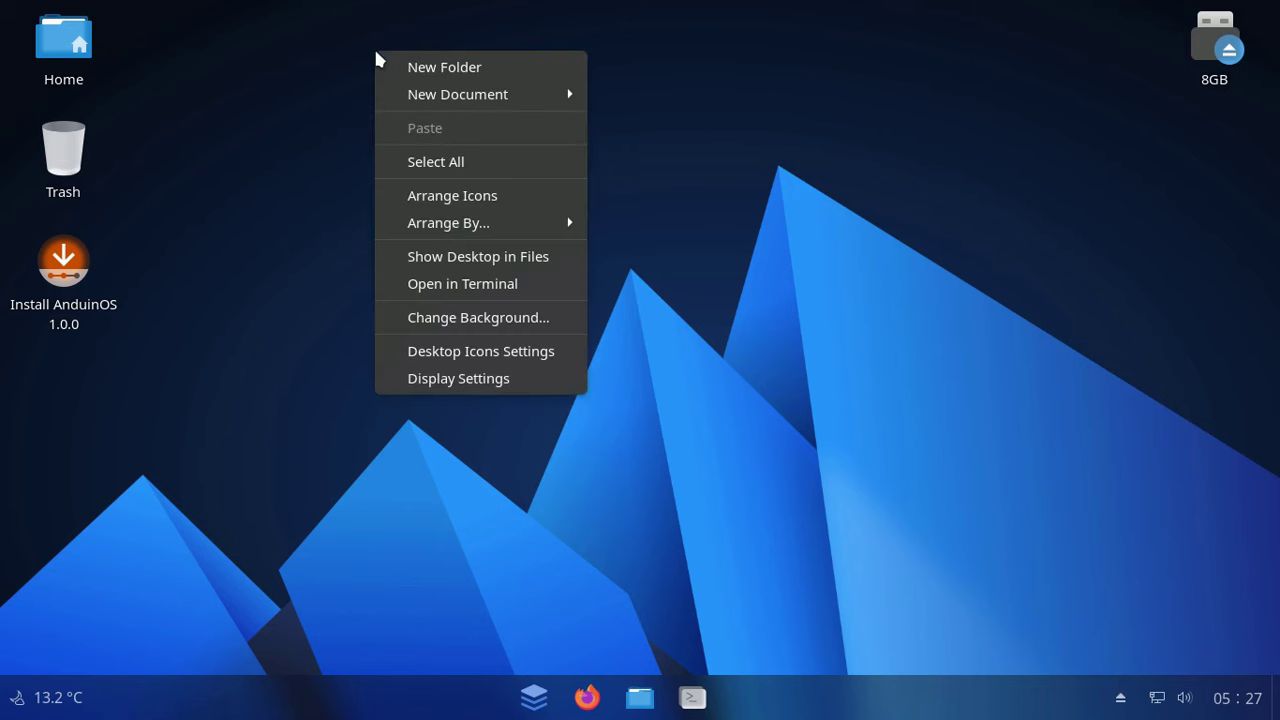
left_click(500, 318)
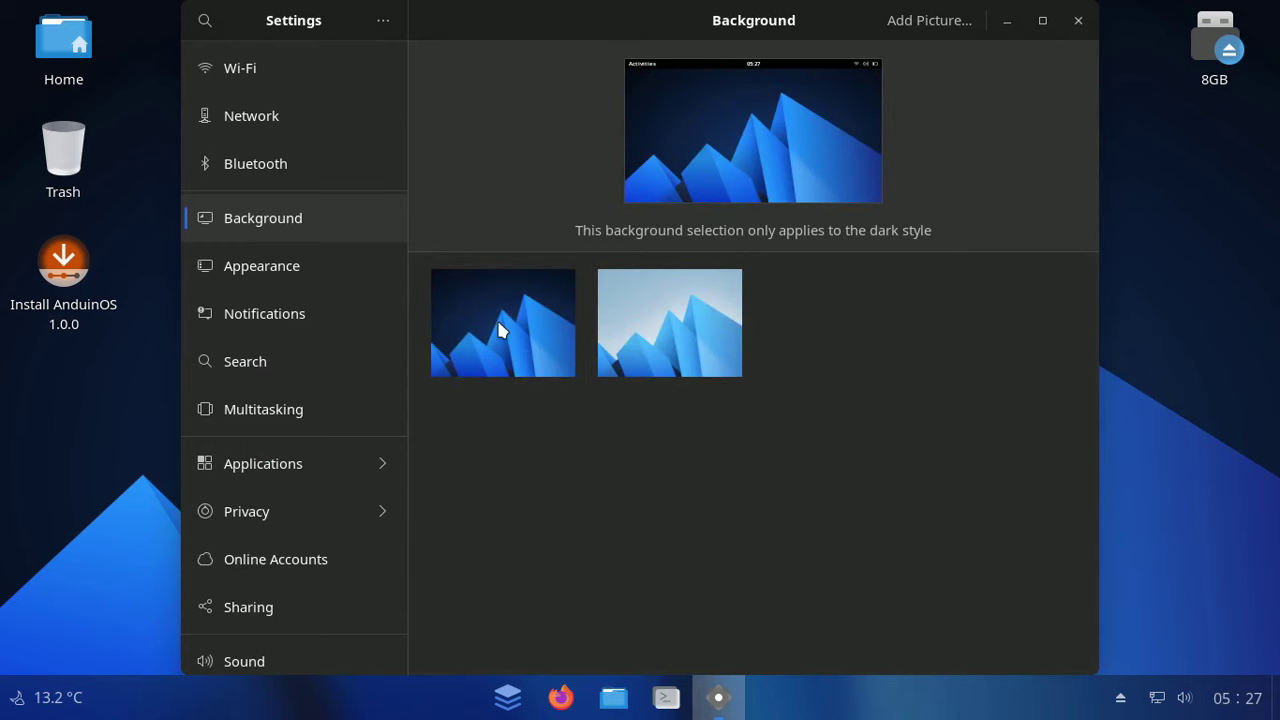
left_click(251, 268)
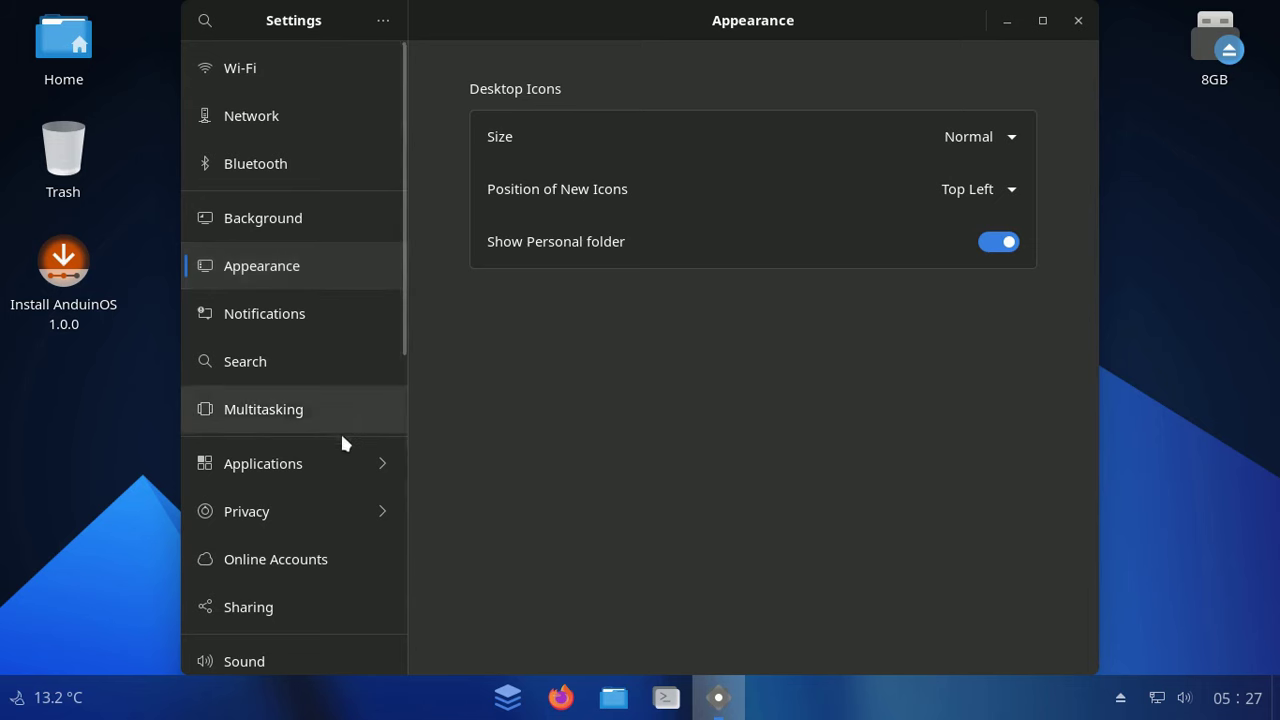
left_click(343, 464)
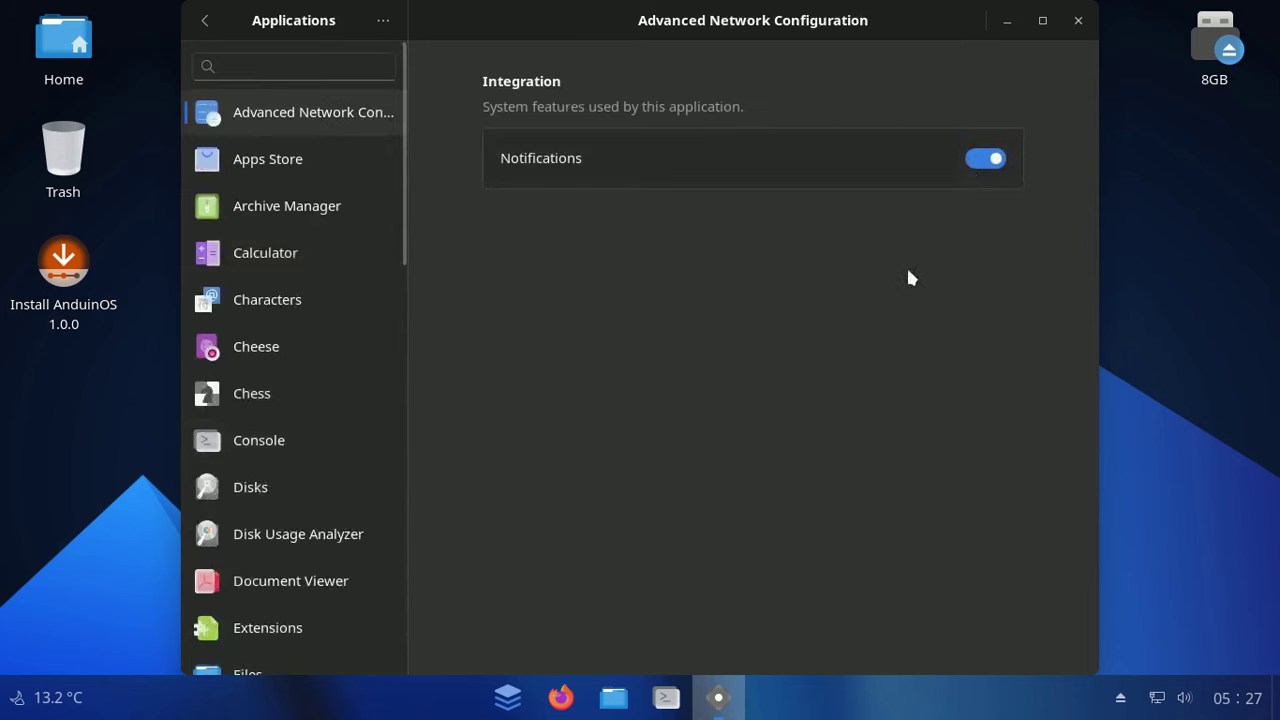
left_click(1077, 21)
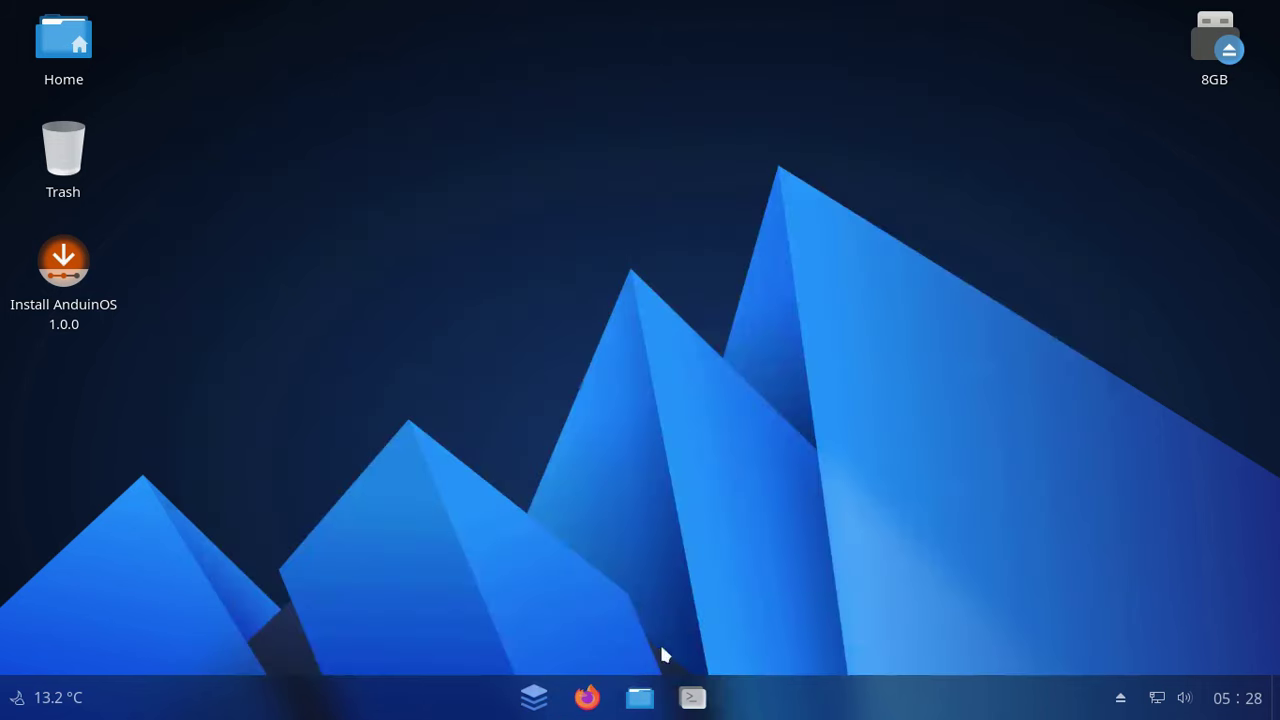
- Open the _Testes-Som-Appimage folder on the 8GB drive in the file manager and look through its files
left_click(636, 700)
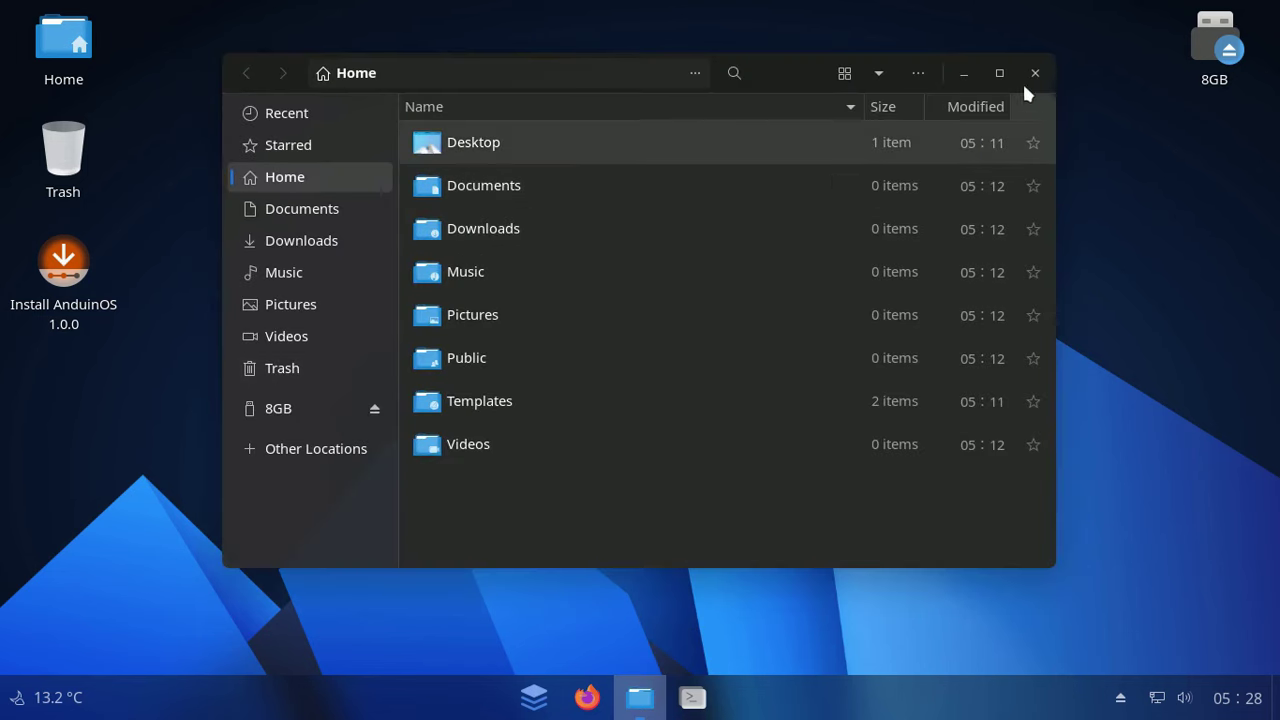
left_click(343, 410)
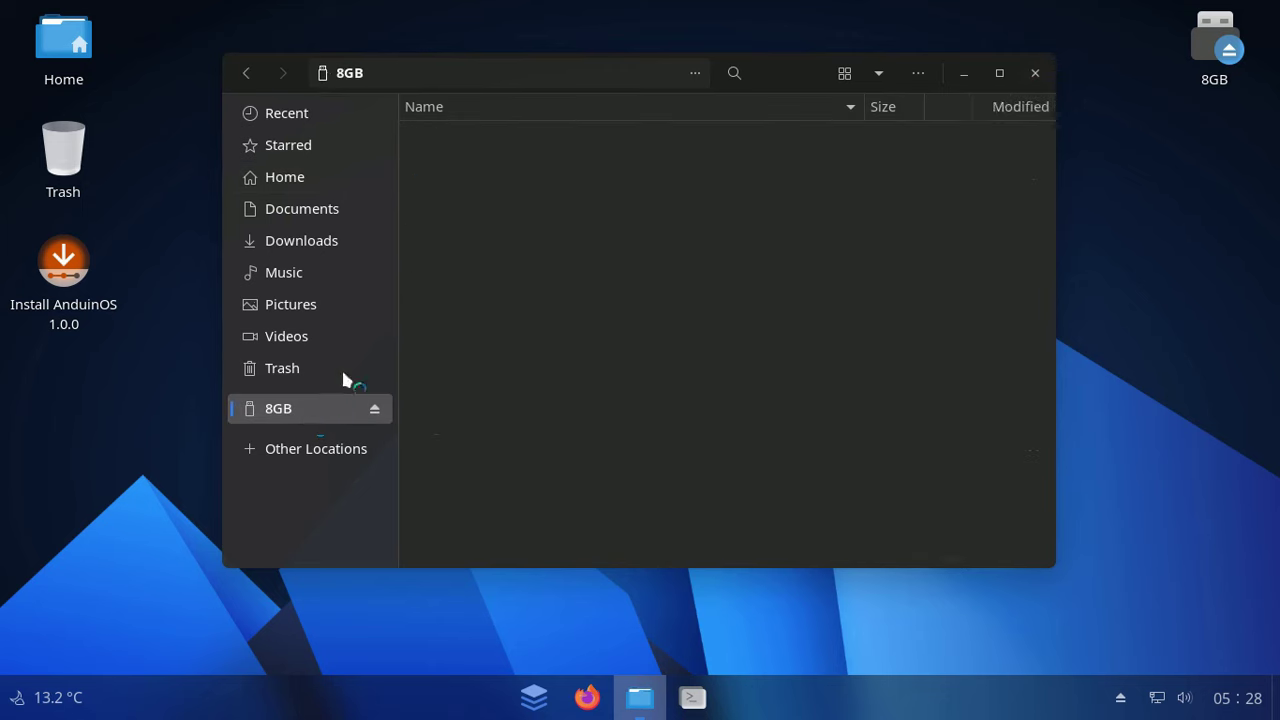
double_click(570, 190)
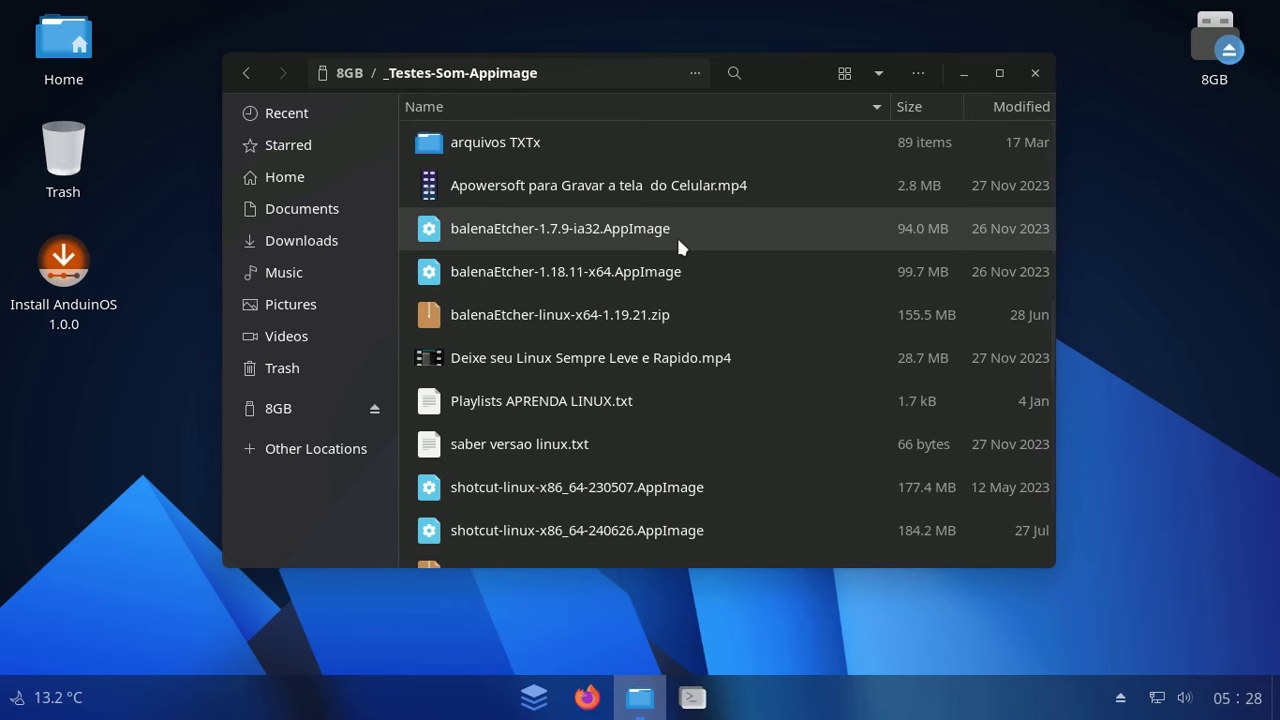
scroll(676, 246, "down", 2)
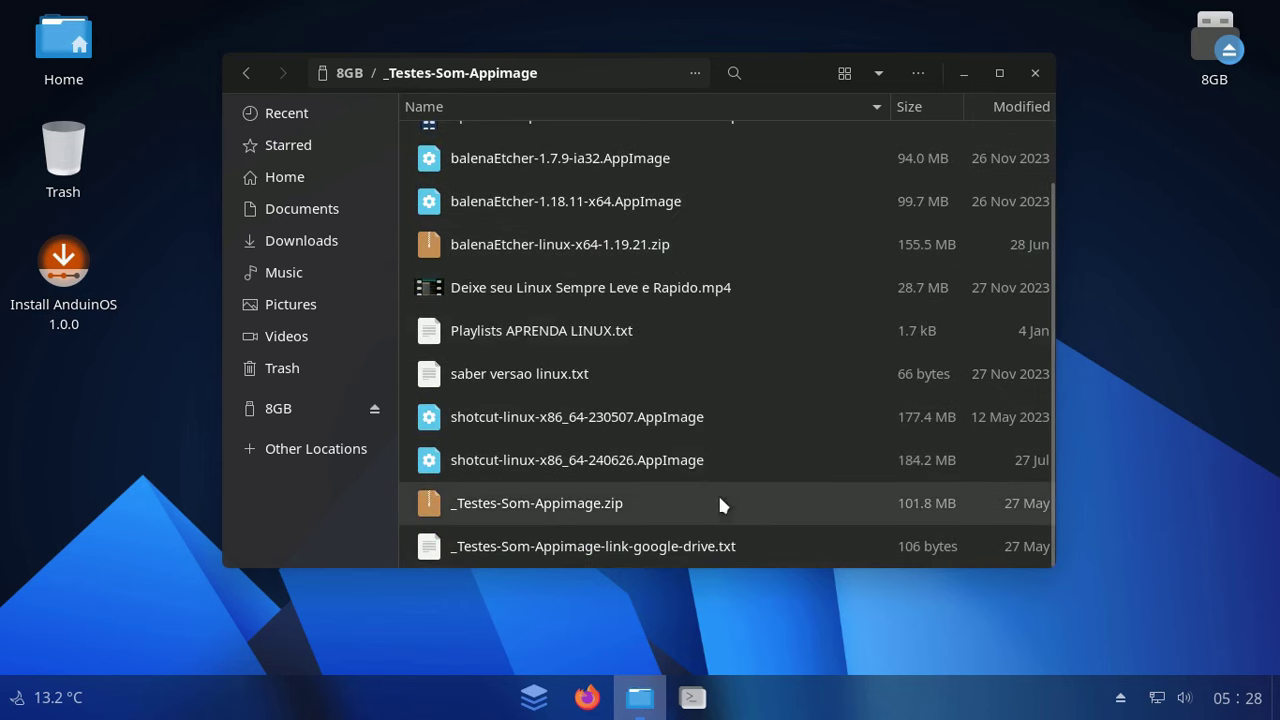
- Copy shotcut-linux-x86_64-240626.AppImage and balenaEtcher-1.18.11-x64.AppImage from the 8GB drive into the Downloads folder
left_click(810, 470)
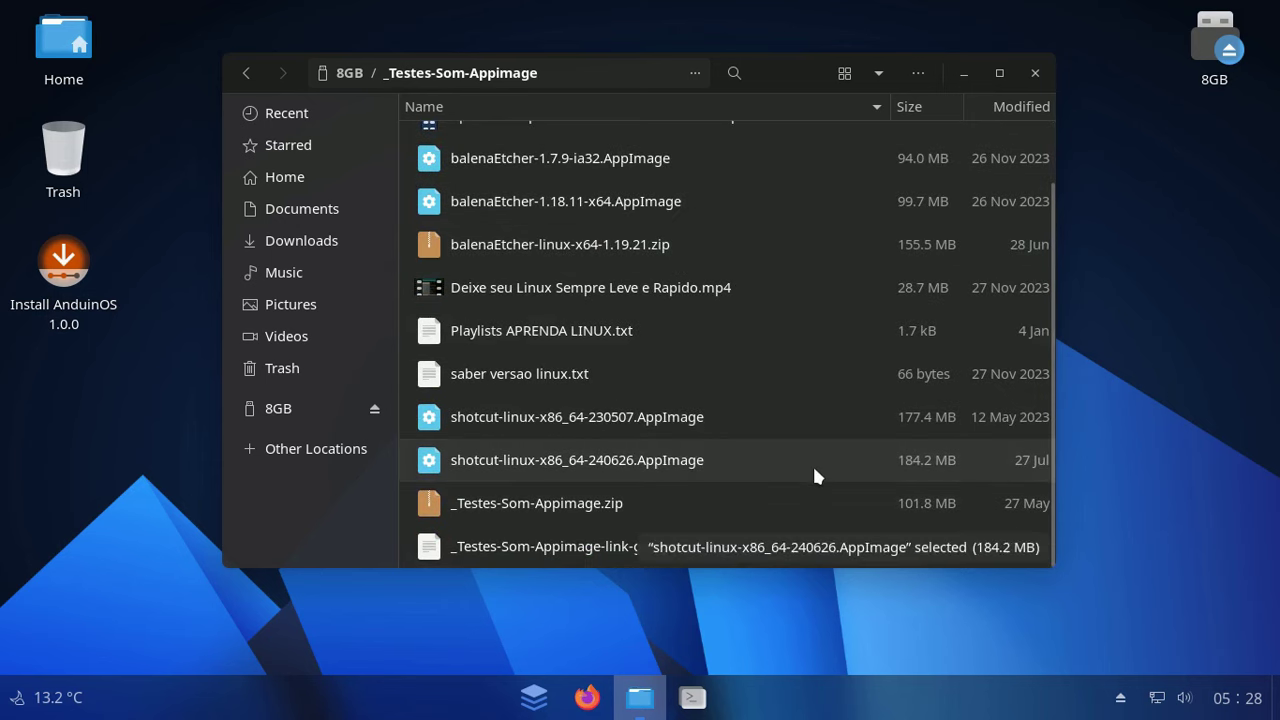
left_click(663, 200, "ctrl")
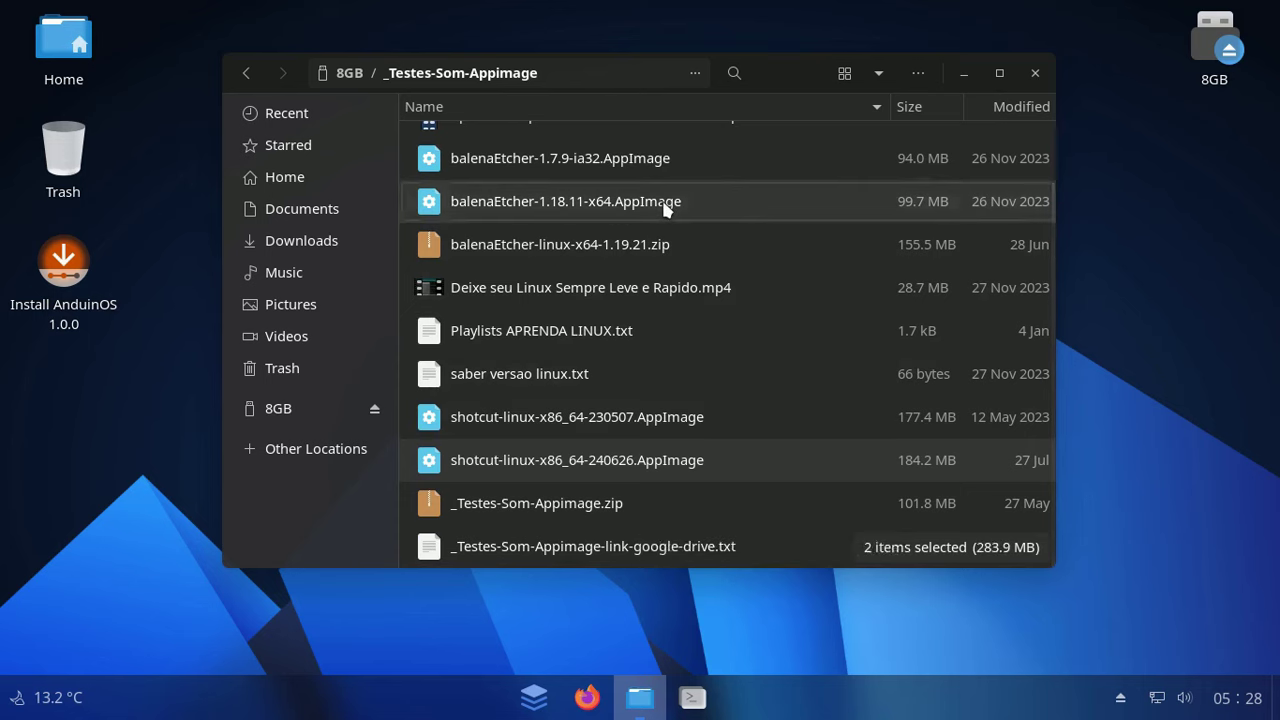
right_click(661, 197)
left_click(749, 345)
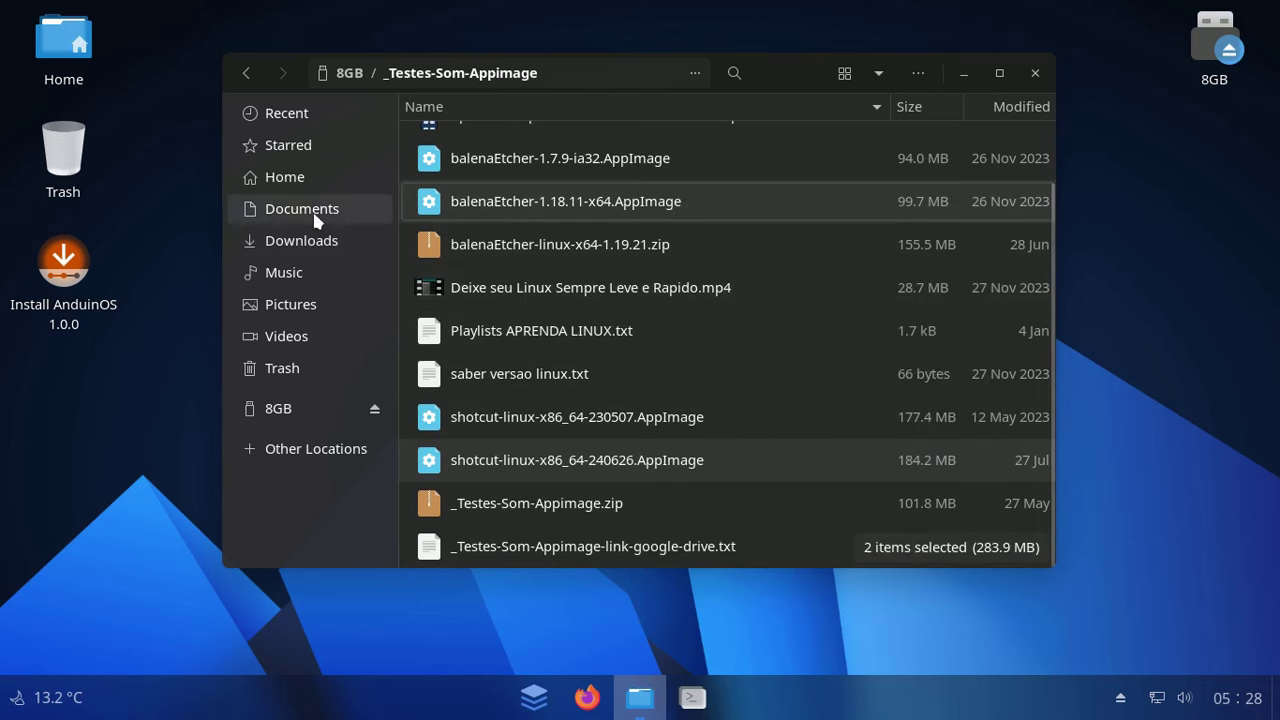
left_click(314, 242)
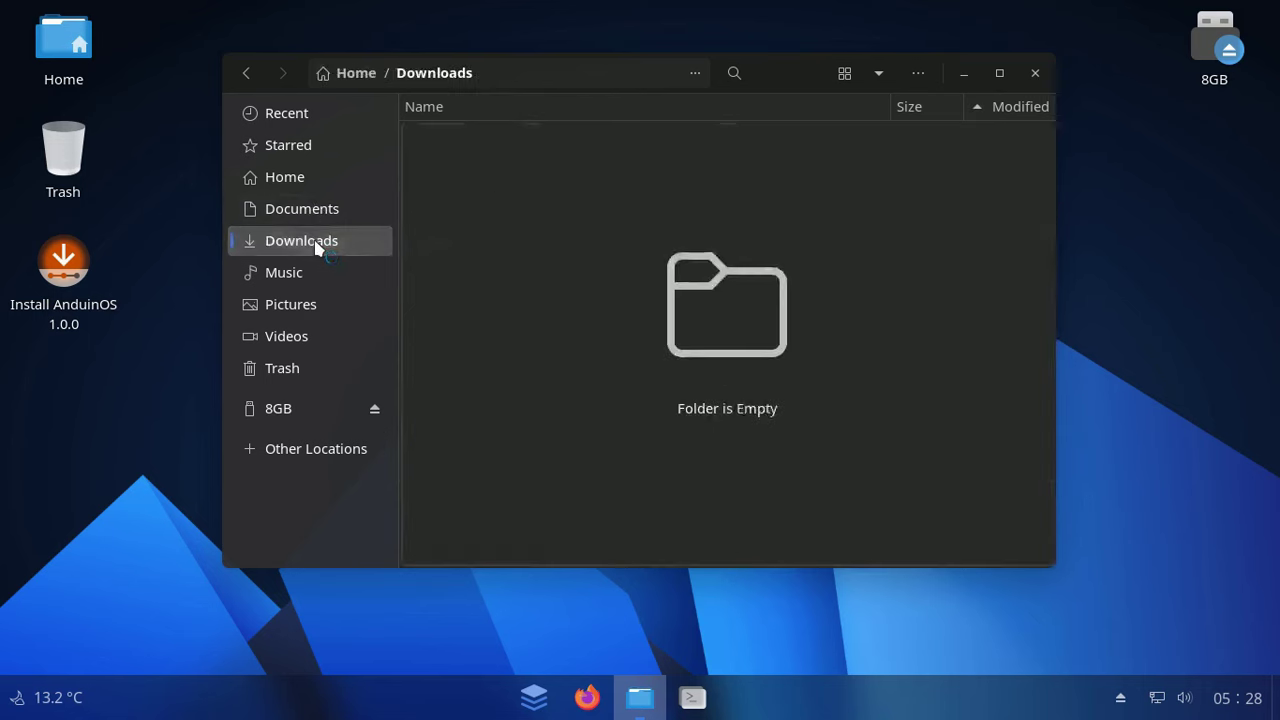
right_click(511, 162)
left_click(589, 283)
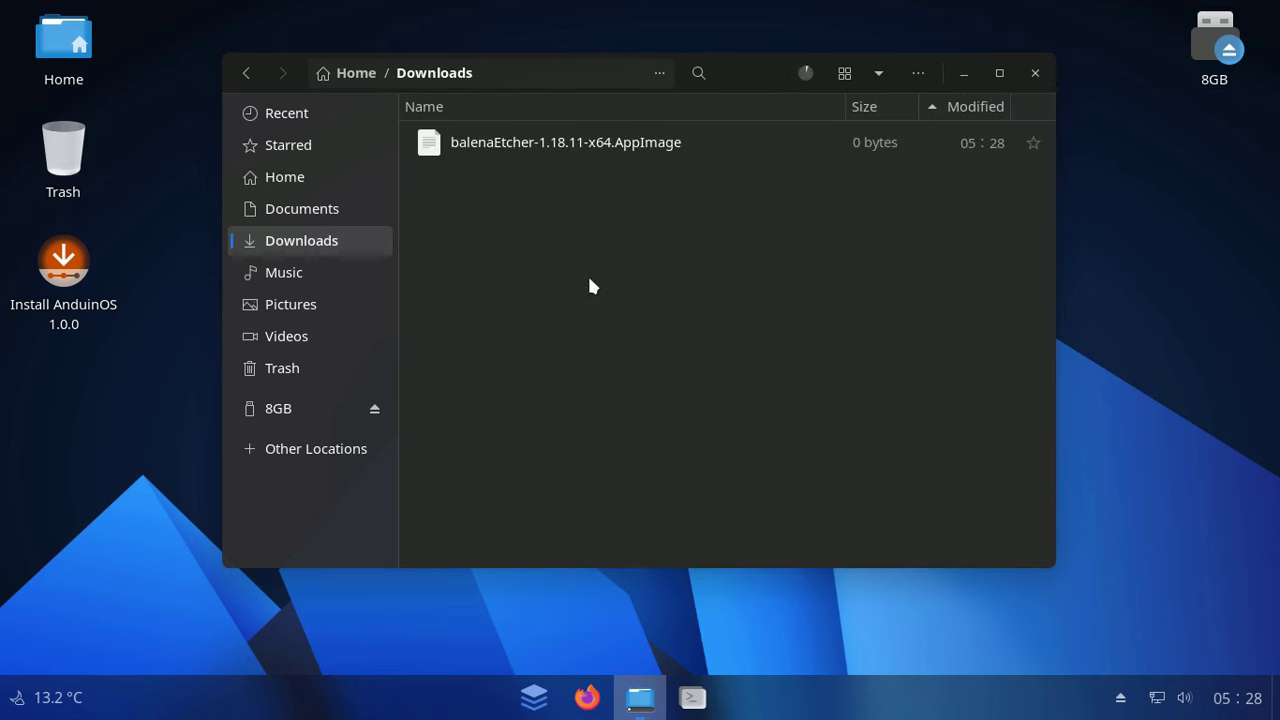
- Browse the full list of installed applications in the application launcher
left_click(534, 697)
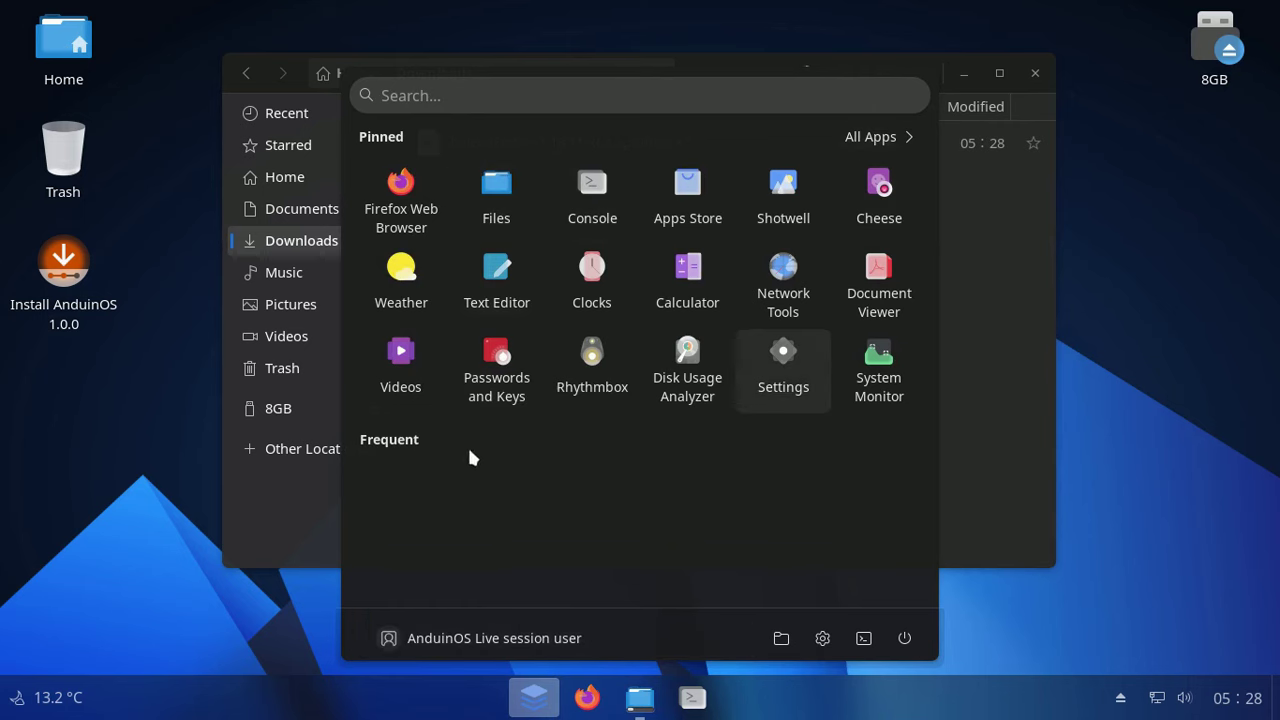
left_click(889, 136)
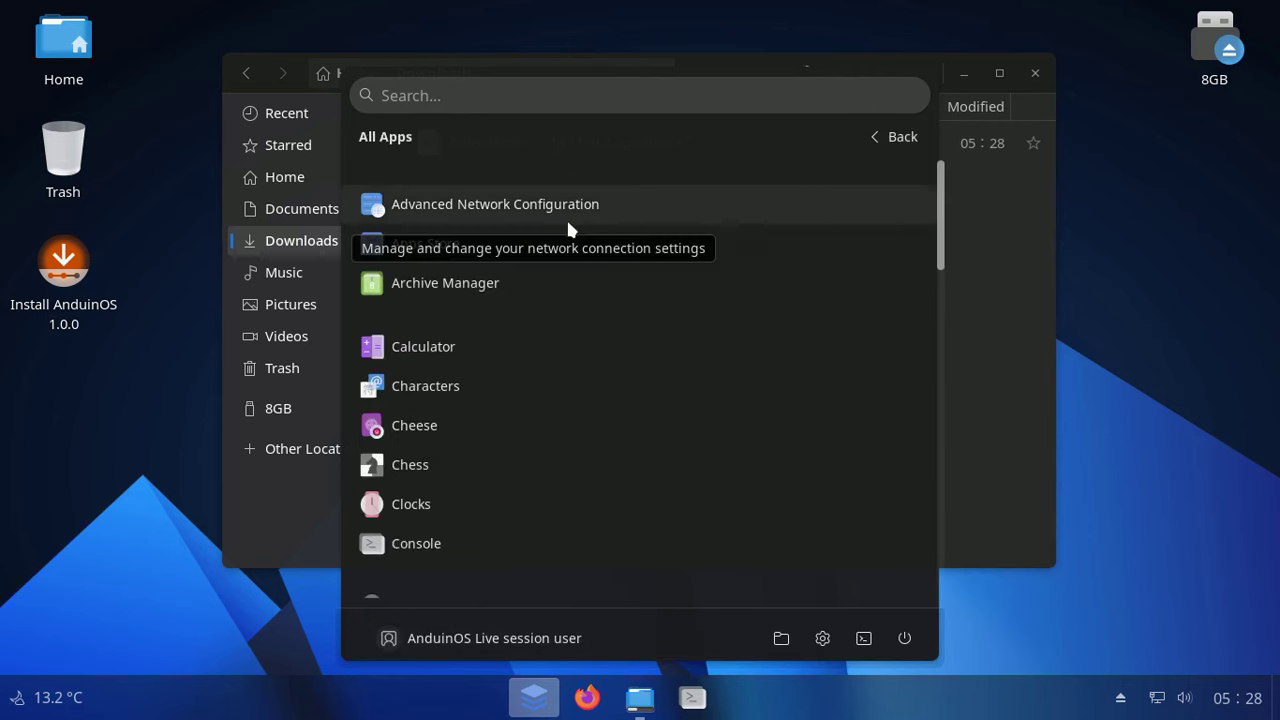
scroll(520, 246, "down", 3)
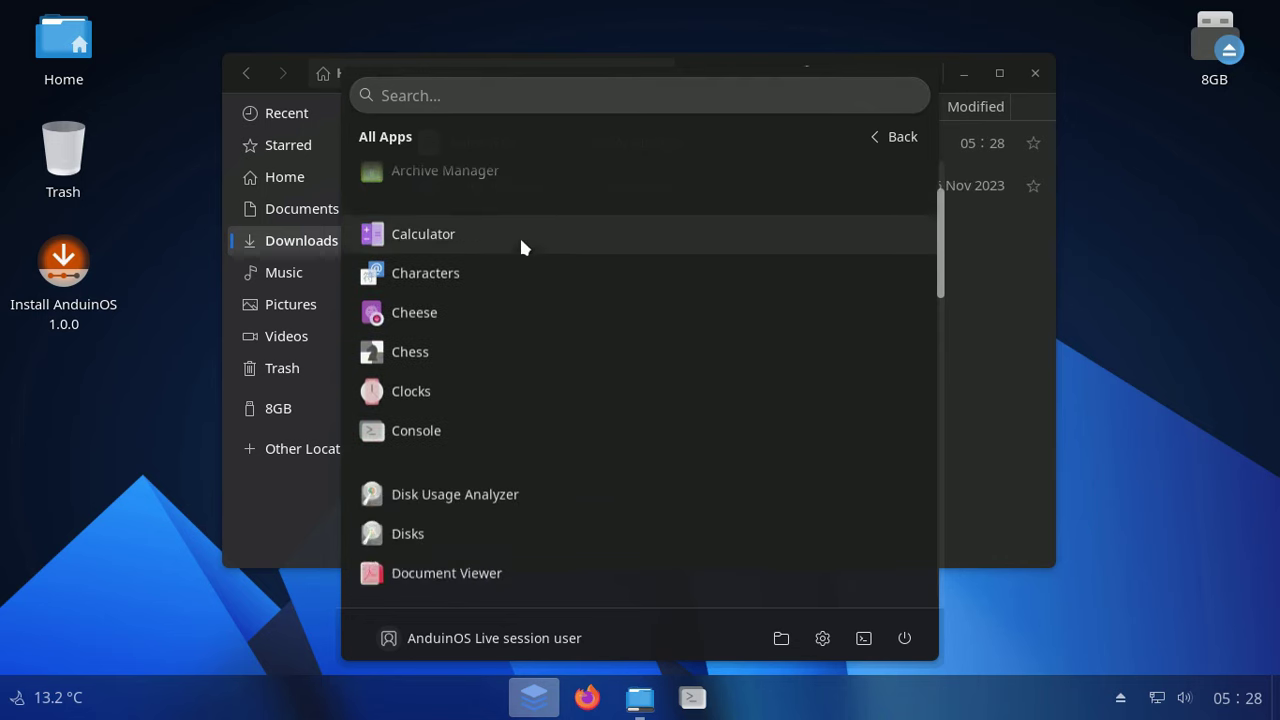
scroll(520, 246, "down", 4)
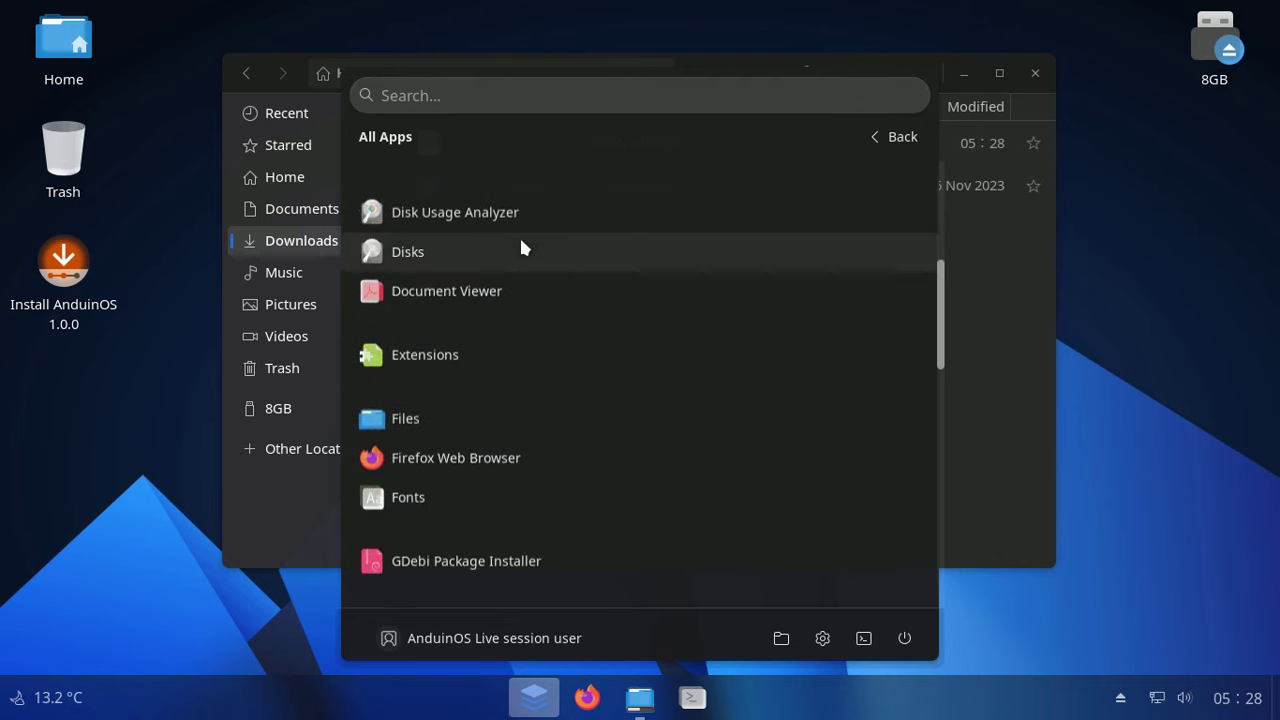
- Launch Extensions, look through the built-in extensions, and close it
left_click(452, 365)
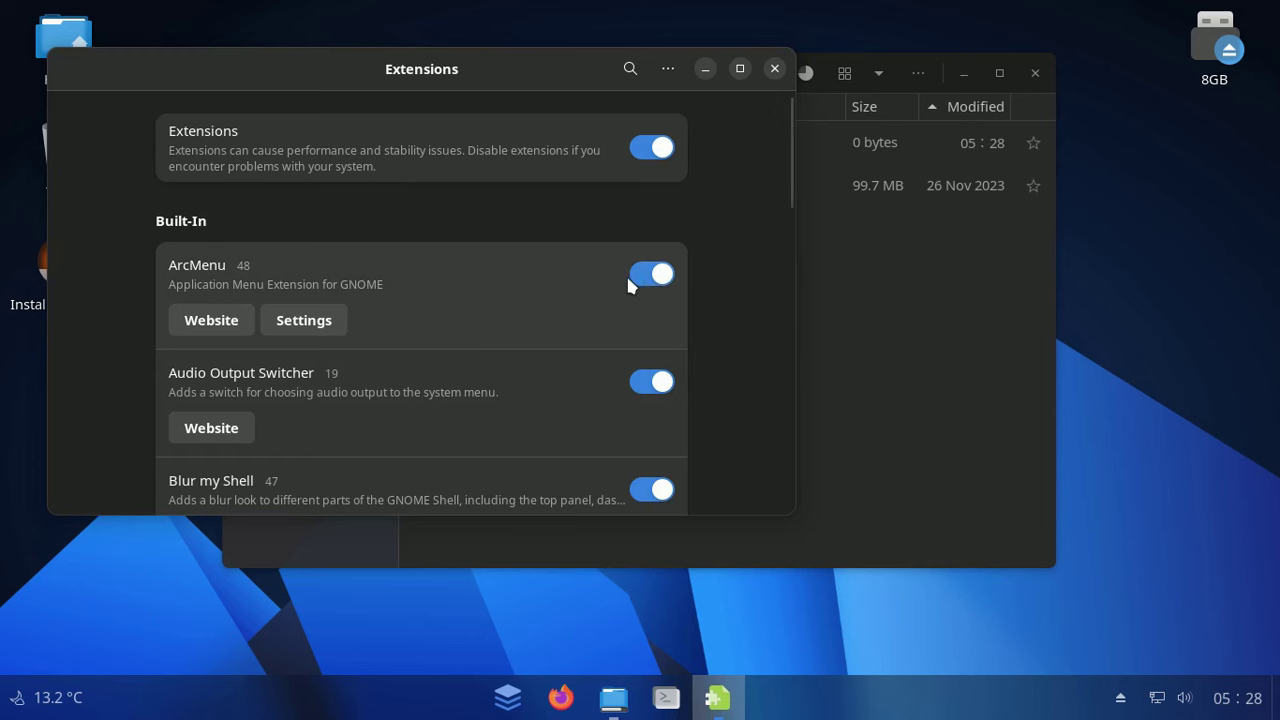
scroll(629, 280, "down", 4)
scroll(628, 285, "down", 12)
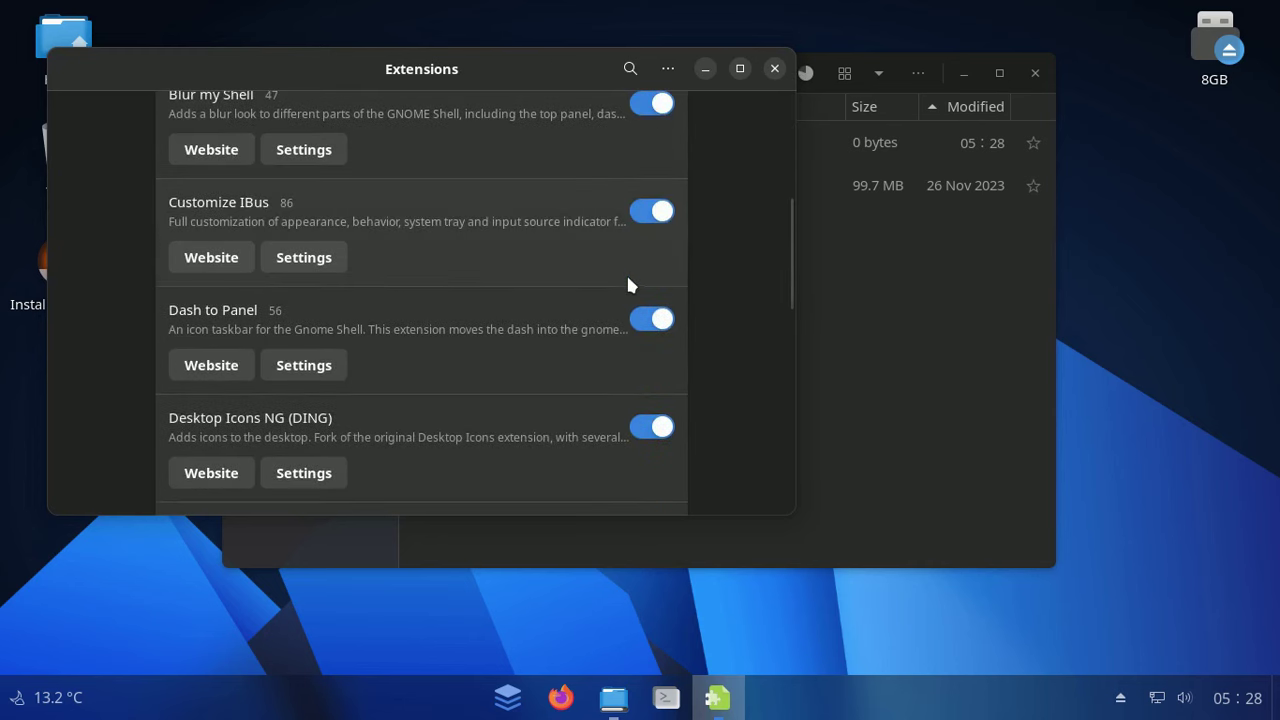
scroll(627, 278, "down", 5)
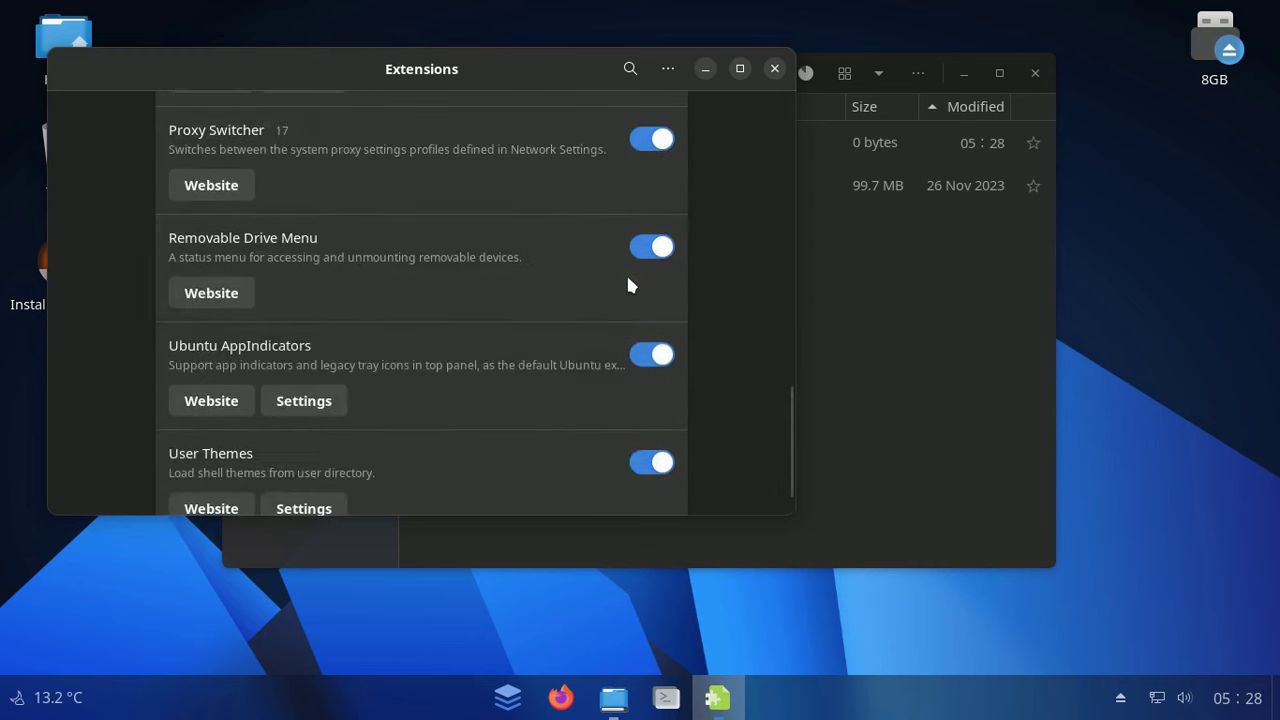
left_click(771, 68)
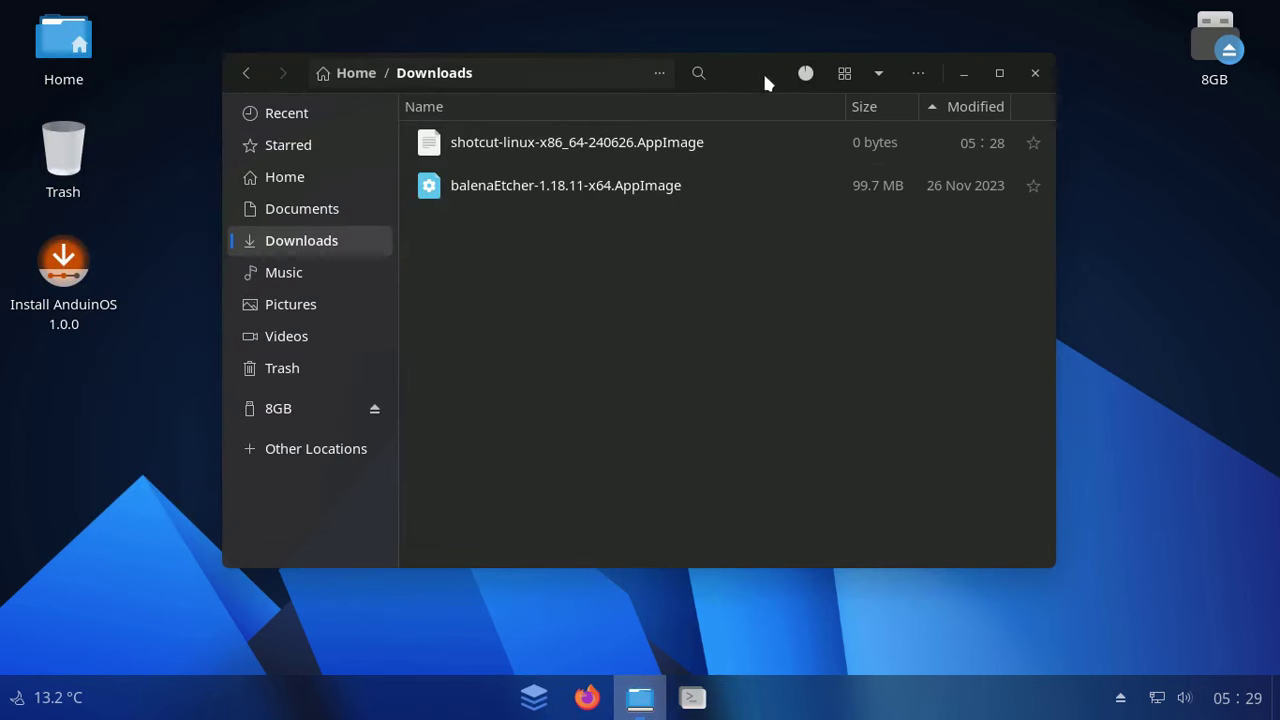
- View the shared permissions of the two AppImage files in Downloads and close their properties
right_click(537, 185)
mouse_move(670, 524)
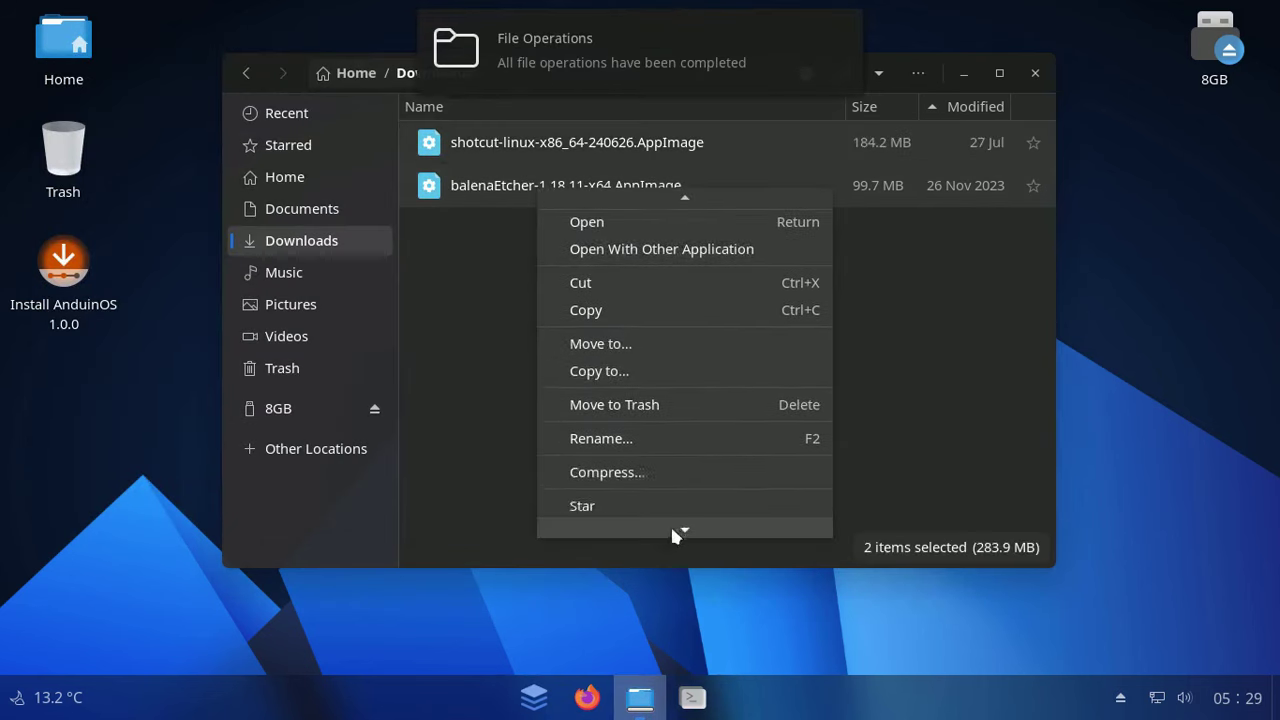
left_click(670, 508)
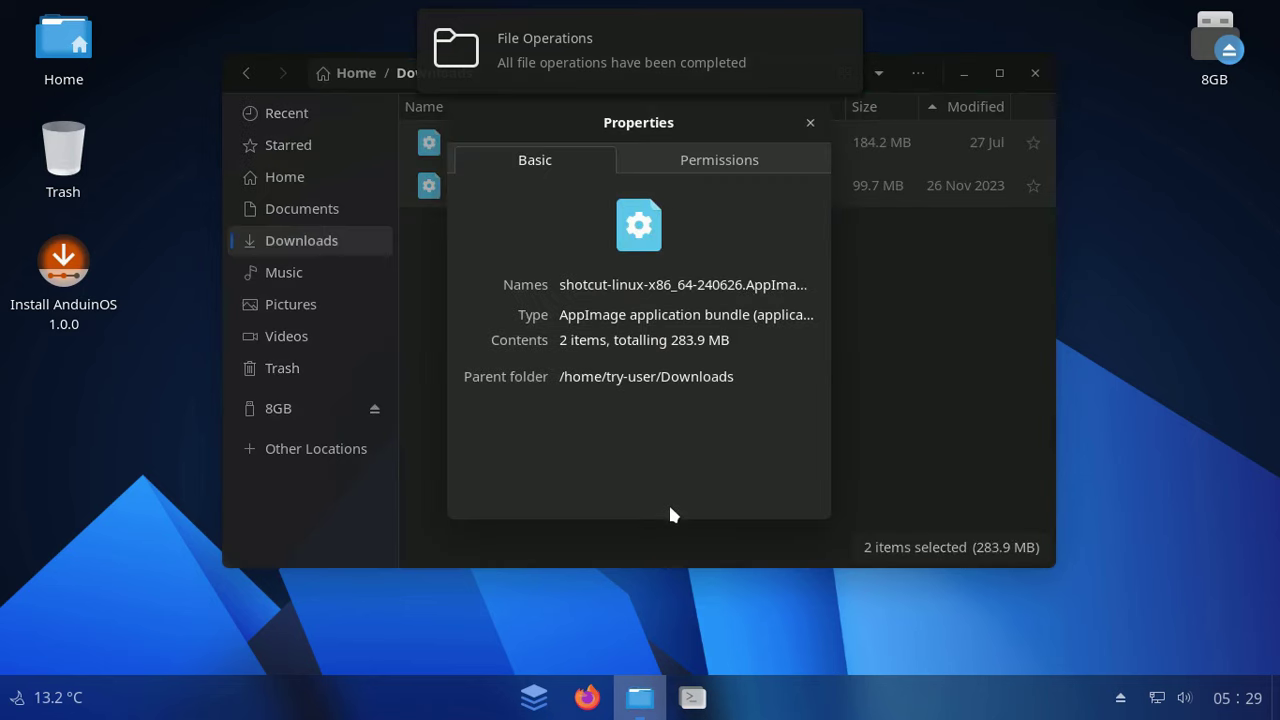
left_click(705, 158)
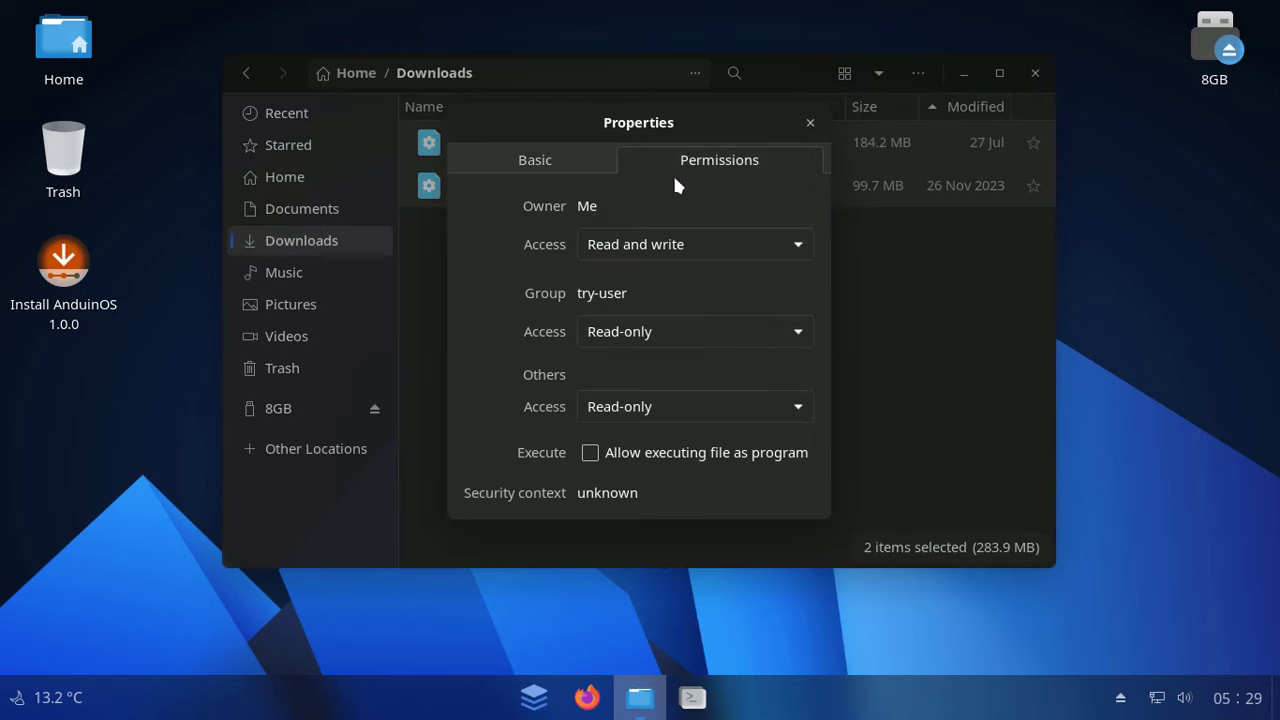
left_click(809, 123)
- Check the permissions of shotcut-linux-x86_64-240626.AppImage and close its properties
left_click(530, 145)
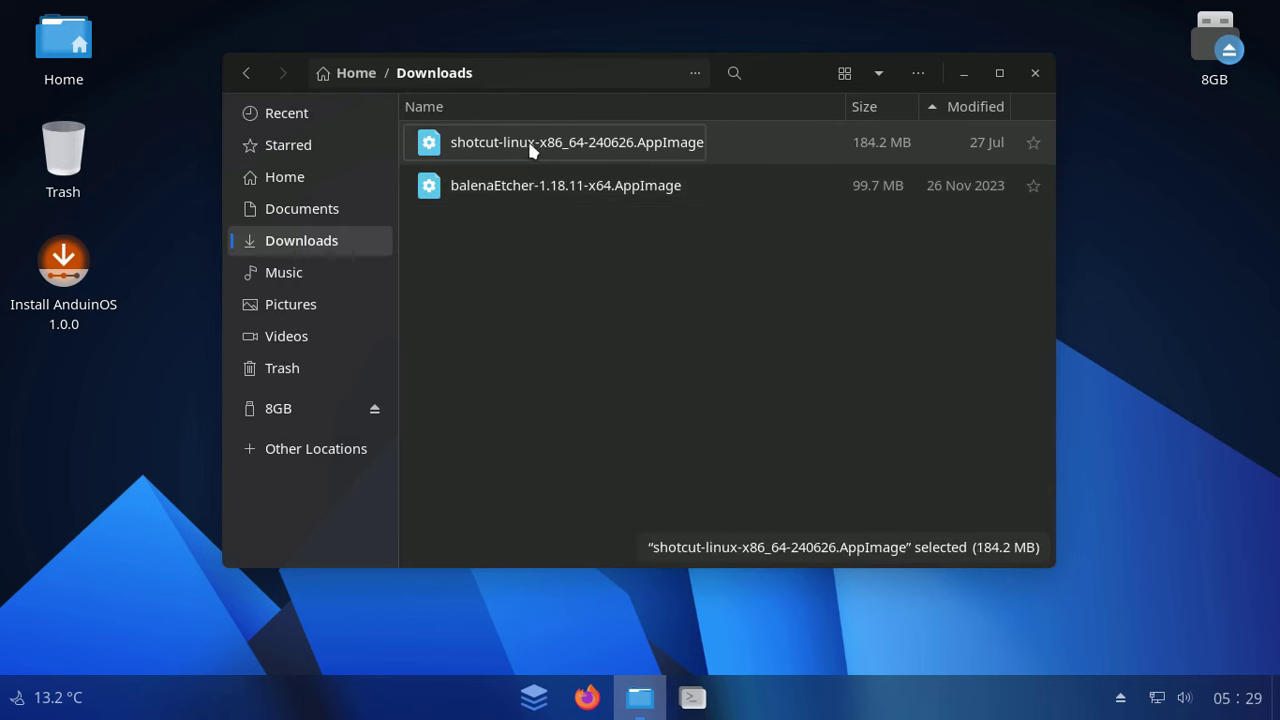
right_click(530, 145)
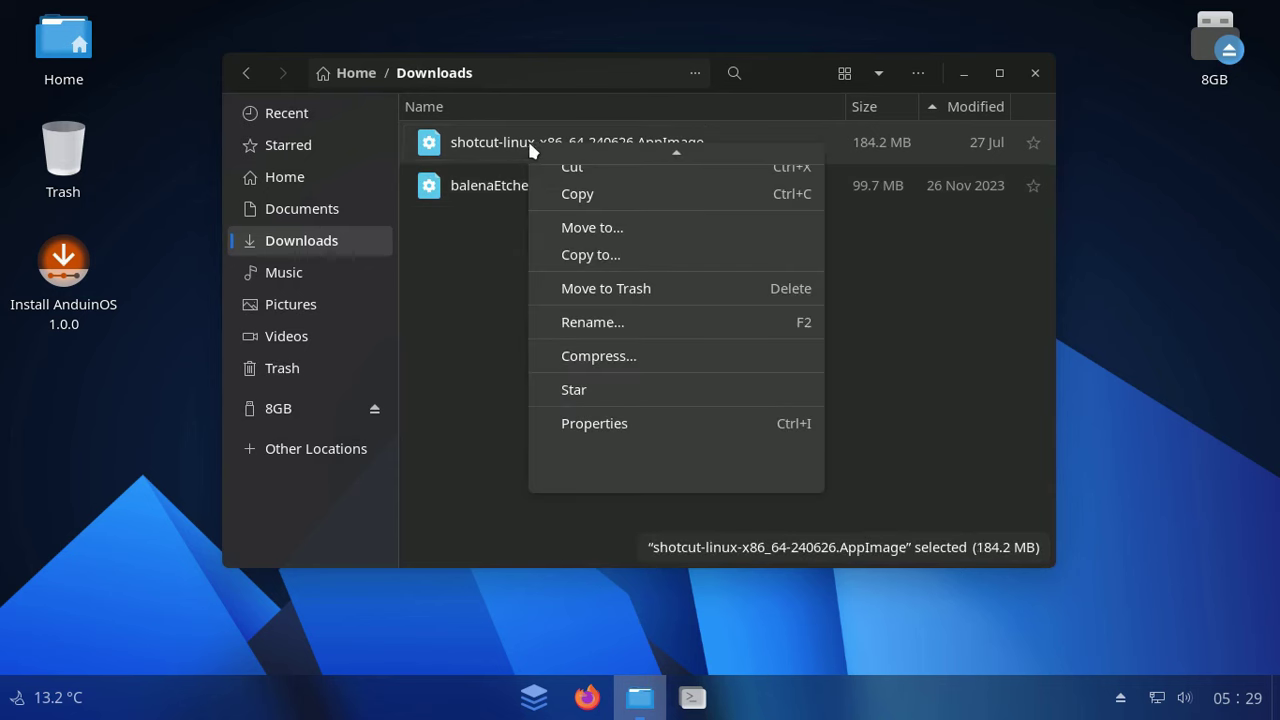
left_click(642, 440)
left_click(711, 160)
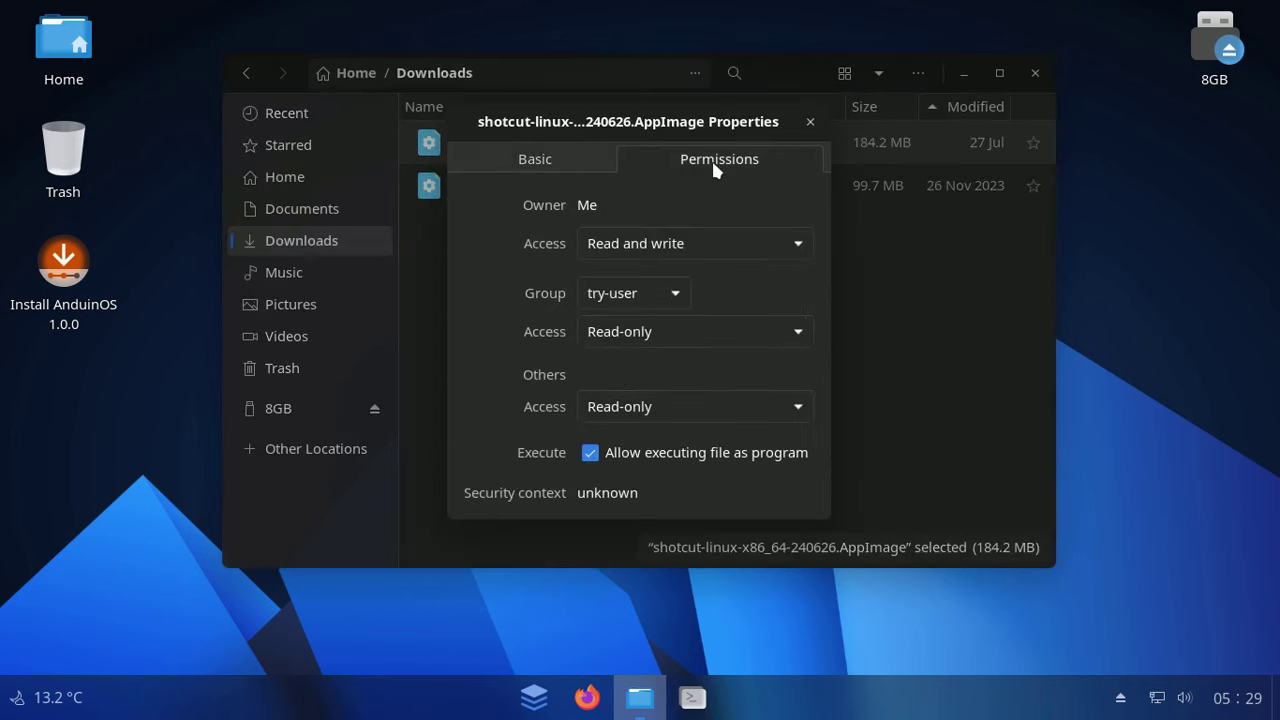
left_click(810, 122)
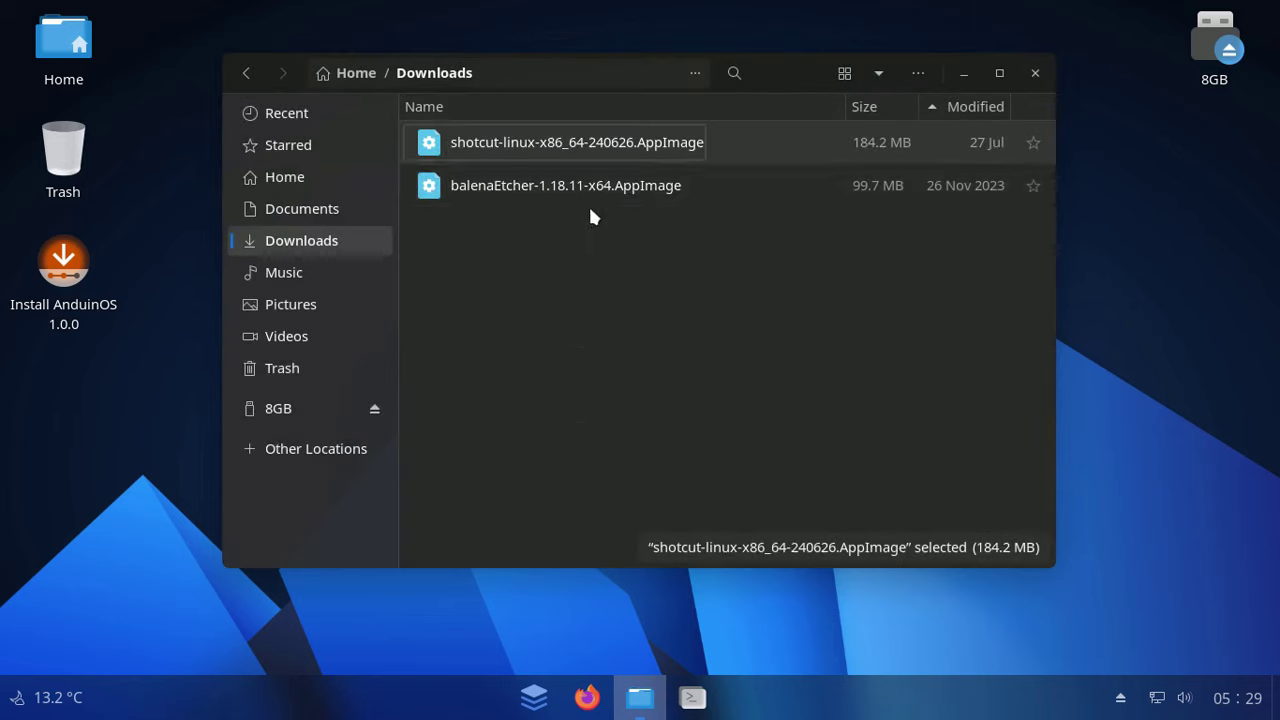
- Check the permissions of balenaEtcher-1.18.11-x64.AppImage and close its properties
left_click(528, 185)
right_click(528, 185)
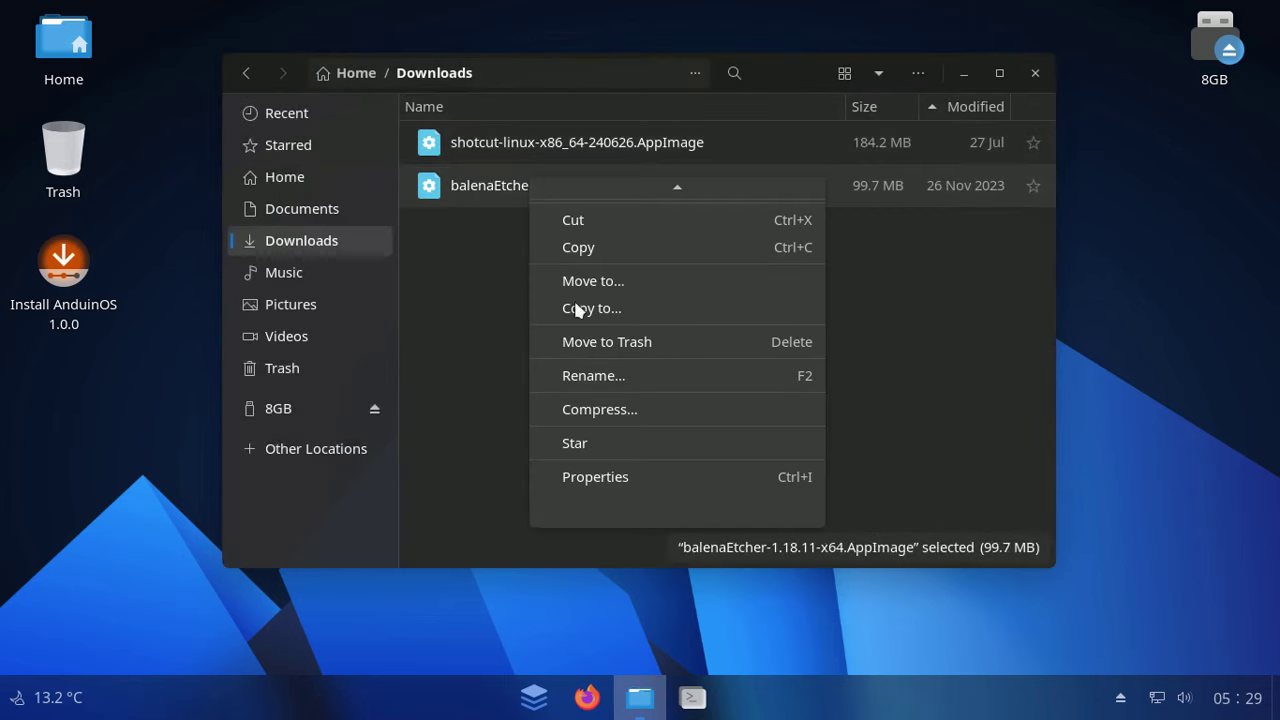
left_click(642, 484)
left_click(719, 159)
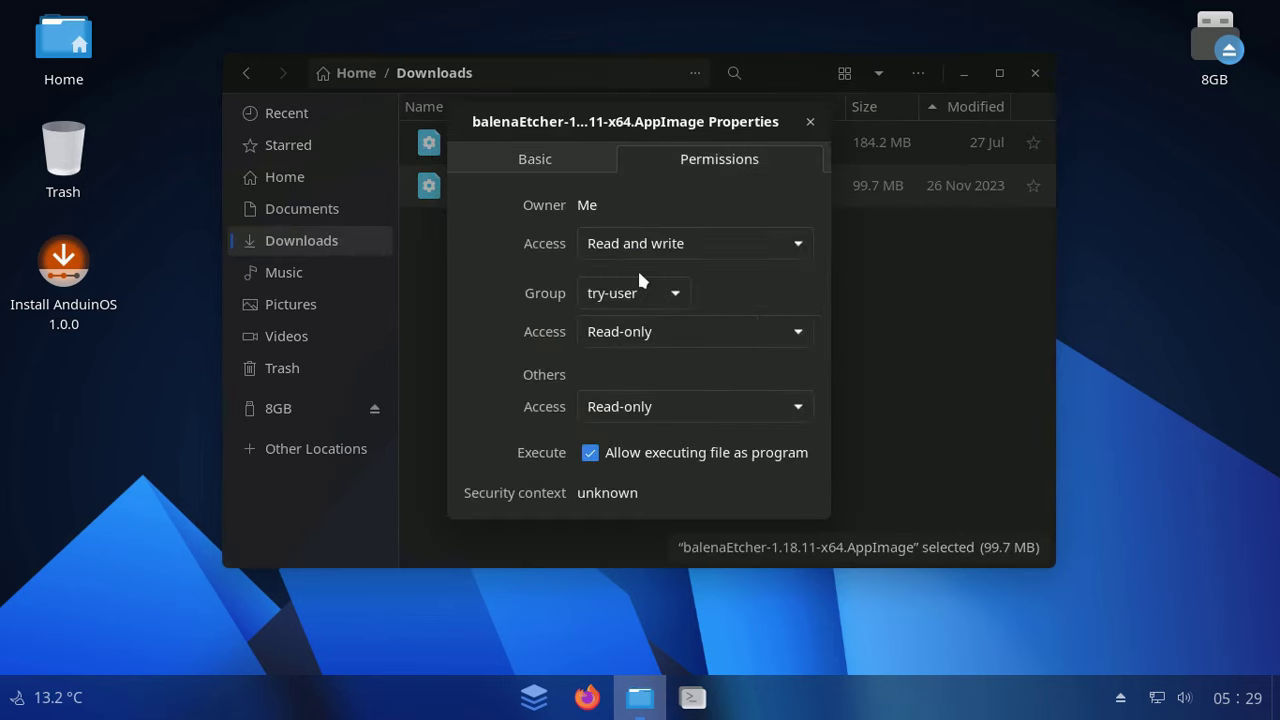
left_click(810, 121)
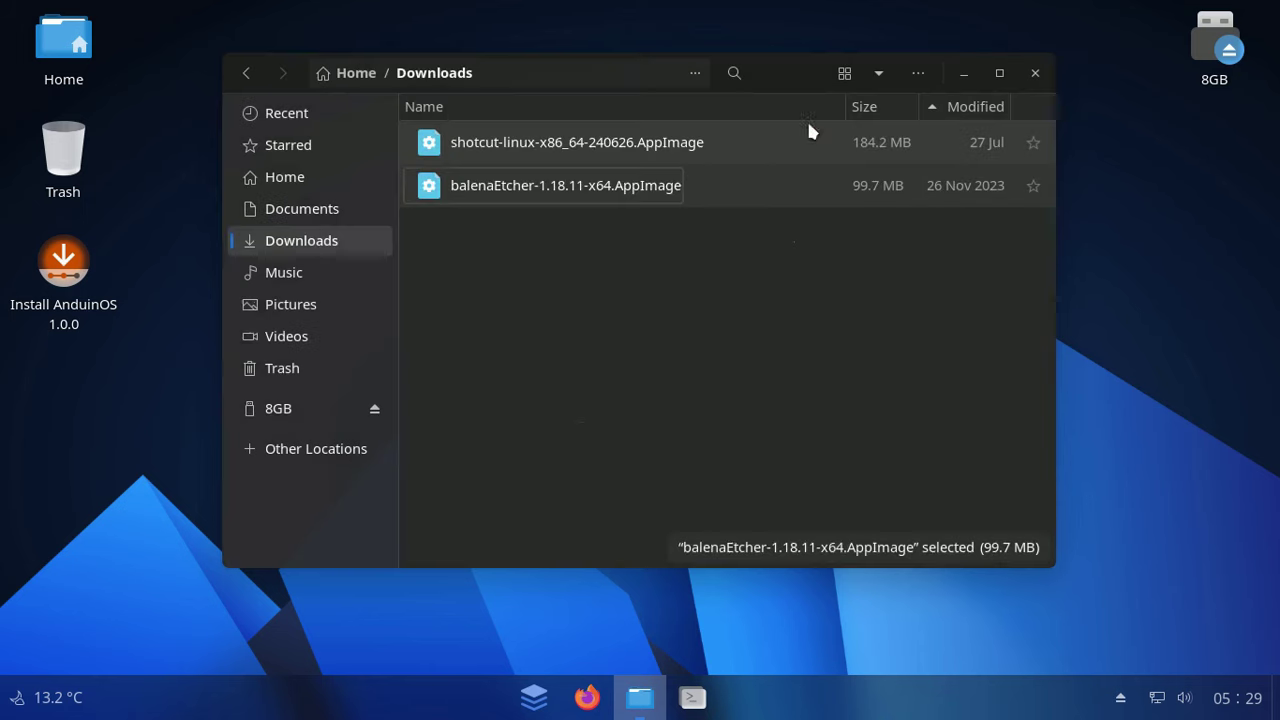
- Try to run the Shotcut AppImage from Downloads, and select the balenaEtcher and Shotcut files in turn
left_click(568, 138)
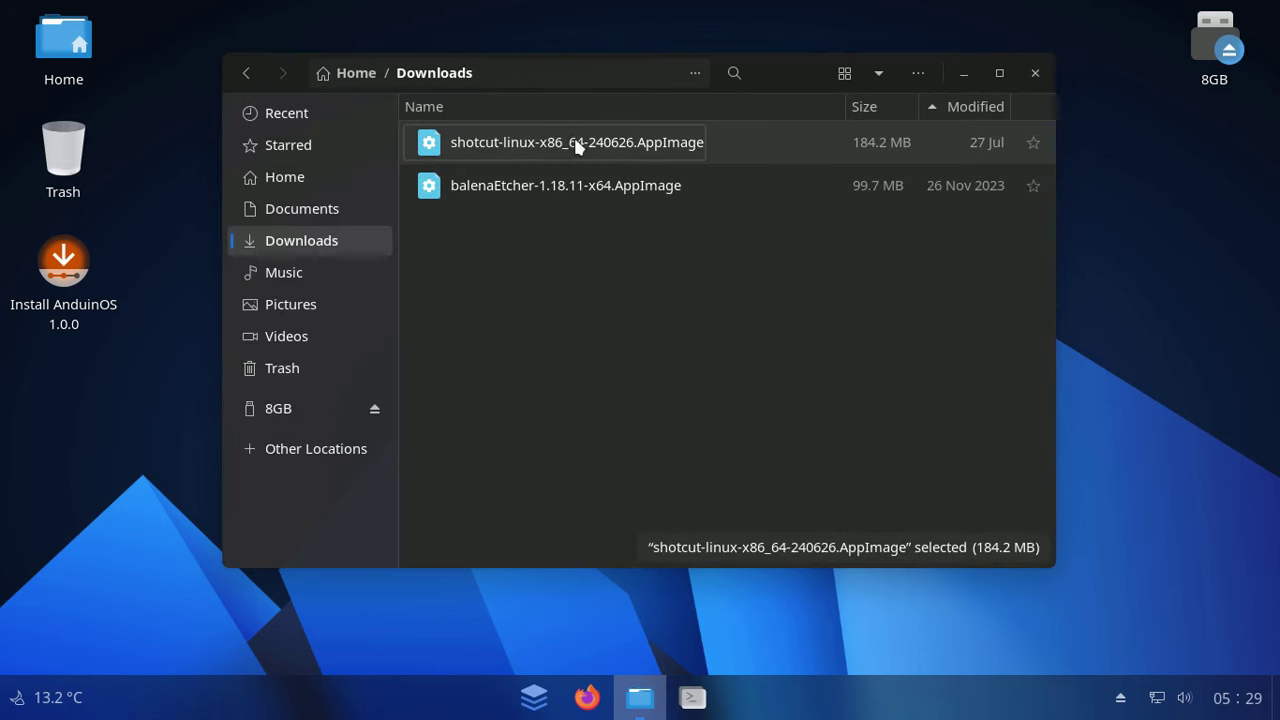
right_click(586, 142)
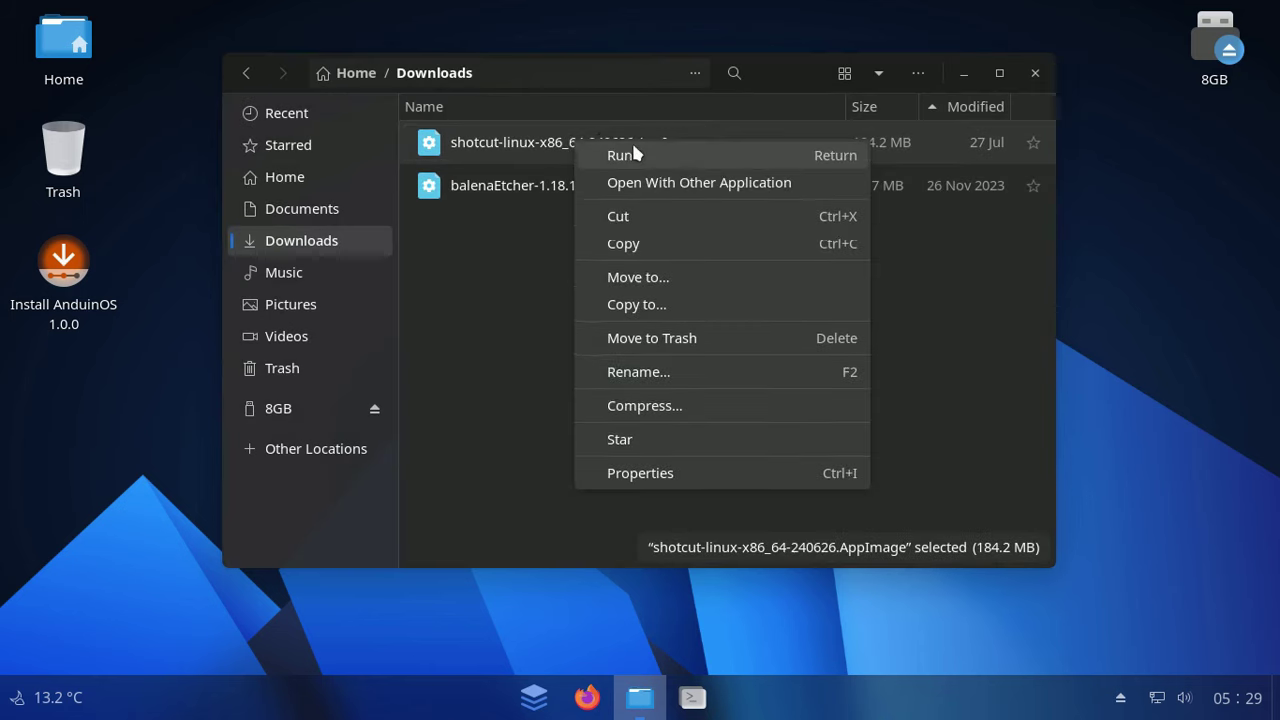
left_click(636, 148)
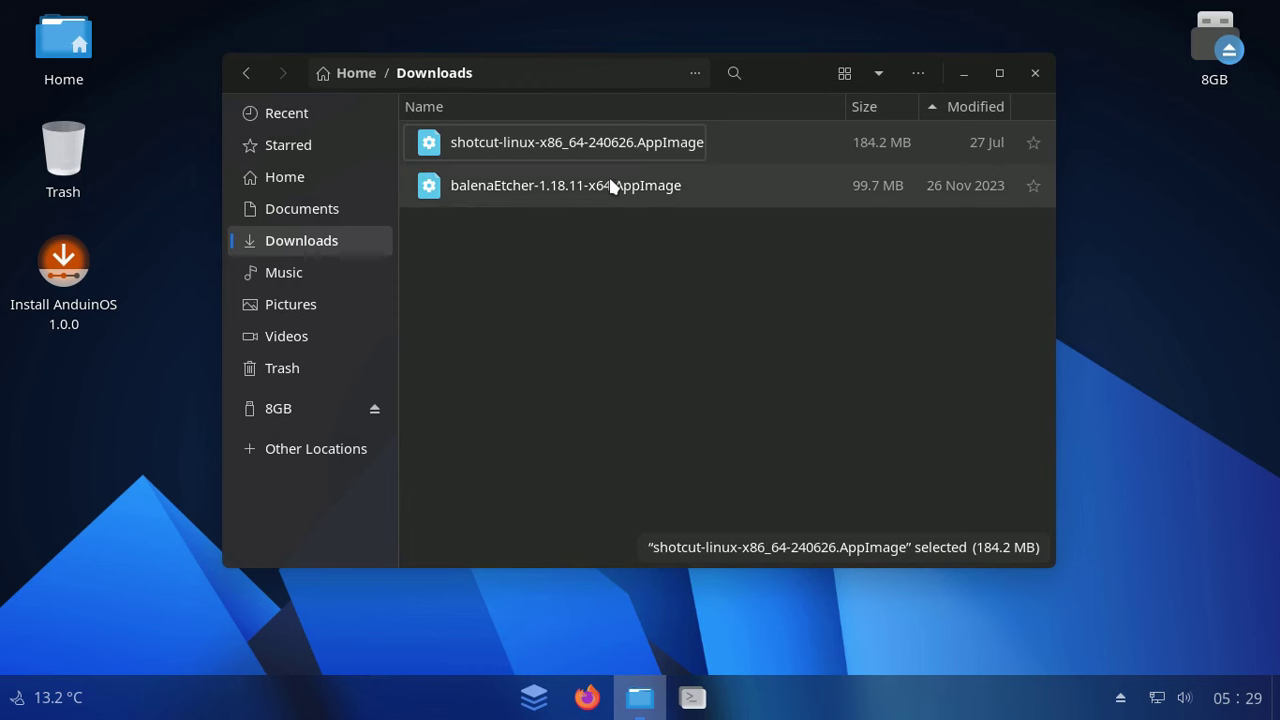
left_click(612, 186)
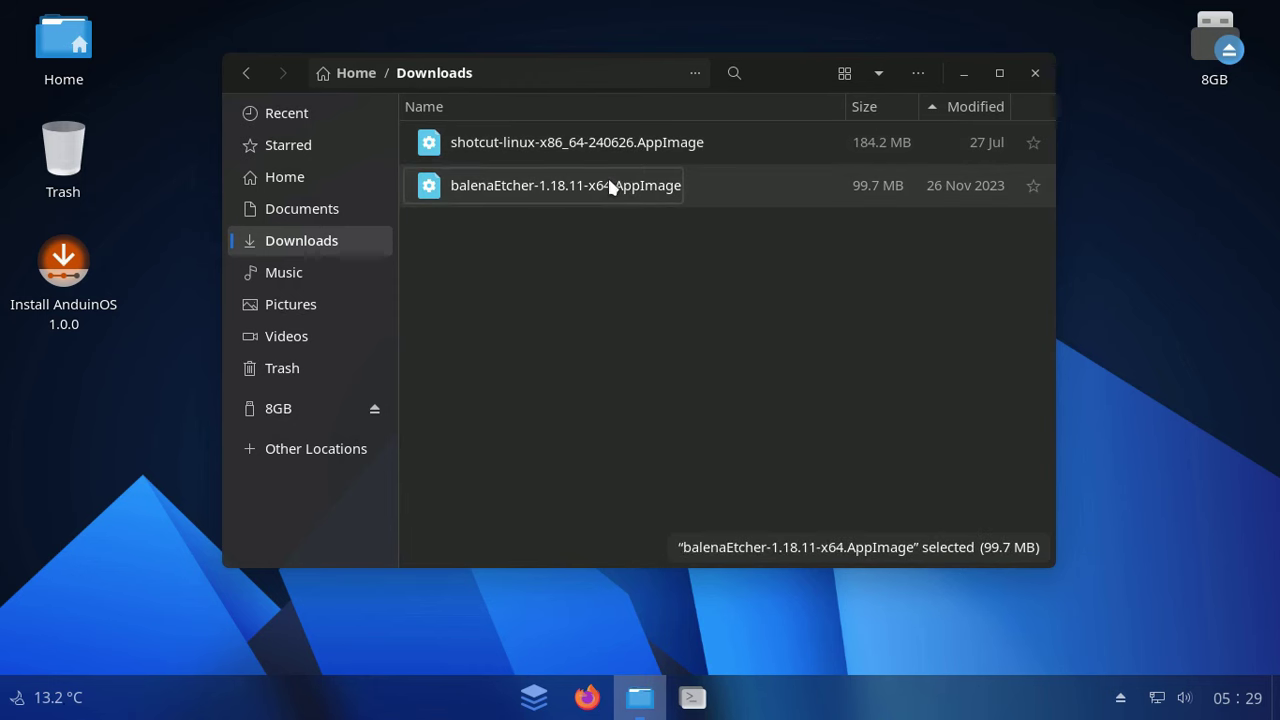
left_click(601, 146)
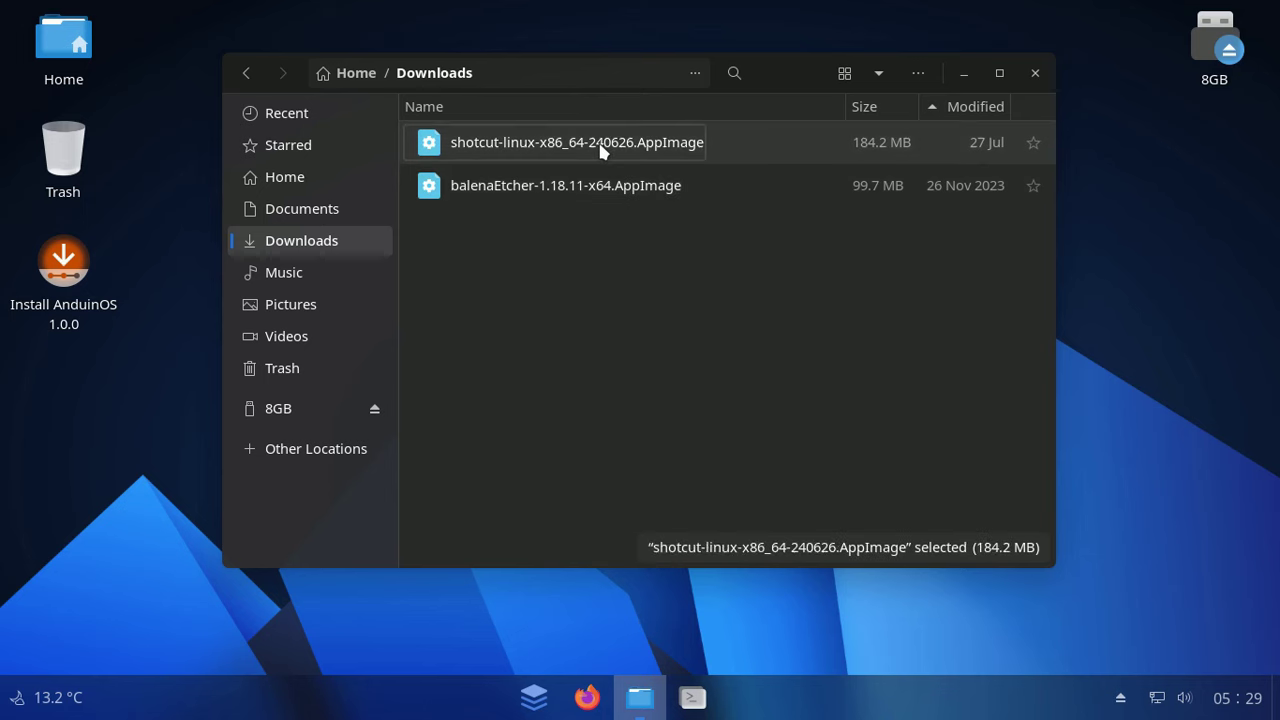
- Install the libfuse2 package with sudo apt install libfuse2 in a terminal, and close the terminal
left_click(692, 697)
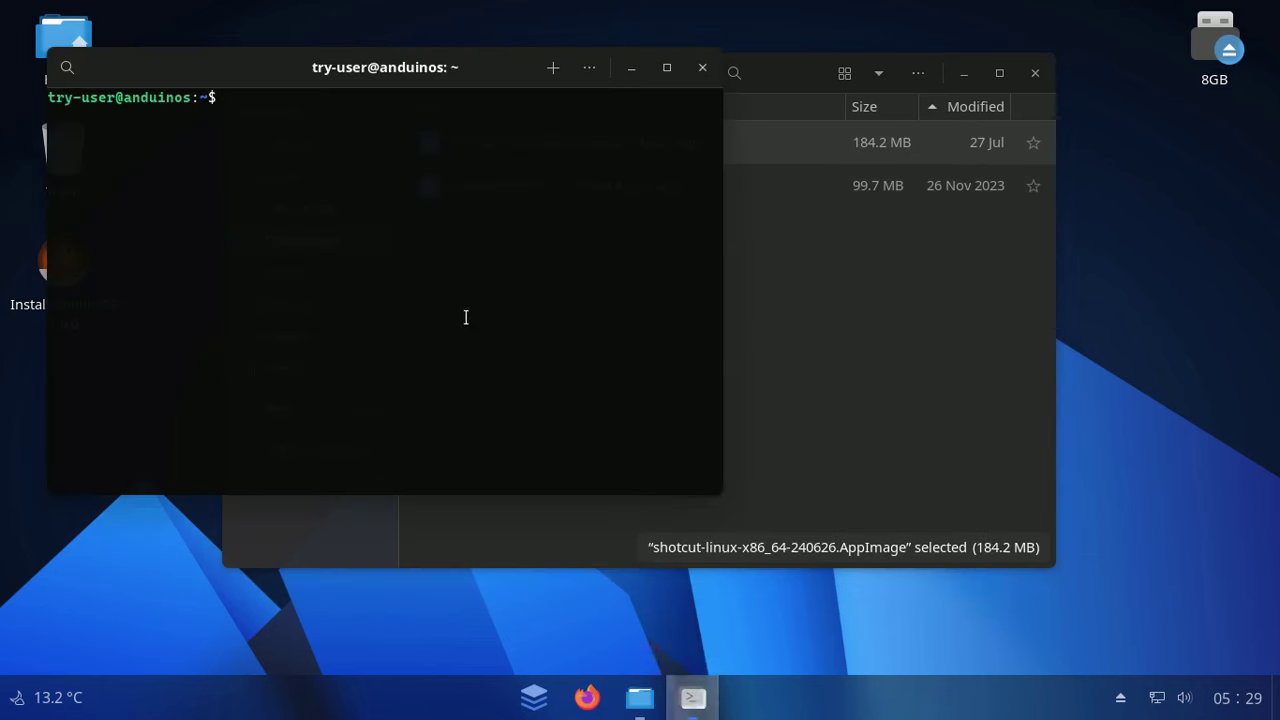
type("sudo")
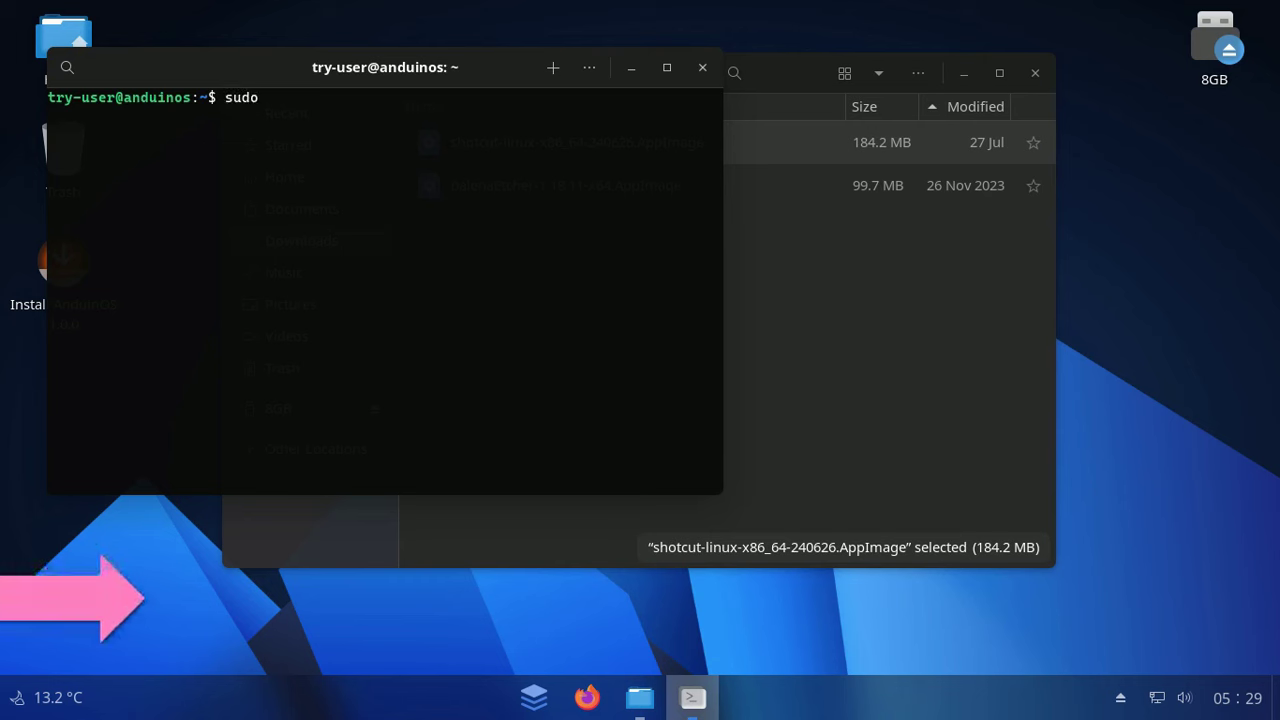
type(" apt ins")
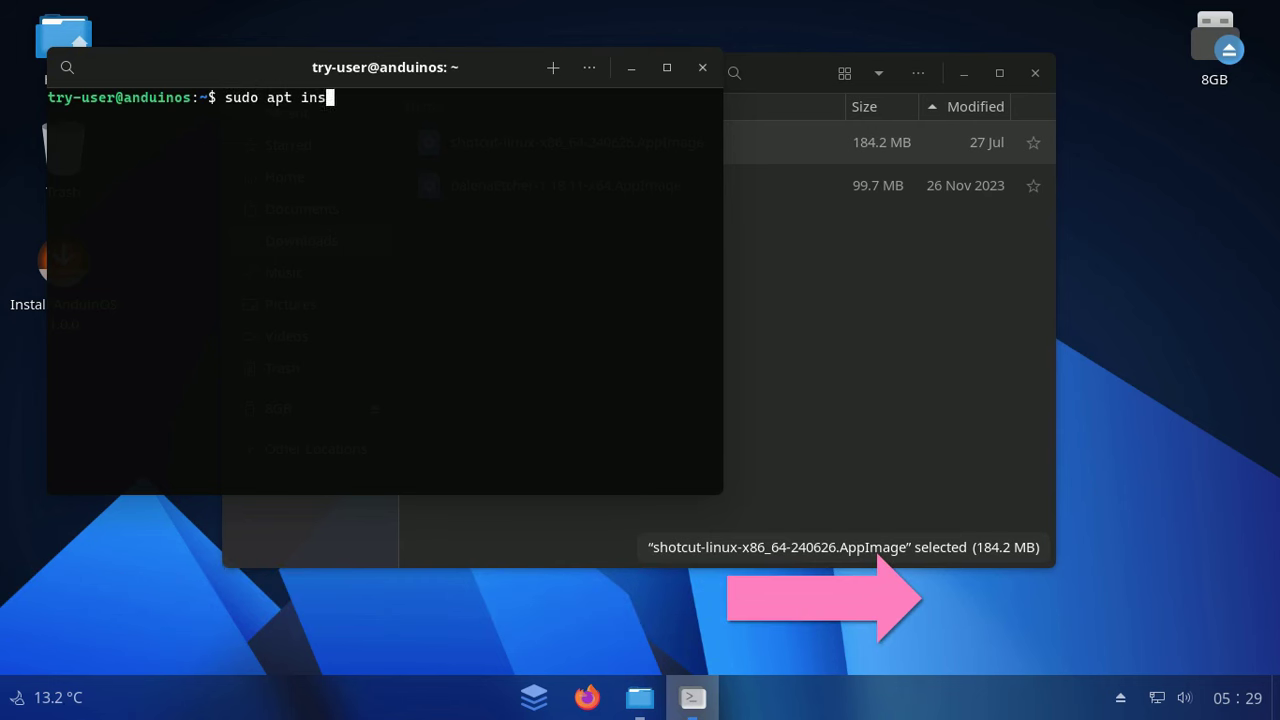
type("tall li")
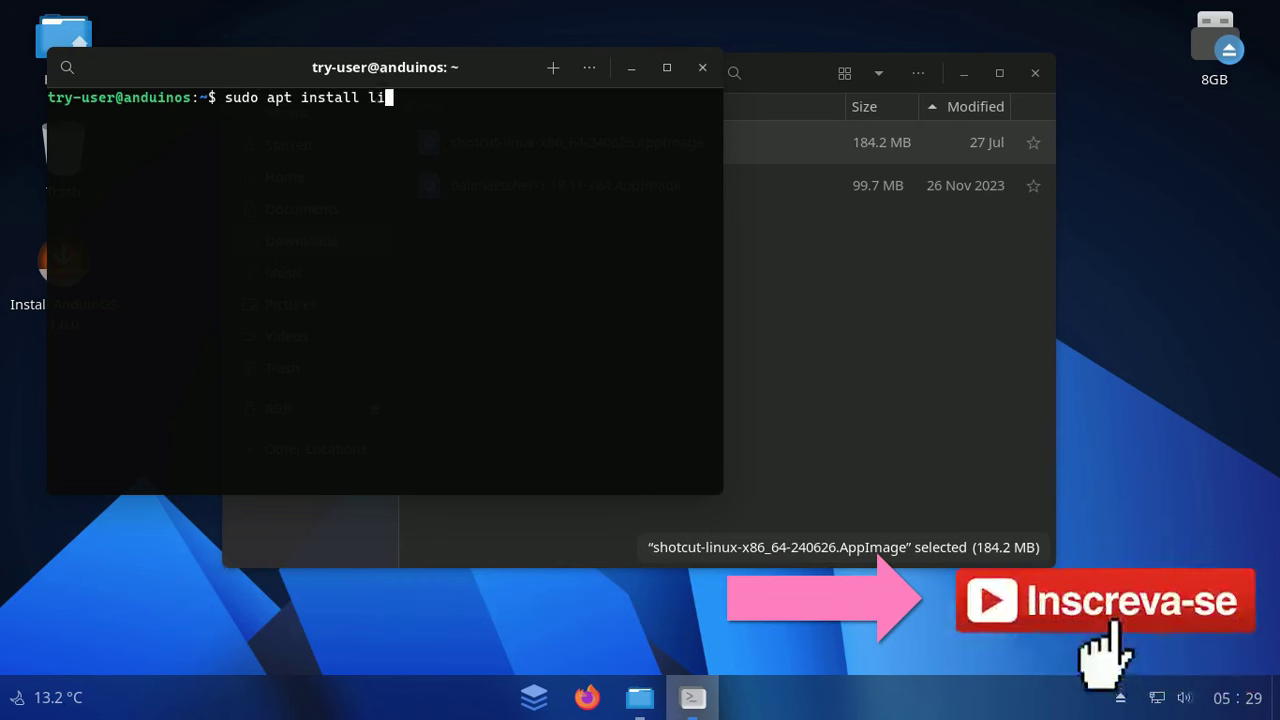
type("bfuse2")
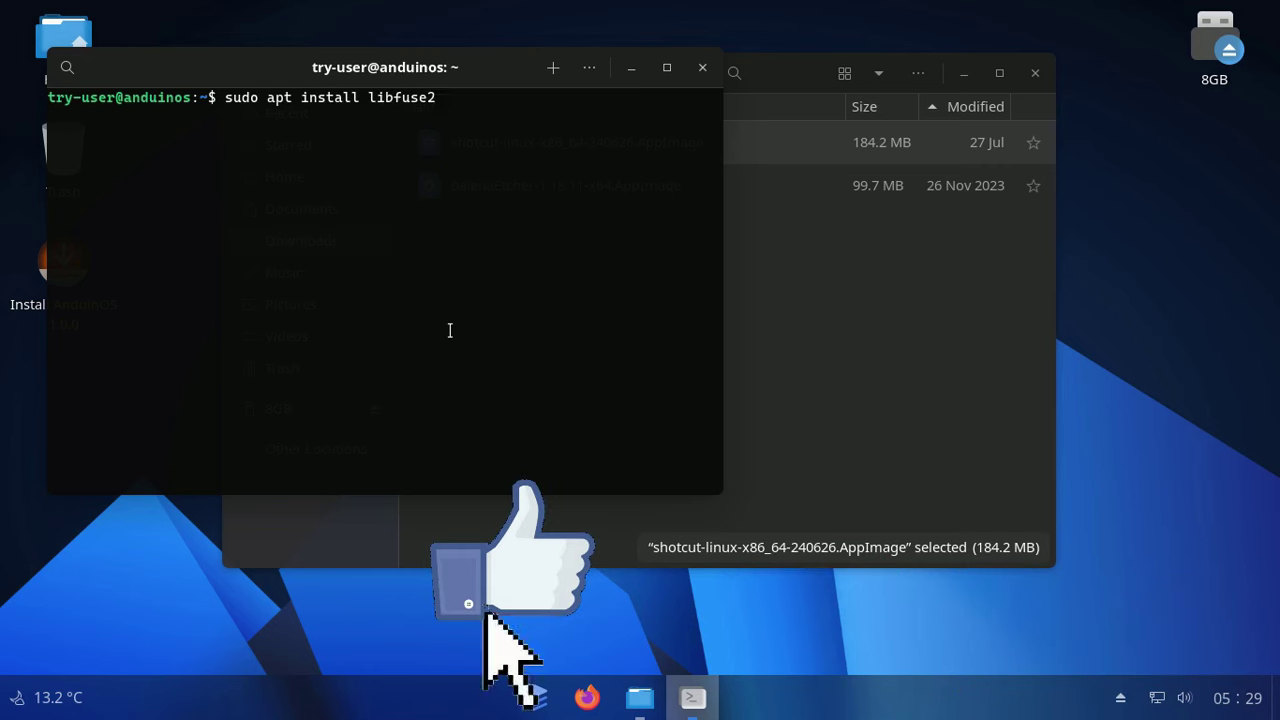
key("Return")
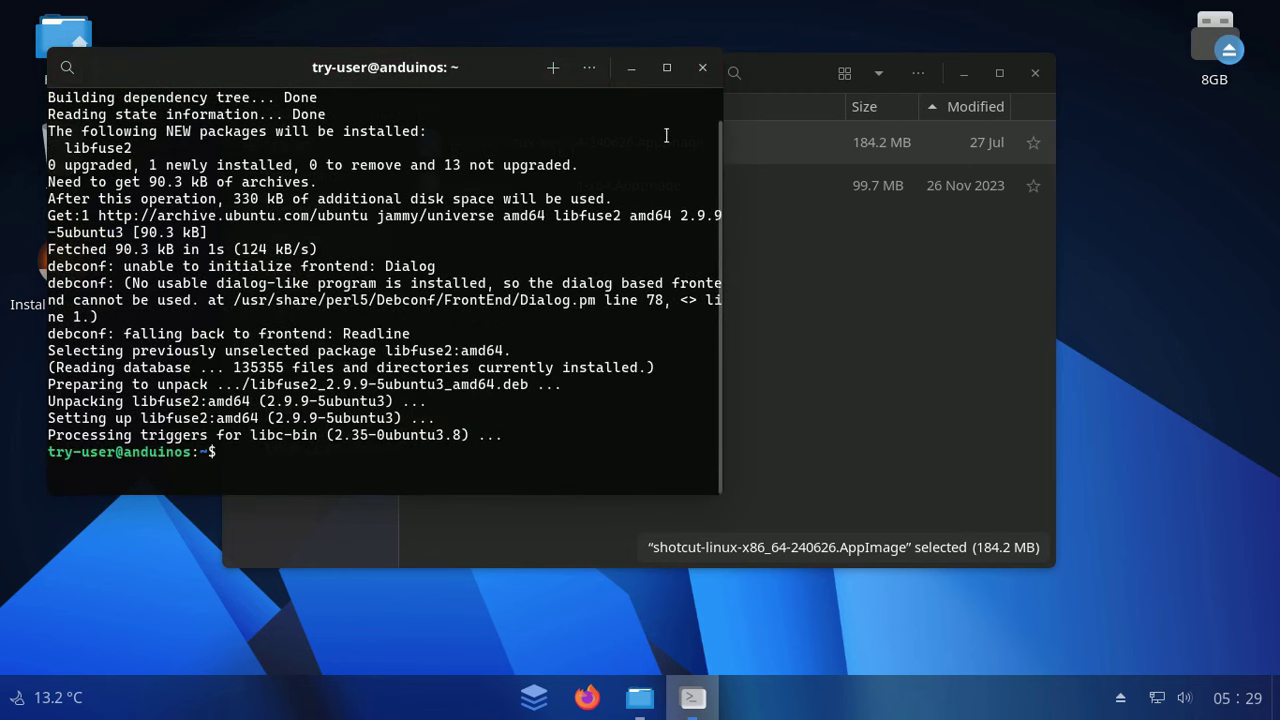
left_click(702, 67)
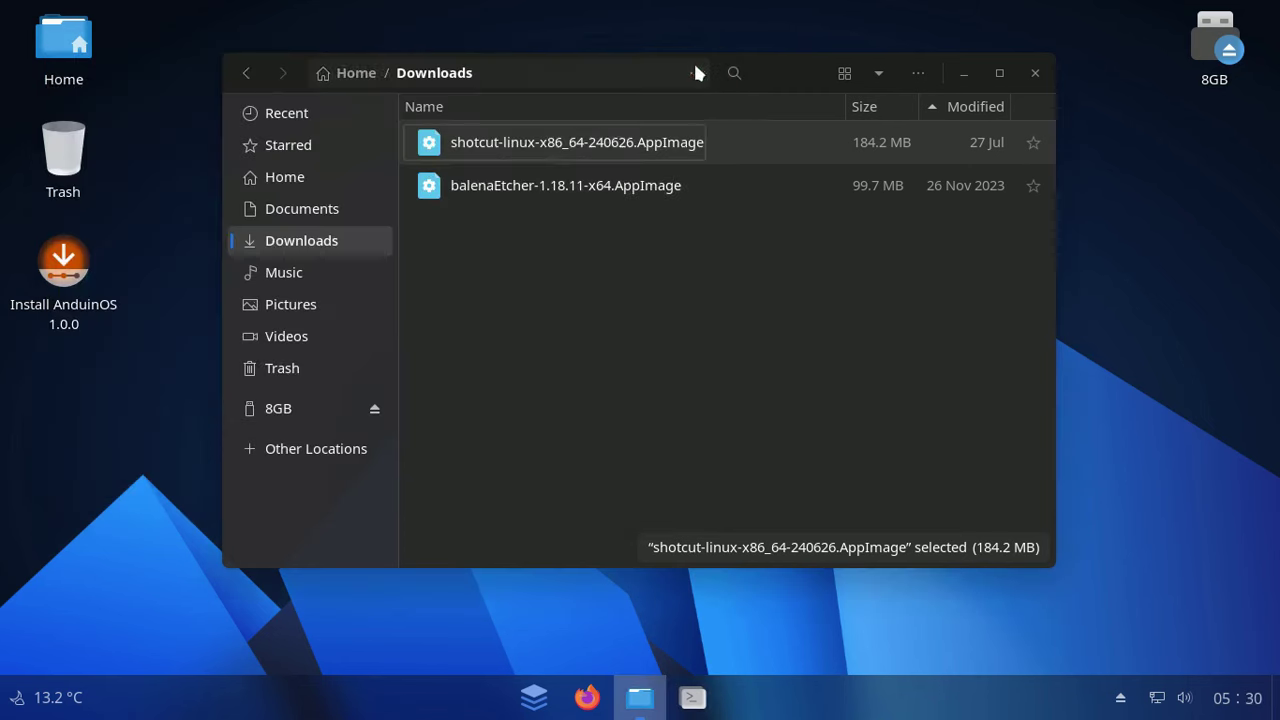
- Try to run the Shotcut AppImage, and run balenaEtcher-1.18.11-x64.AppImage and close its window
right_click(548, 144)
left_click(576, 157)
left_click(548, 182)
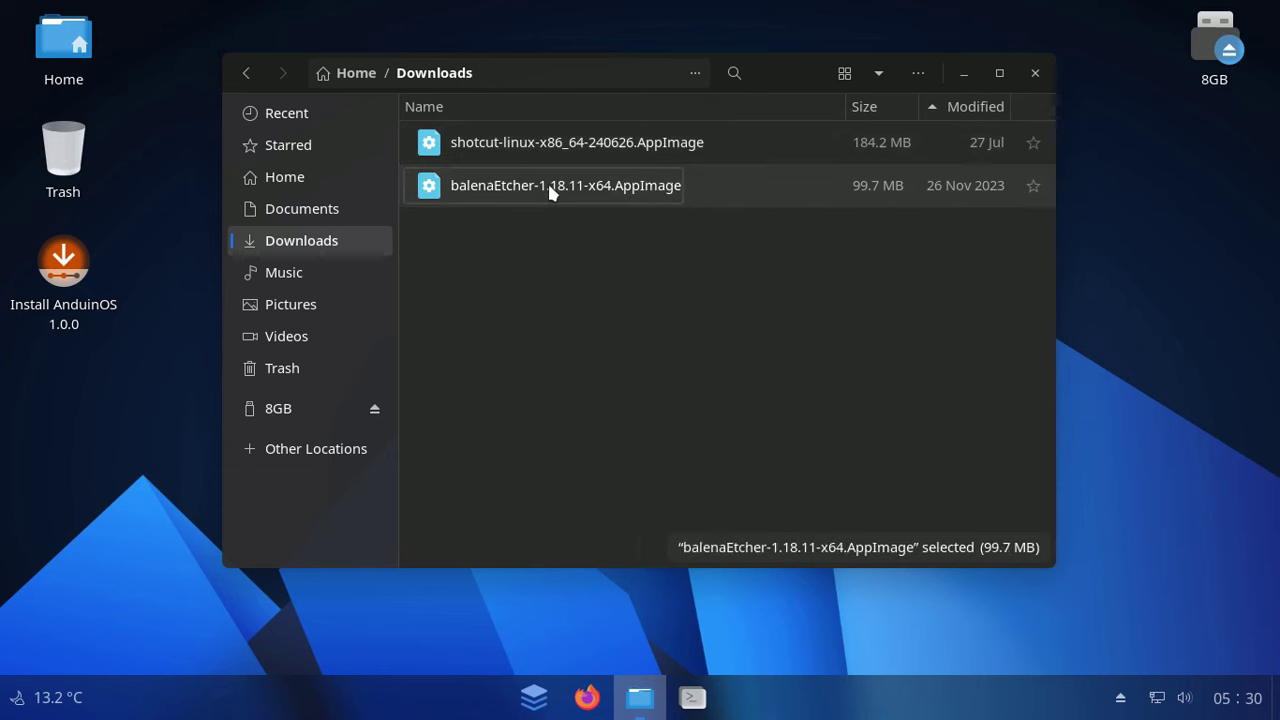
right_click(547, 181)
left_click(589, 203)
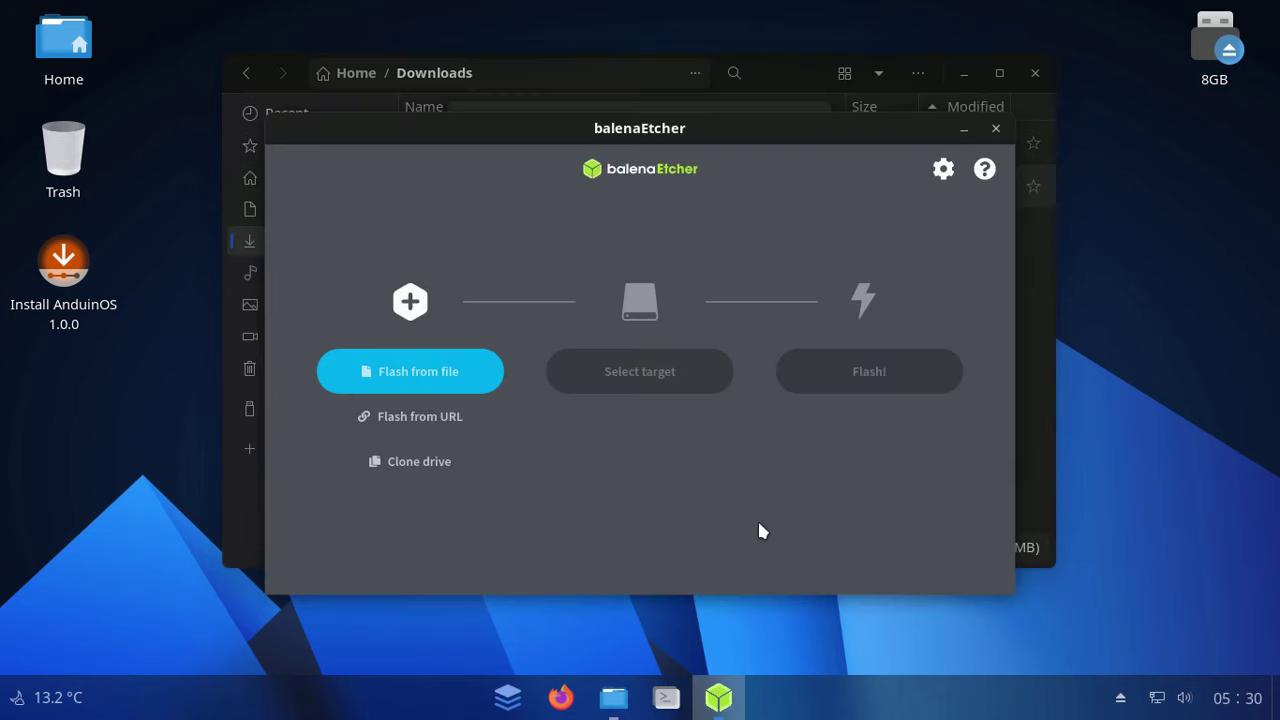
left_click(996, 130)
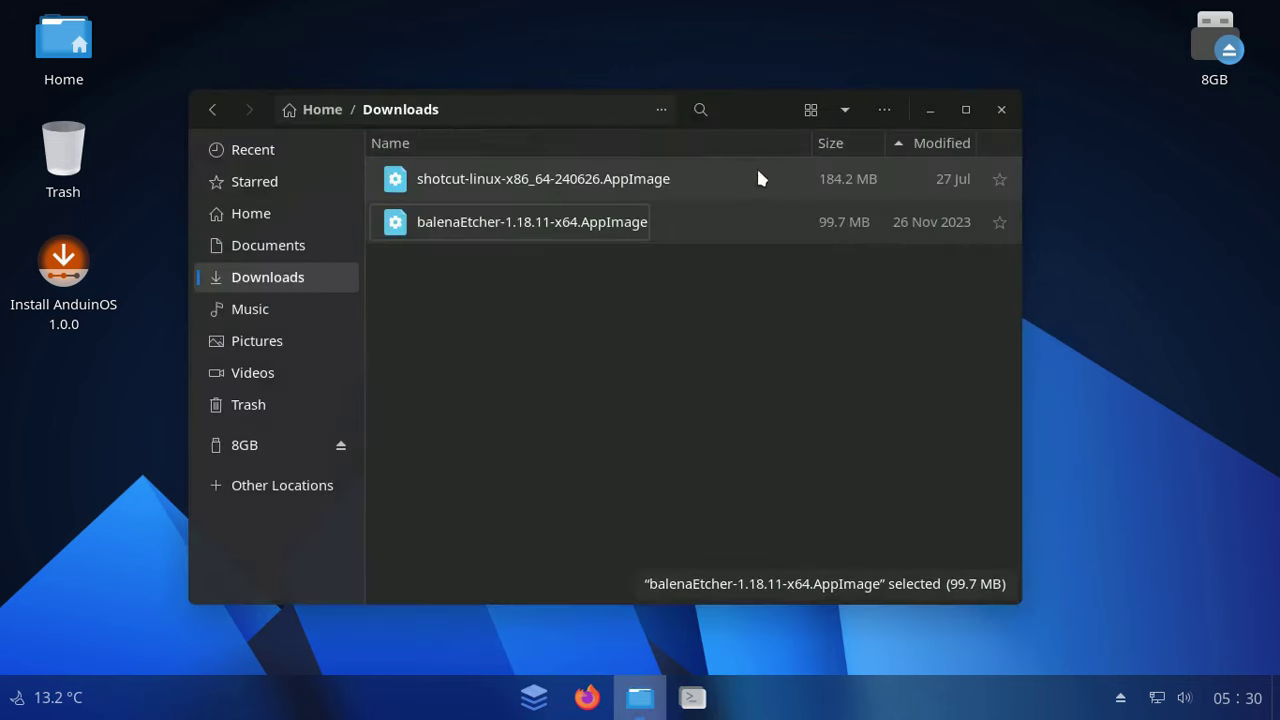
- Check the execute permission of shotcut-linux-x86_64-240626.AppImage and try to run the file again
left_click(547, 186)
right_click(547, 186)
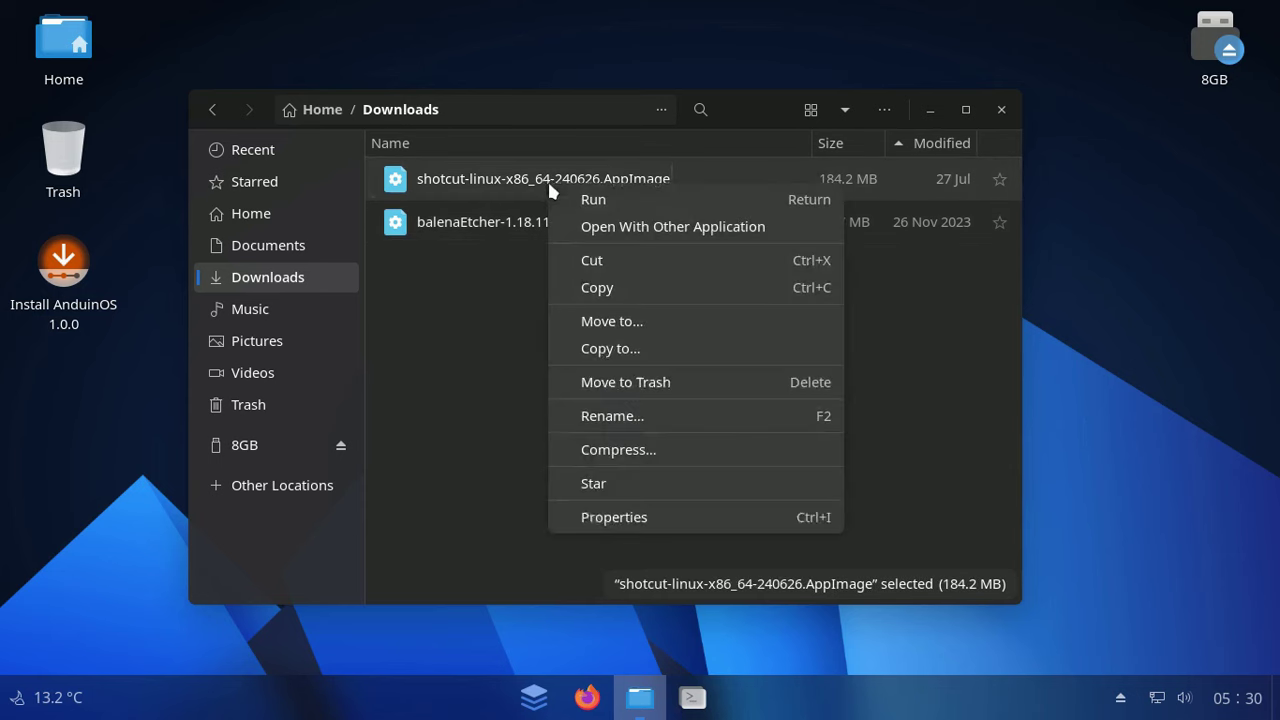
left_click(636, 538)
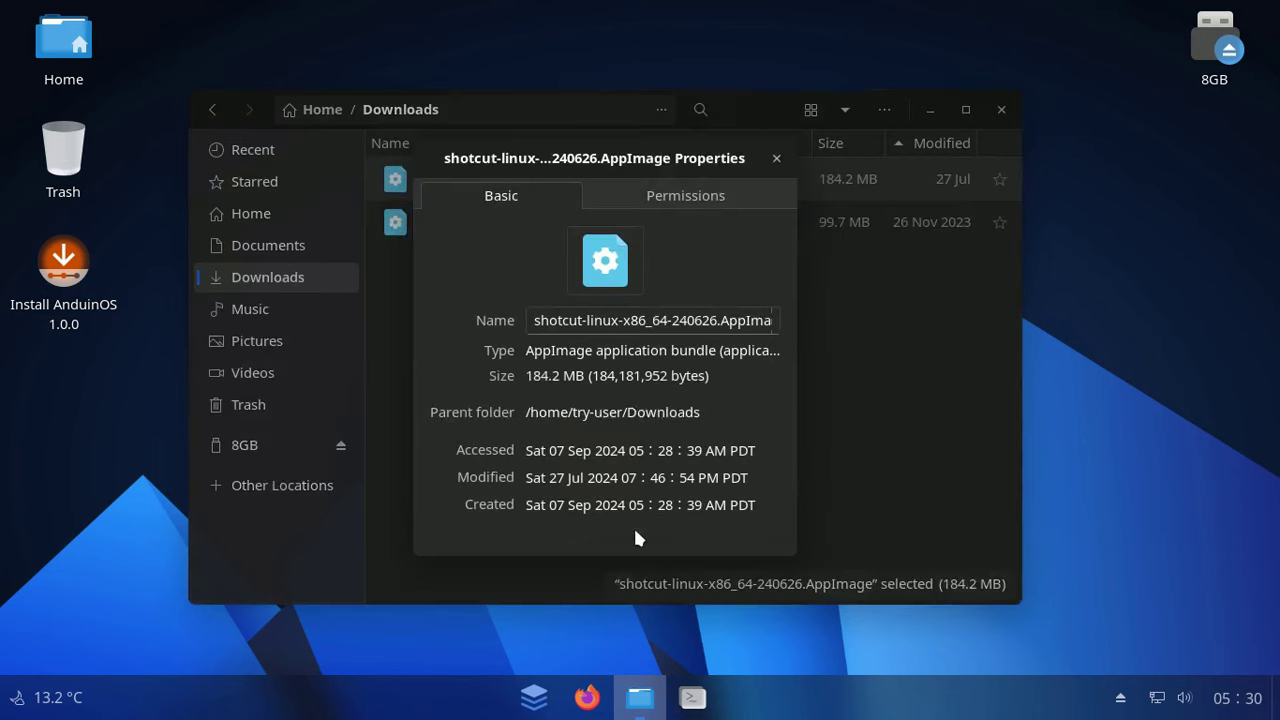
left_click(688, 196)
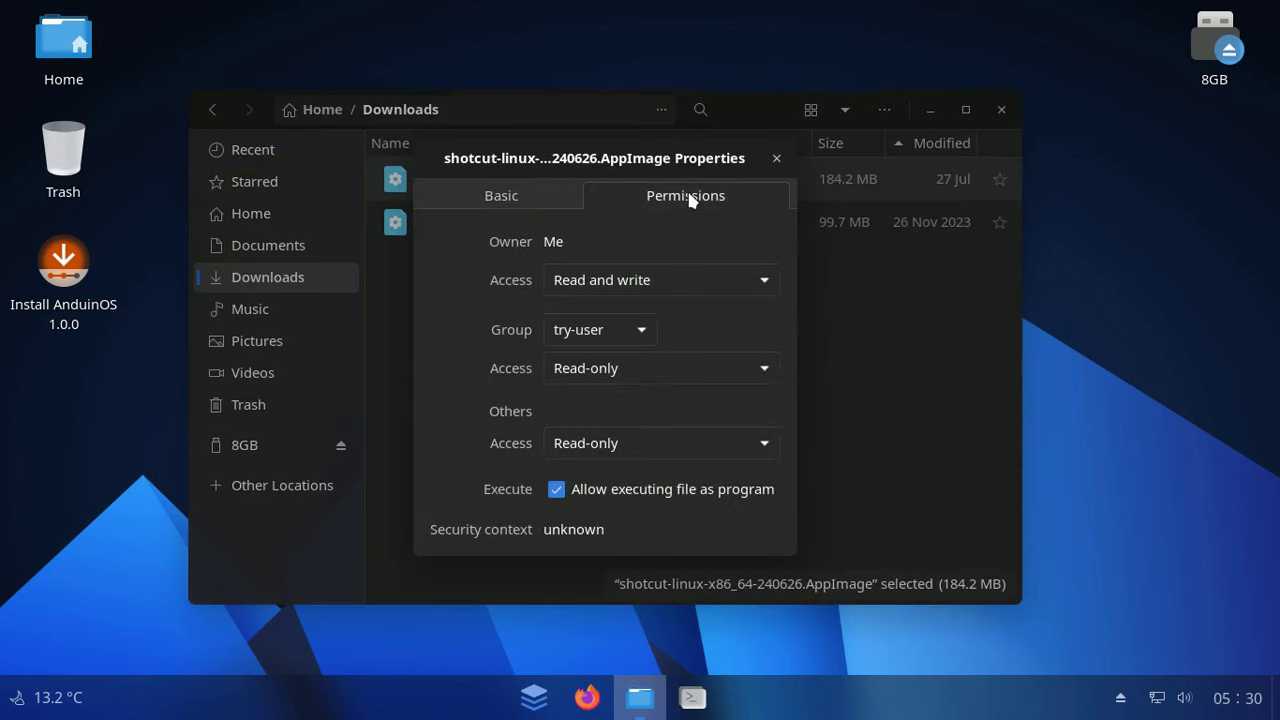
left_click(776, 159)
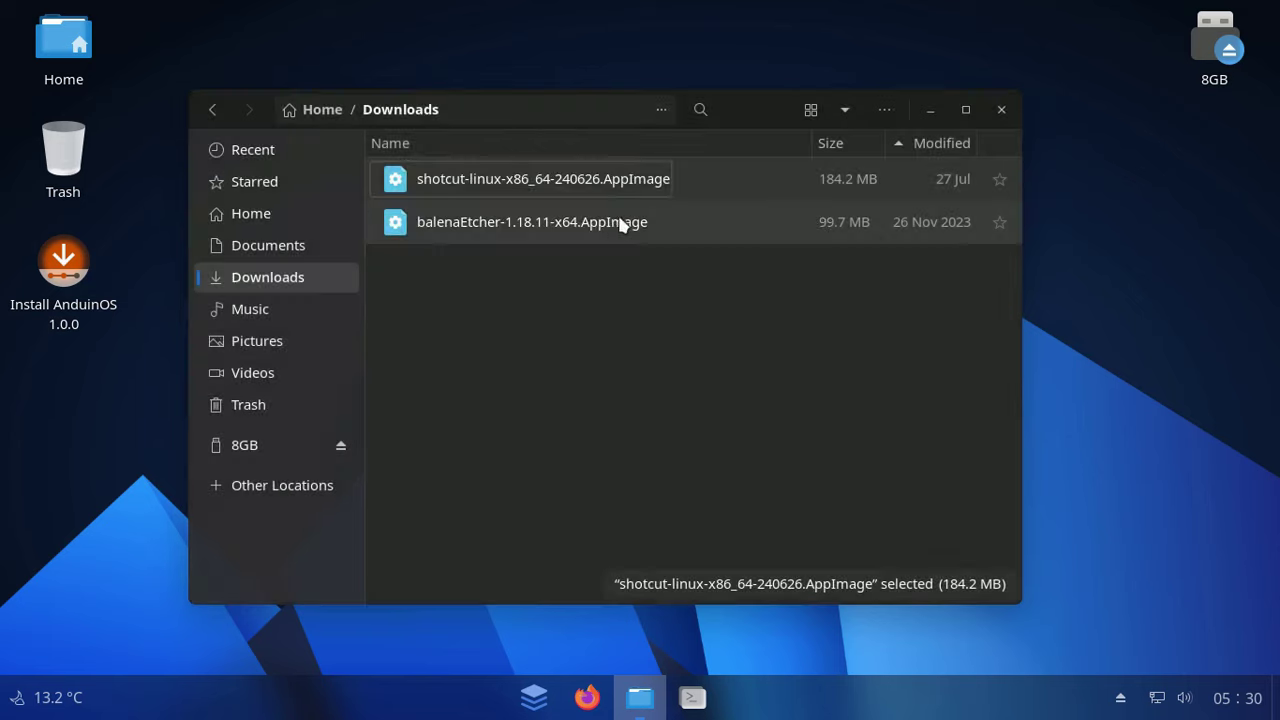
right_click(491, 182)
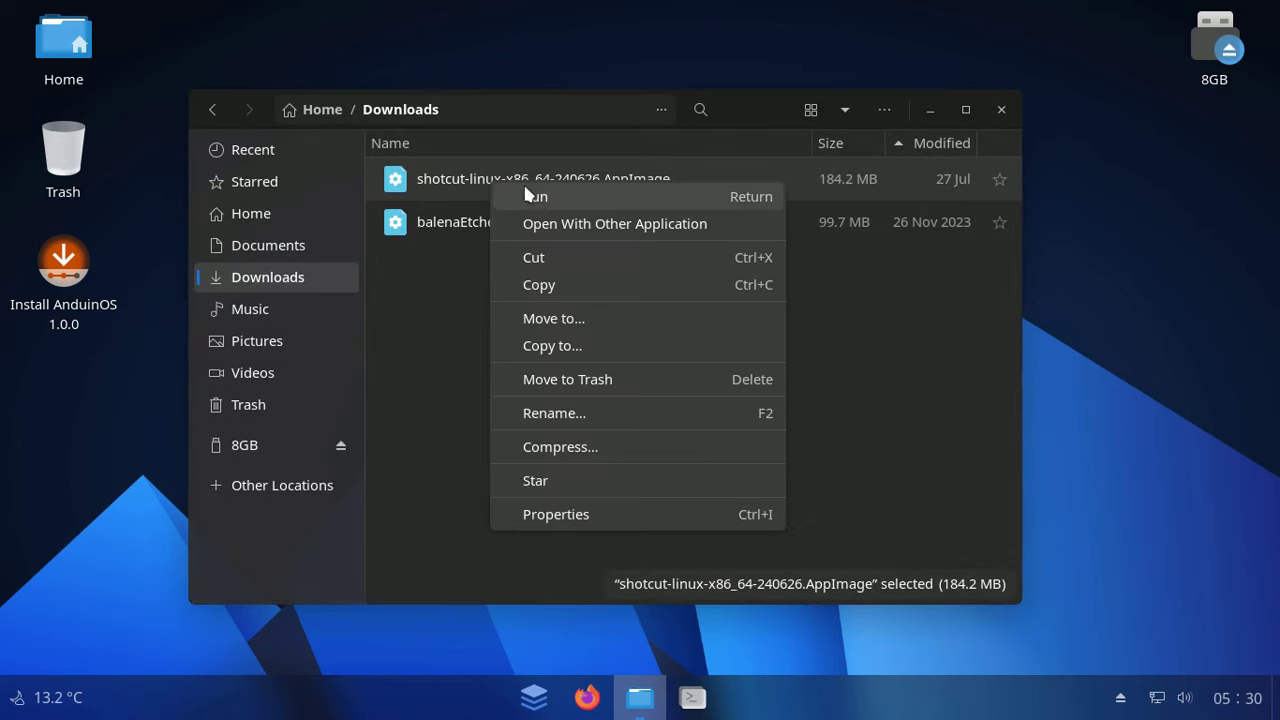
left_click(537, 198)
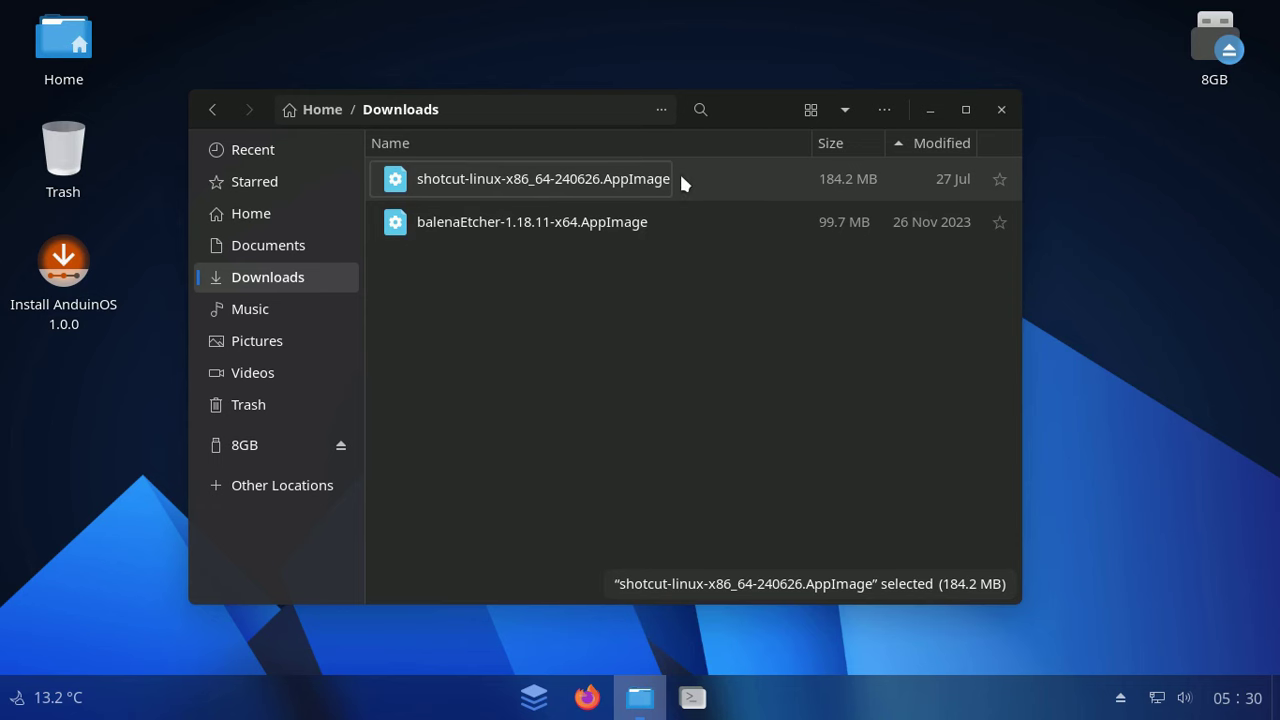
- Play the Apowersoft mp4 from the _Testes-Som-Appimage folder on the 8GB drive in Videos, and close the player and file manager
left_click(282, 445)
double_click(566, 224)
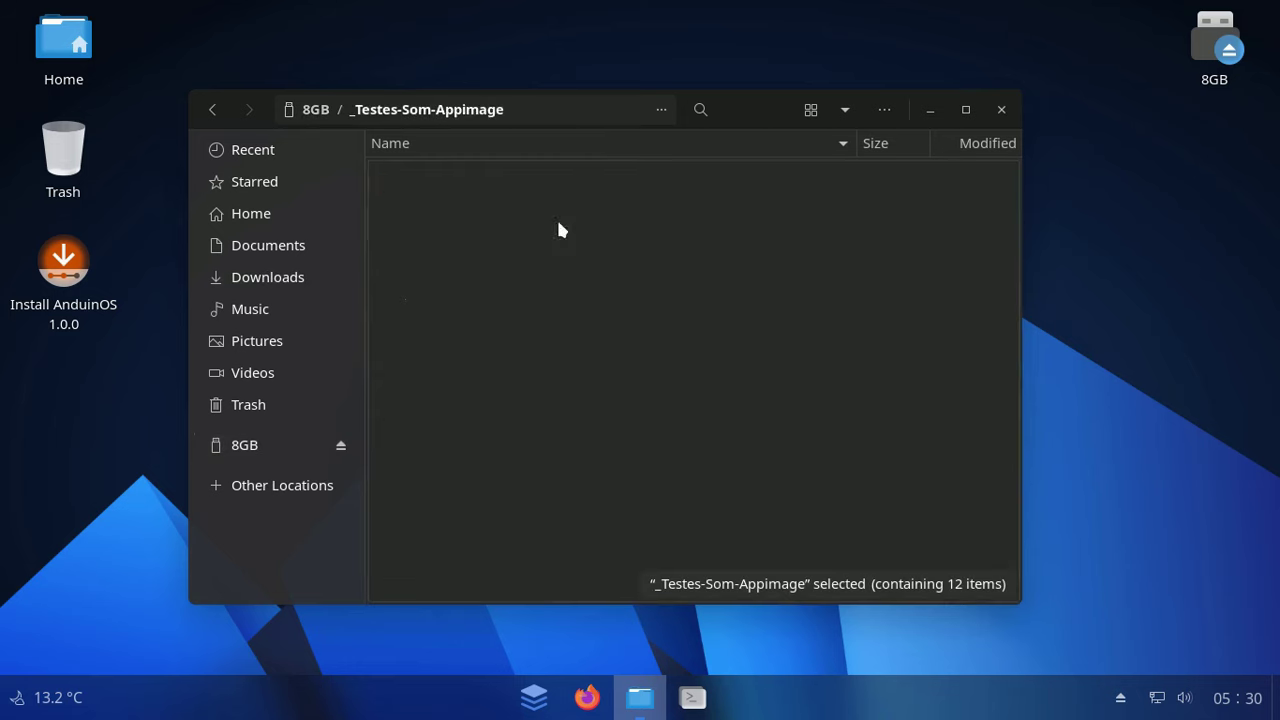
right_click(560, 228)
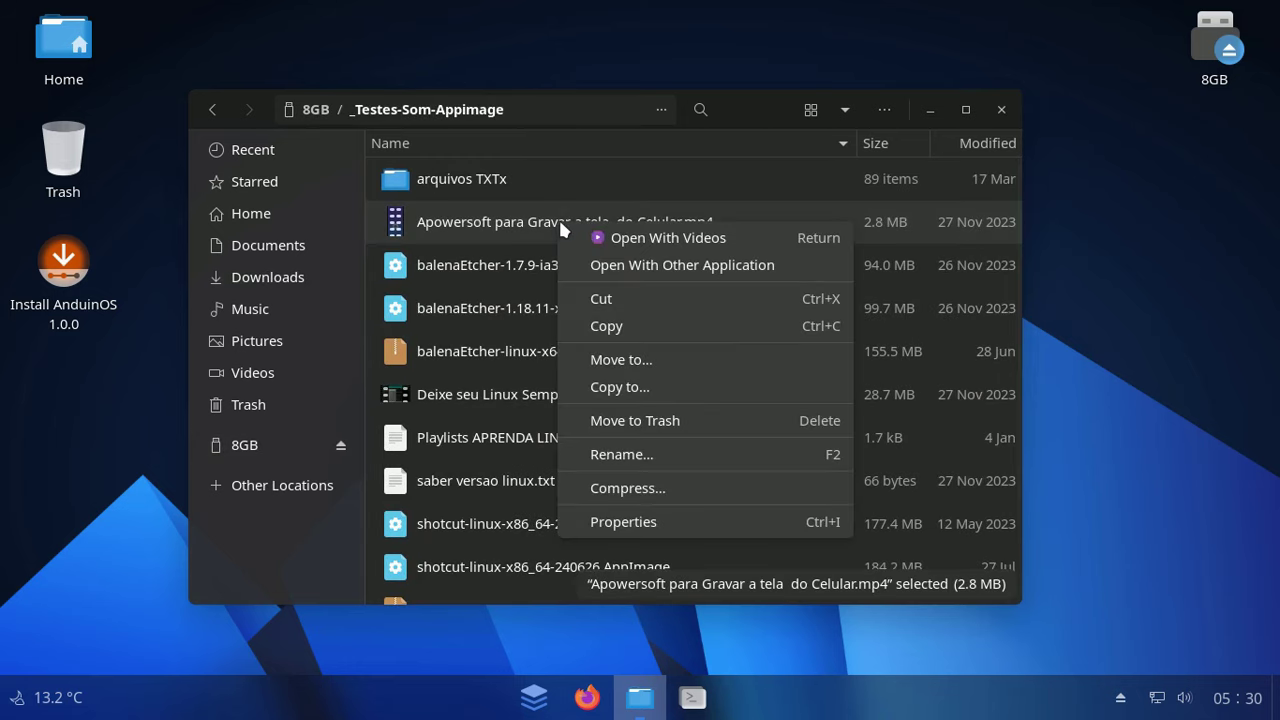
left_click(676, 238)
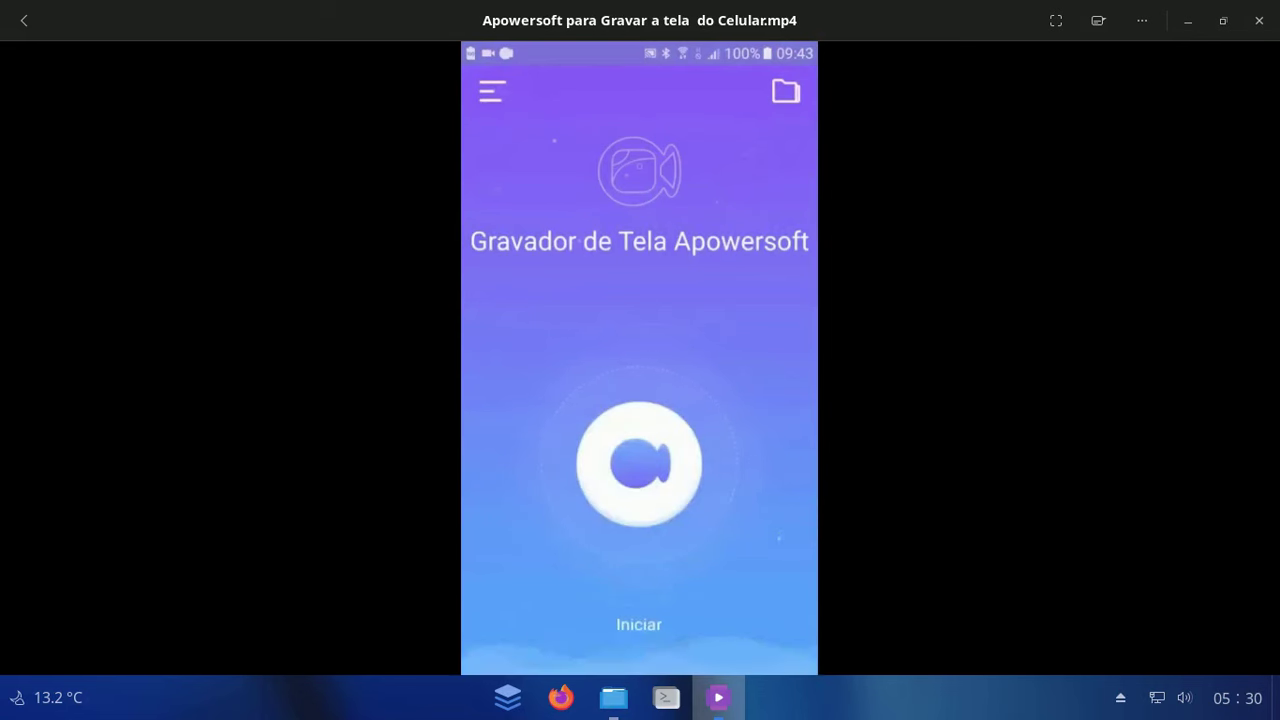
left_click(1258, 21)
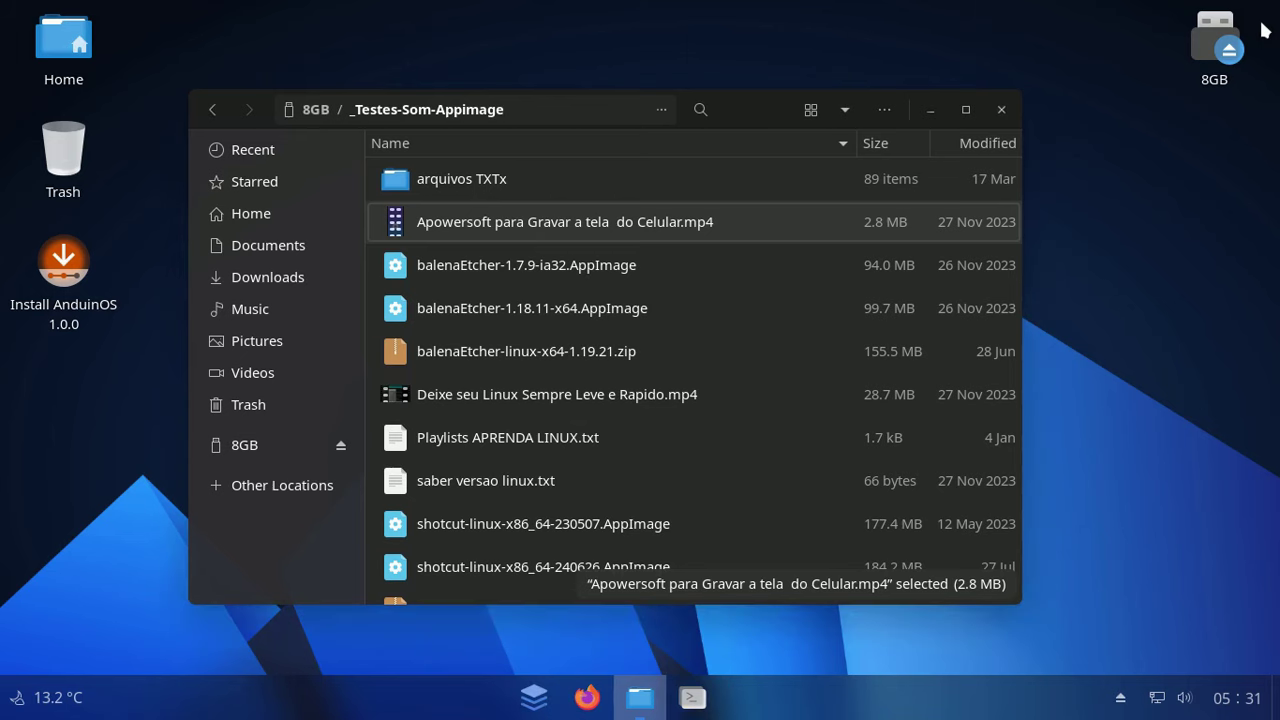
left_click(1000, 108)
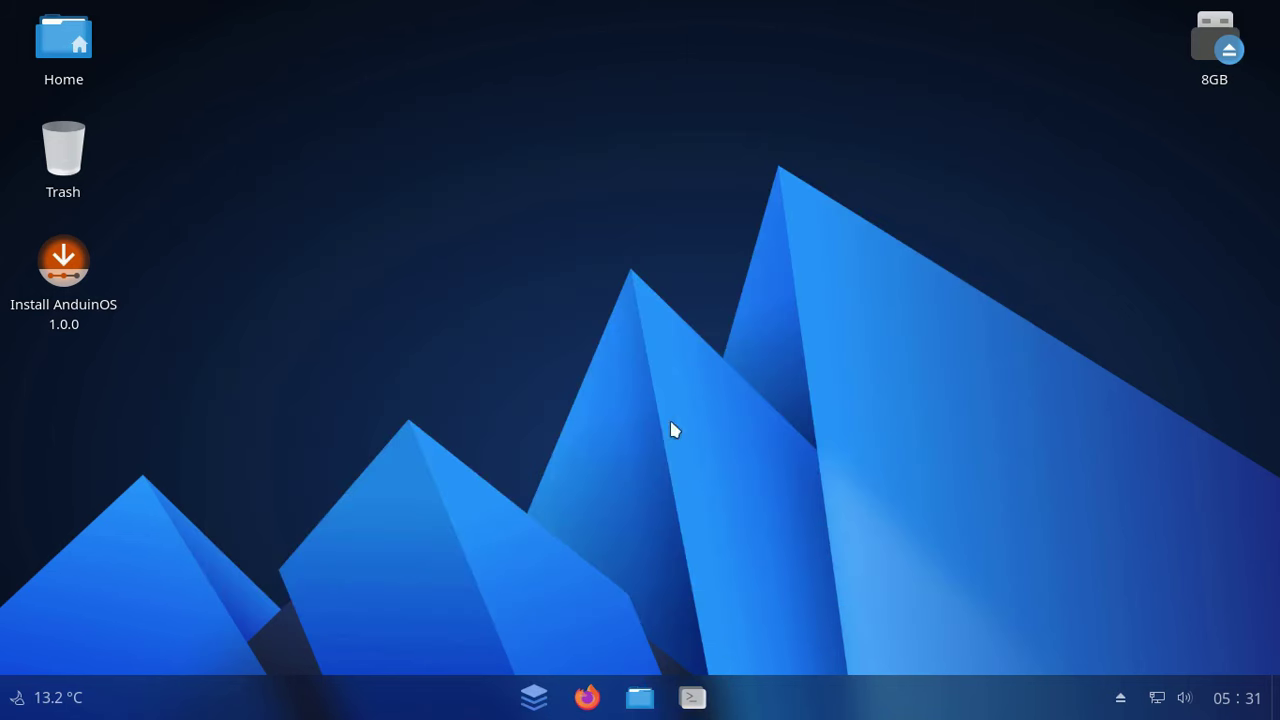
- Open YouTube in Firefox, play a video from Shorts, and close the browser
left_click(587, 697)
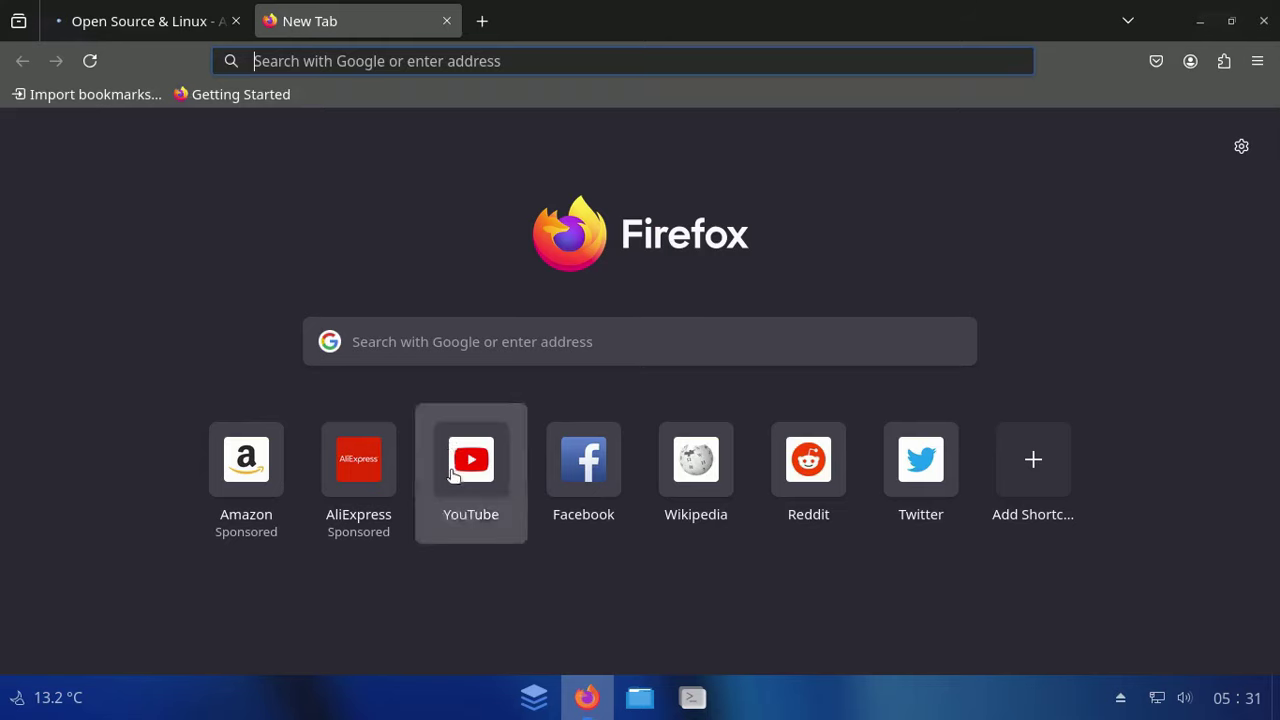
left_click(453, 490)
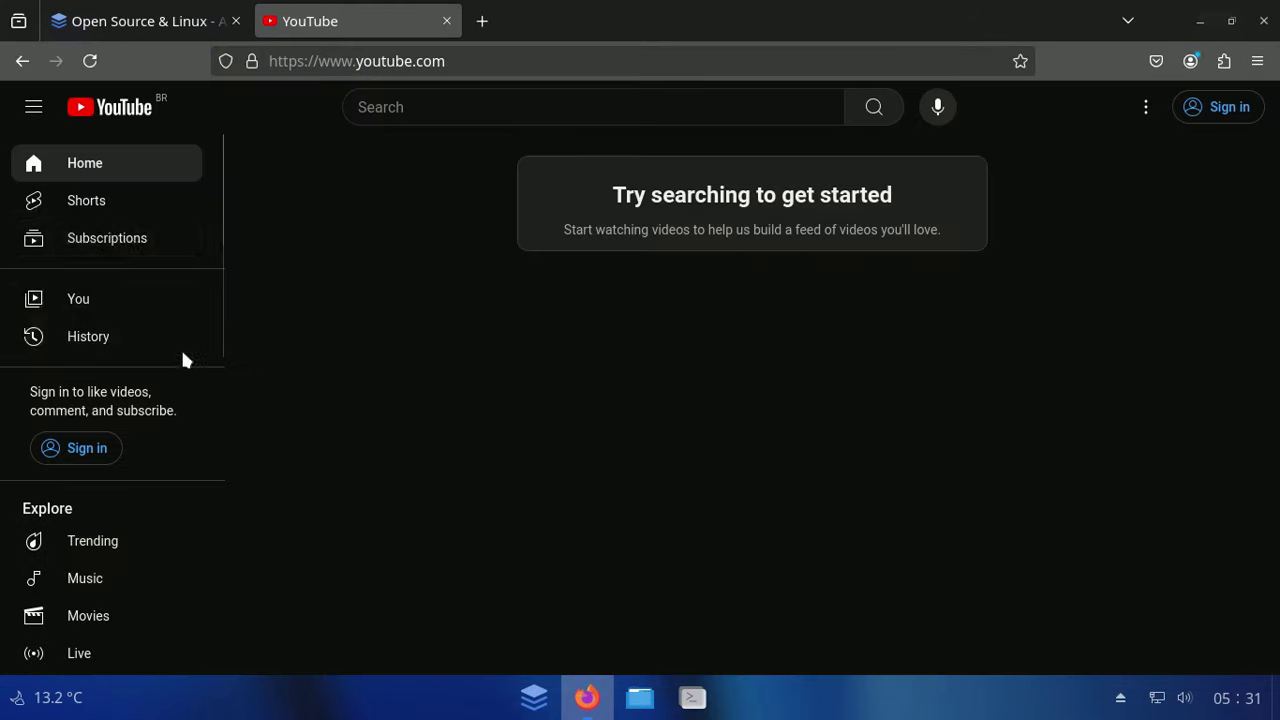
left_click(90, 203)
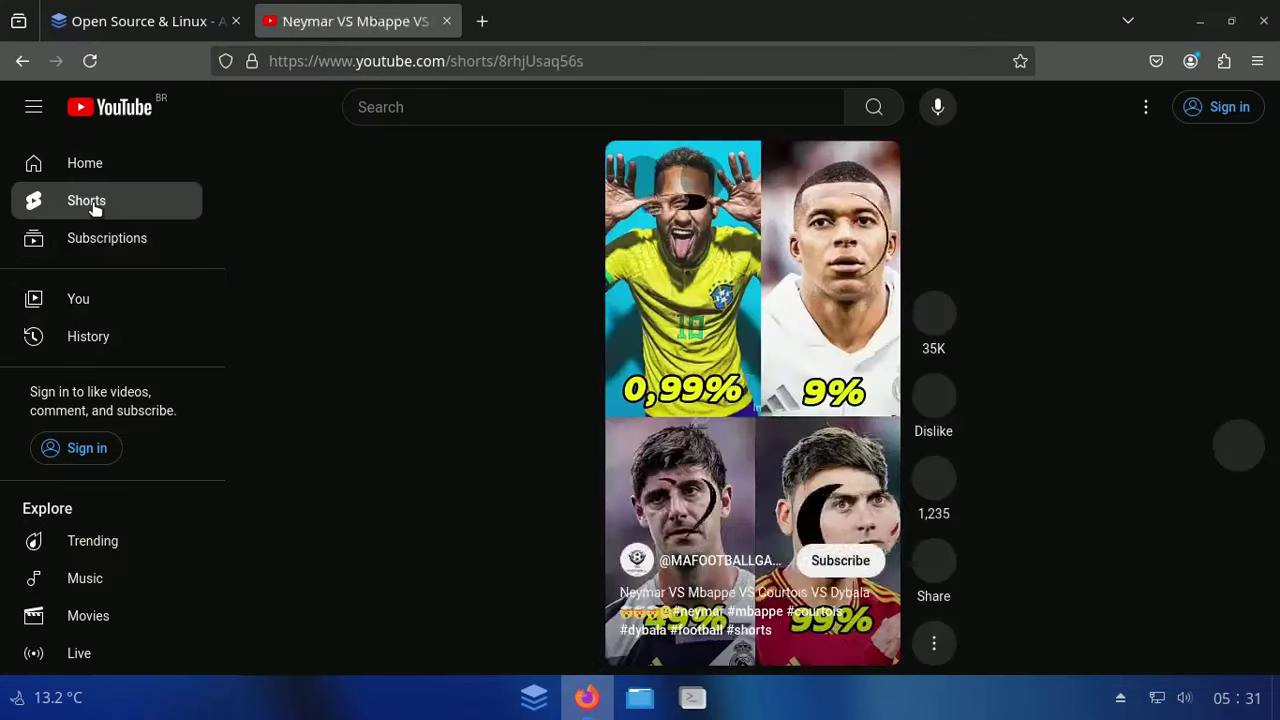
left_click(1264, 30)
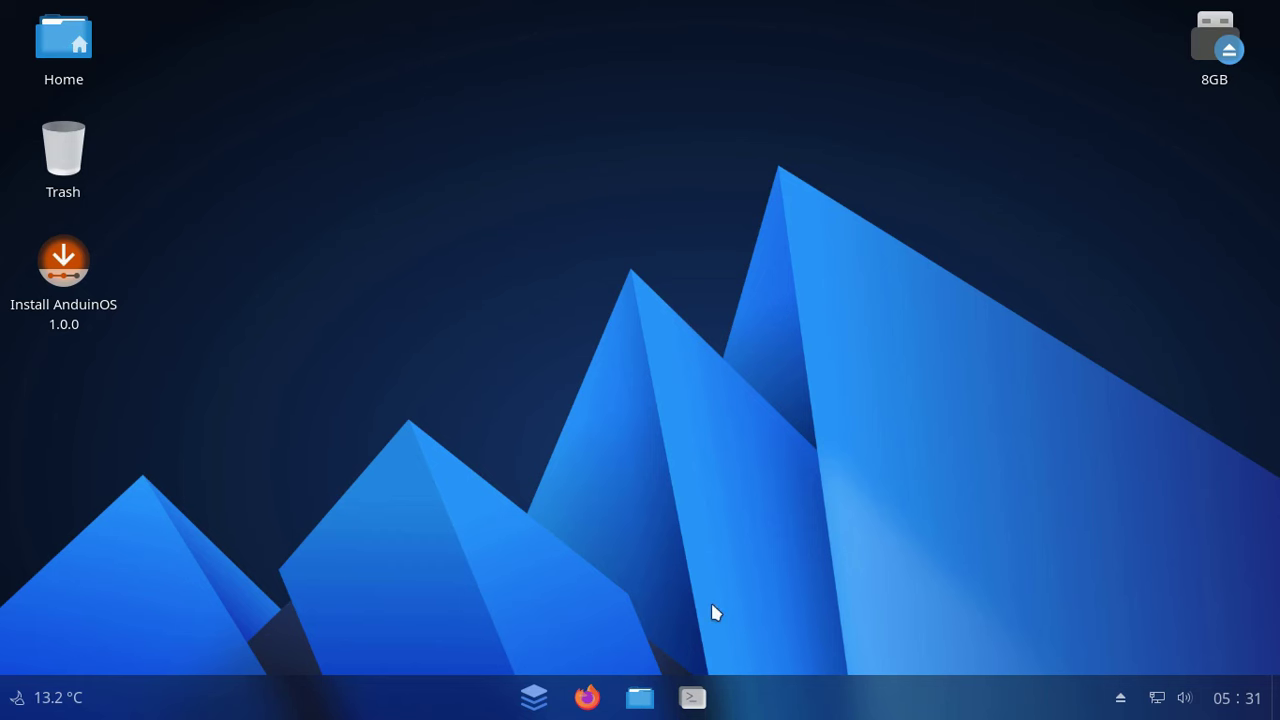
- Look through the full alphabetical list of installed applications down to the last entry
left_click(530, 700)
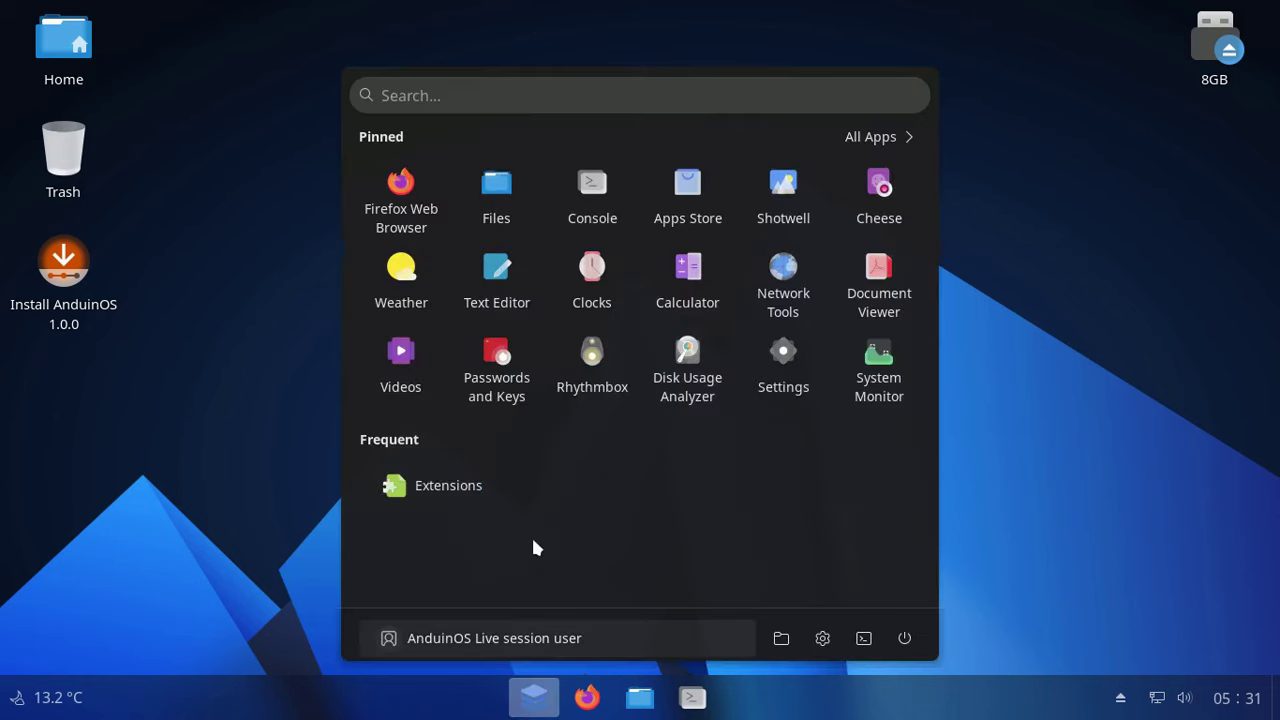
left_click(863, 135)
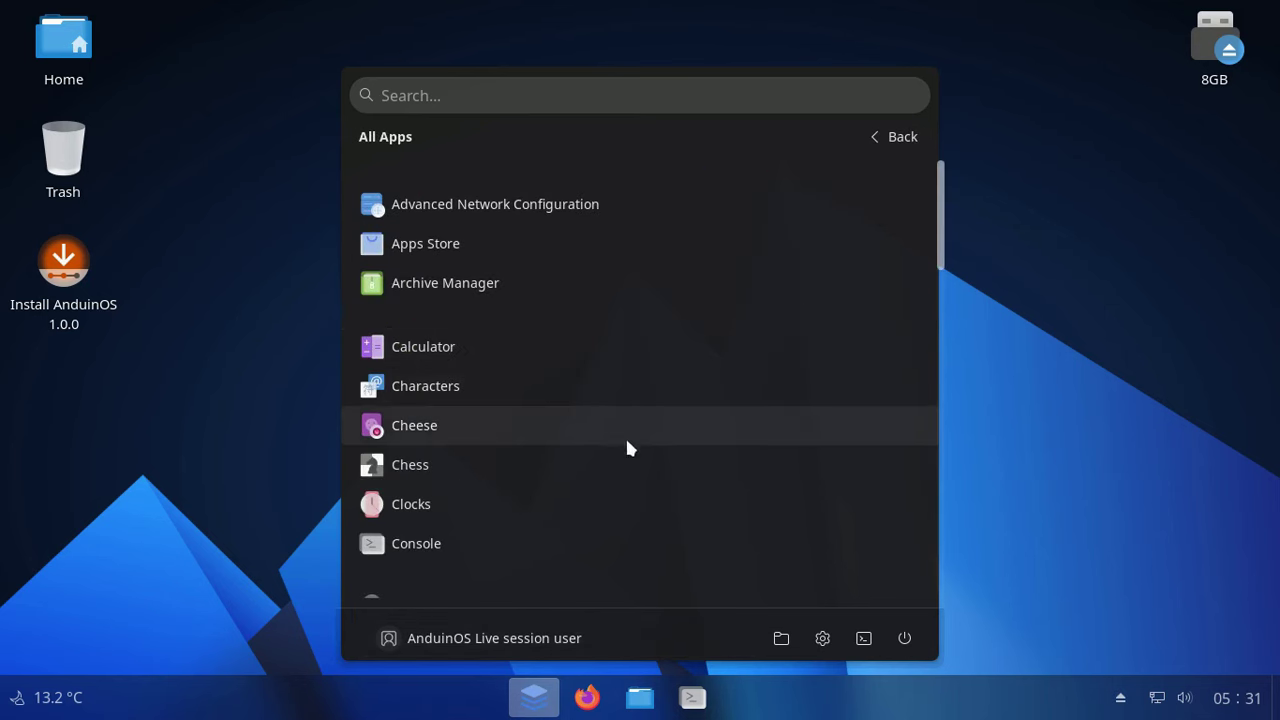
scroll(620, 470, "down", 2)
scroll(618, 540, "down", 15)
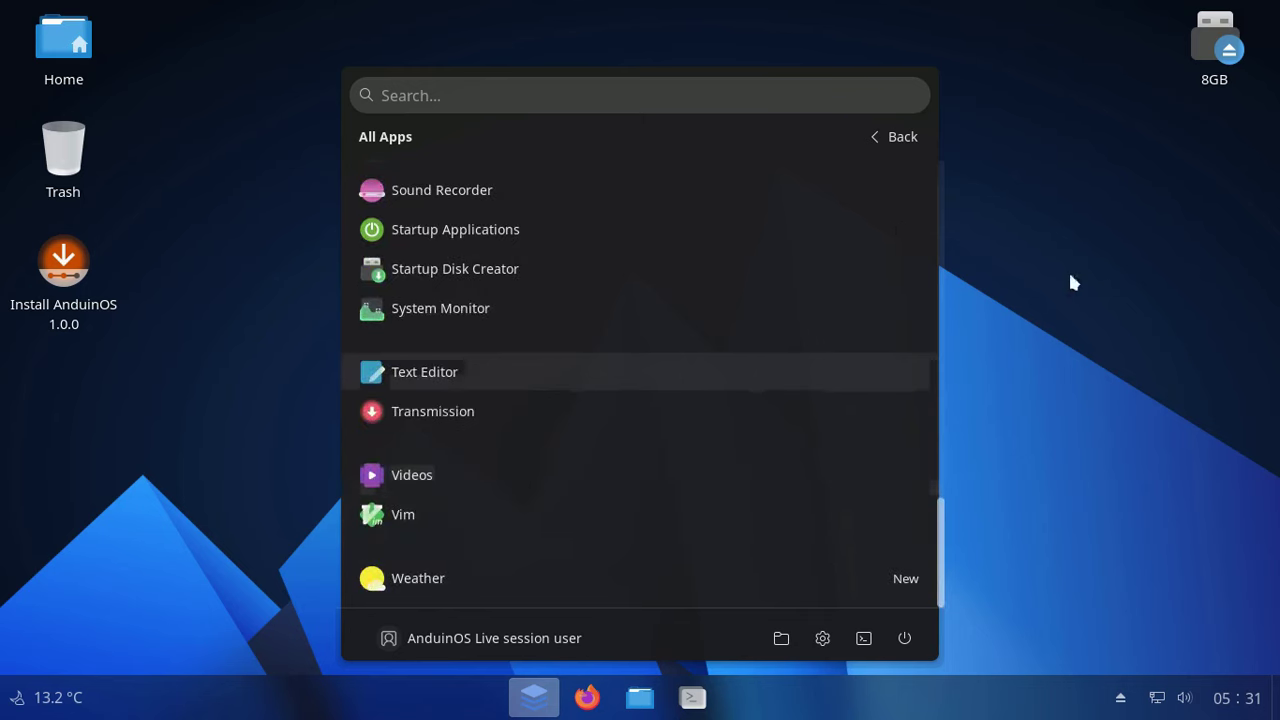
- Search the installed applications for "soft" and open the Apps Store
left_click(508, 94)
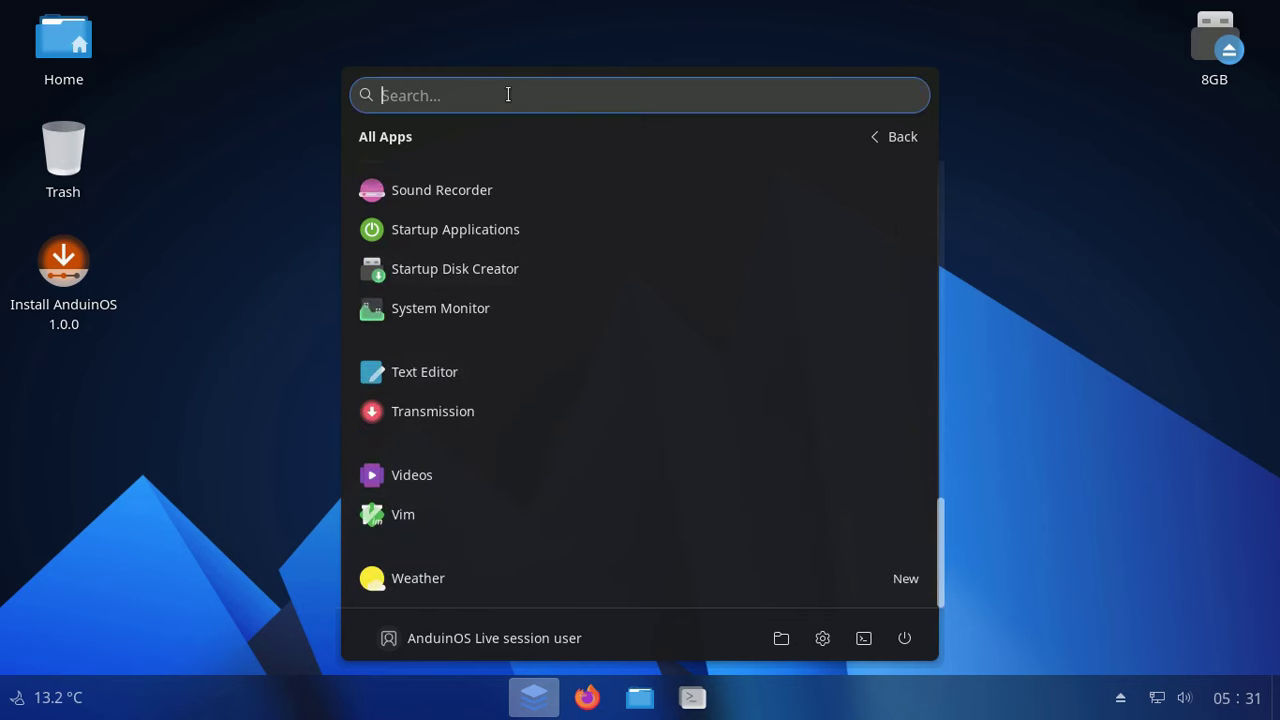
type("soft")
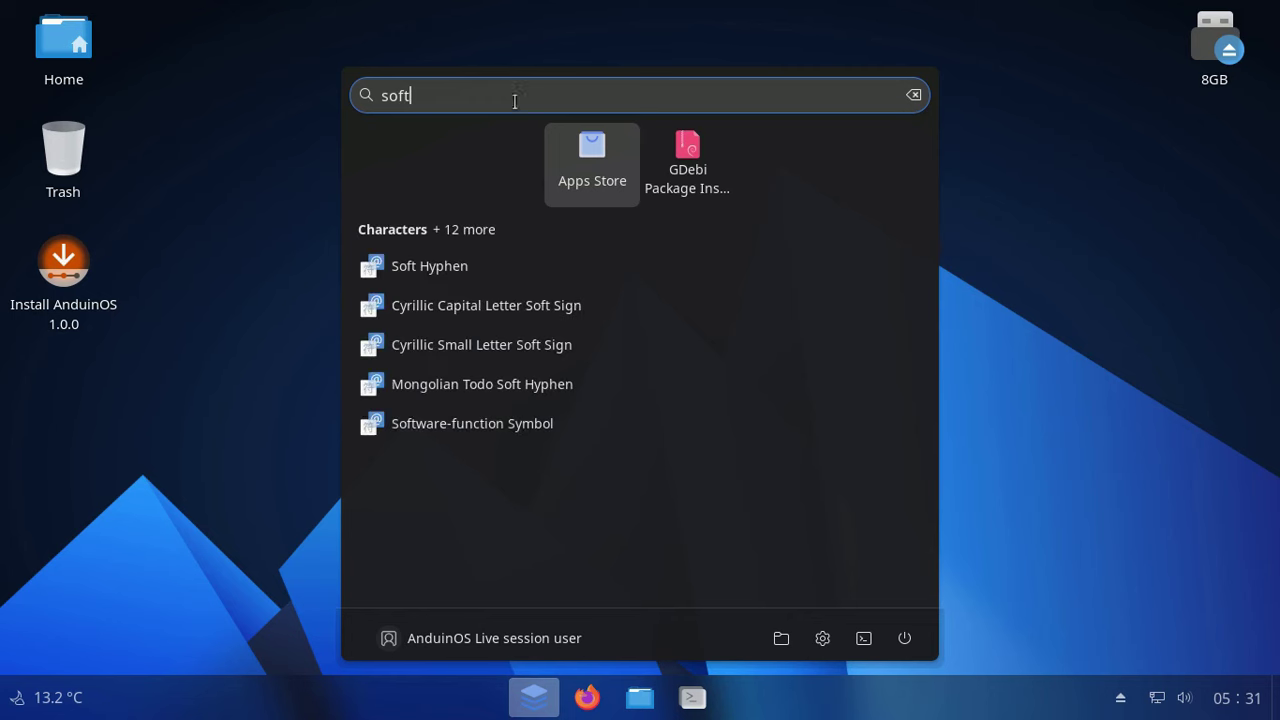
left_click(592, 150)
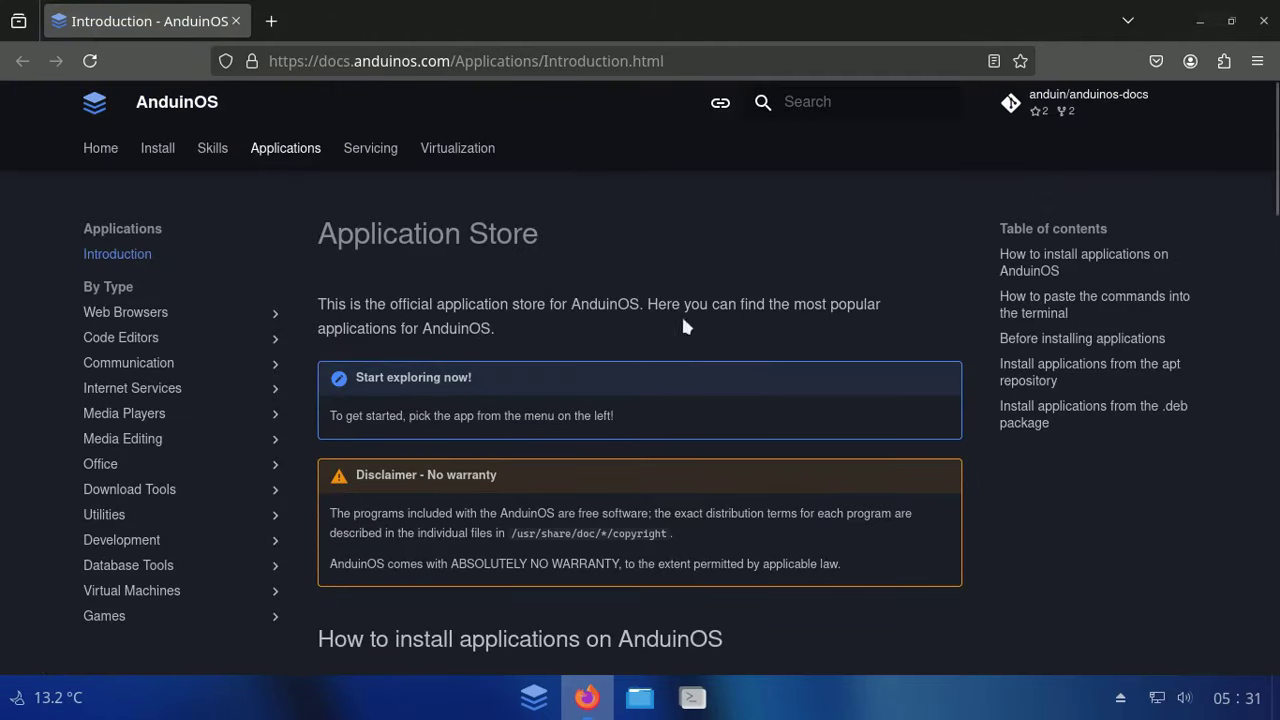
- Read the Application Store introduction, from the installation methods and recommended tools to installing applications from the apt repository
scroll(766, 326, "down", 4)
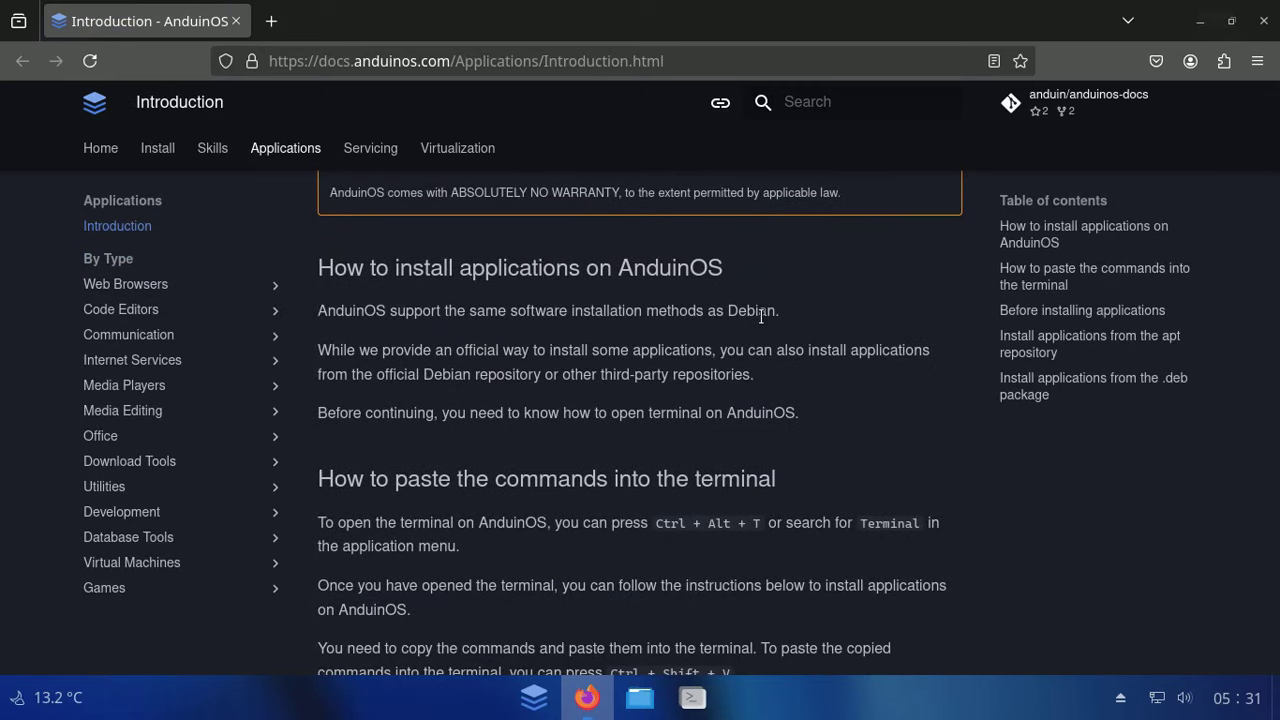
scroll(761, 316, "down", 3)
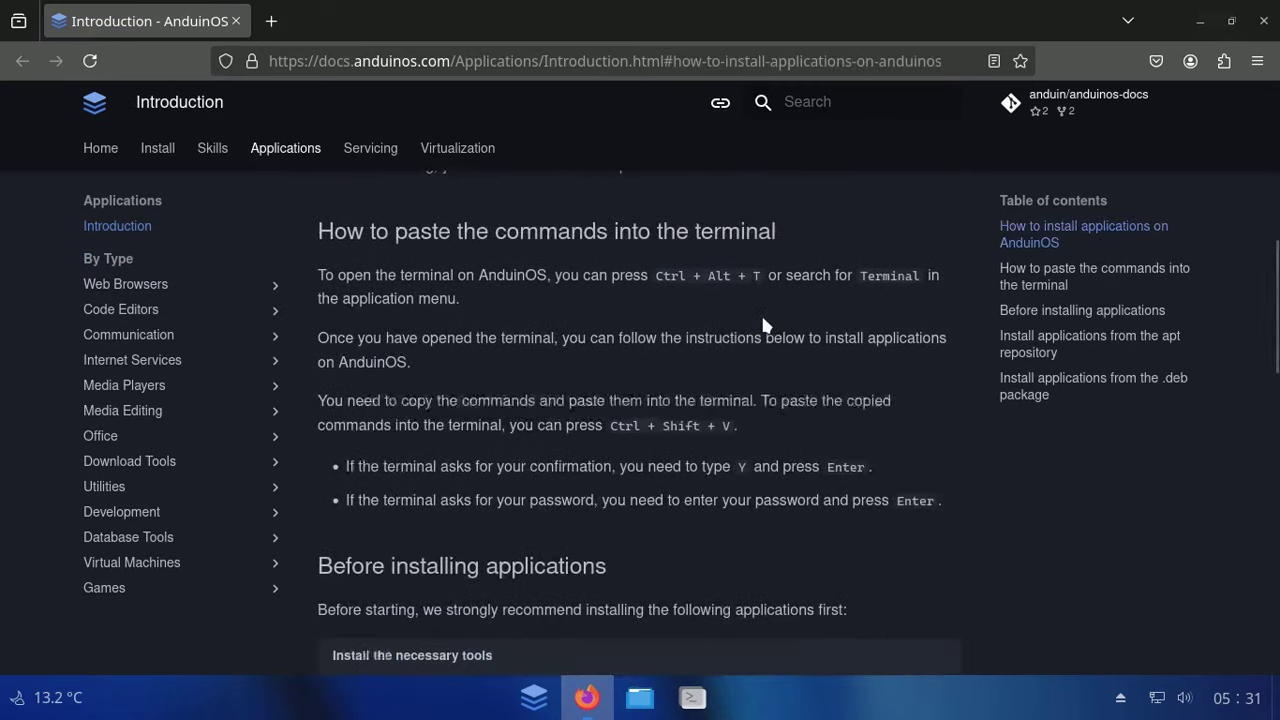
scroll(761, 316, "down", 4)
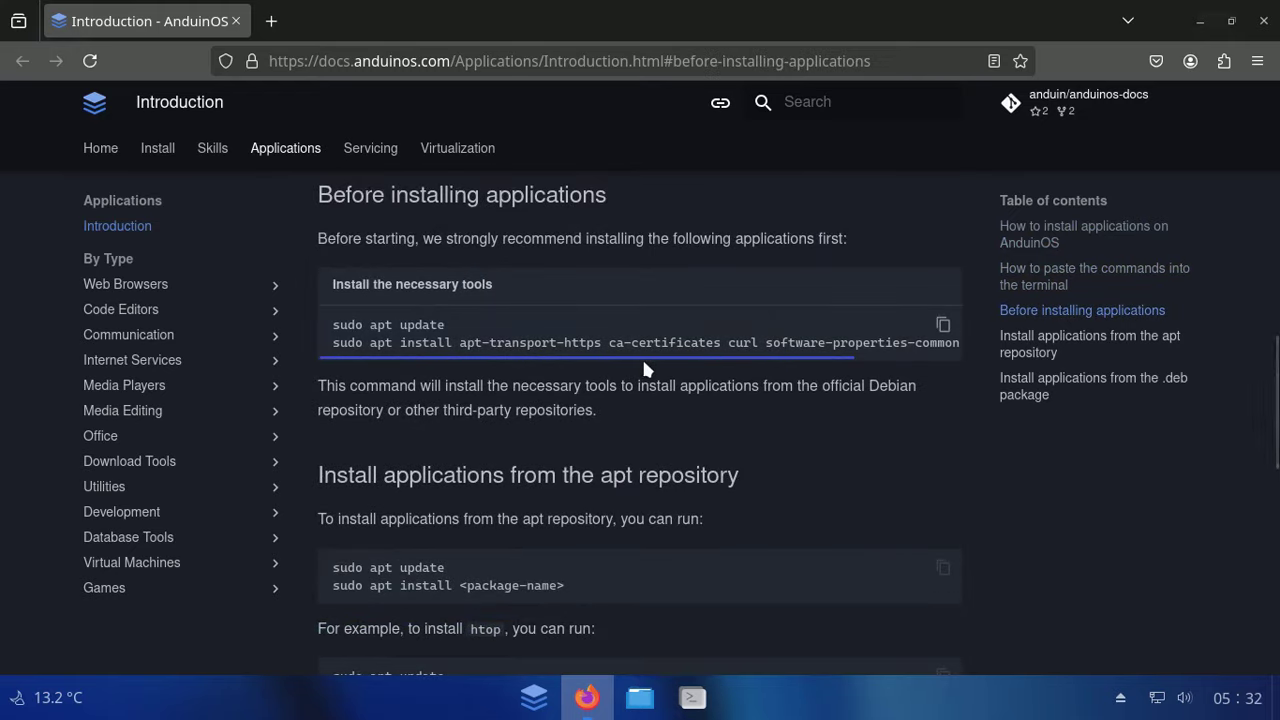
left_click_drag(643, 360, 910, 355)
scroll(505, 368, "down", 3)
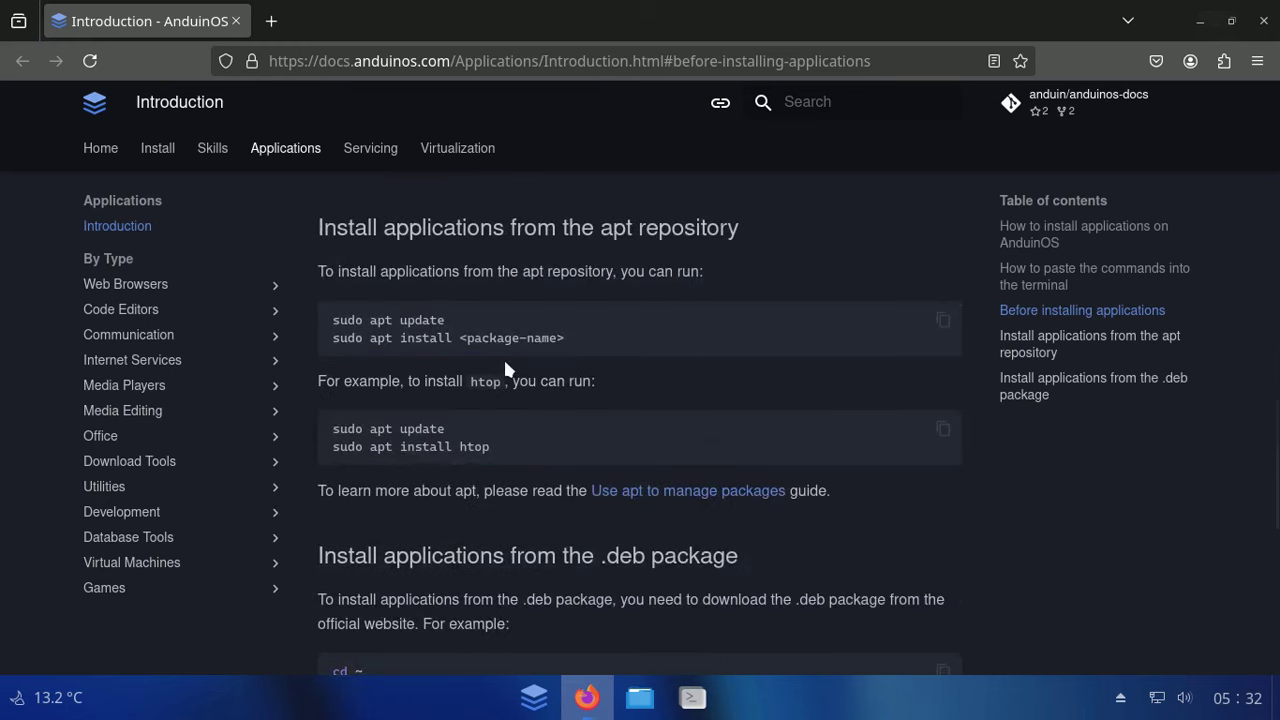
- Read the rest of the Introduction page on installing applications from the .deb package, and close the browser
scroll(505, 370, "down", 5)
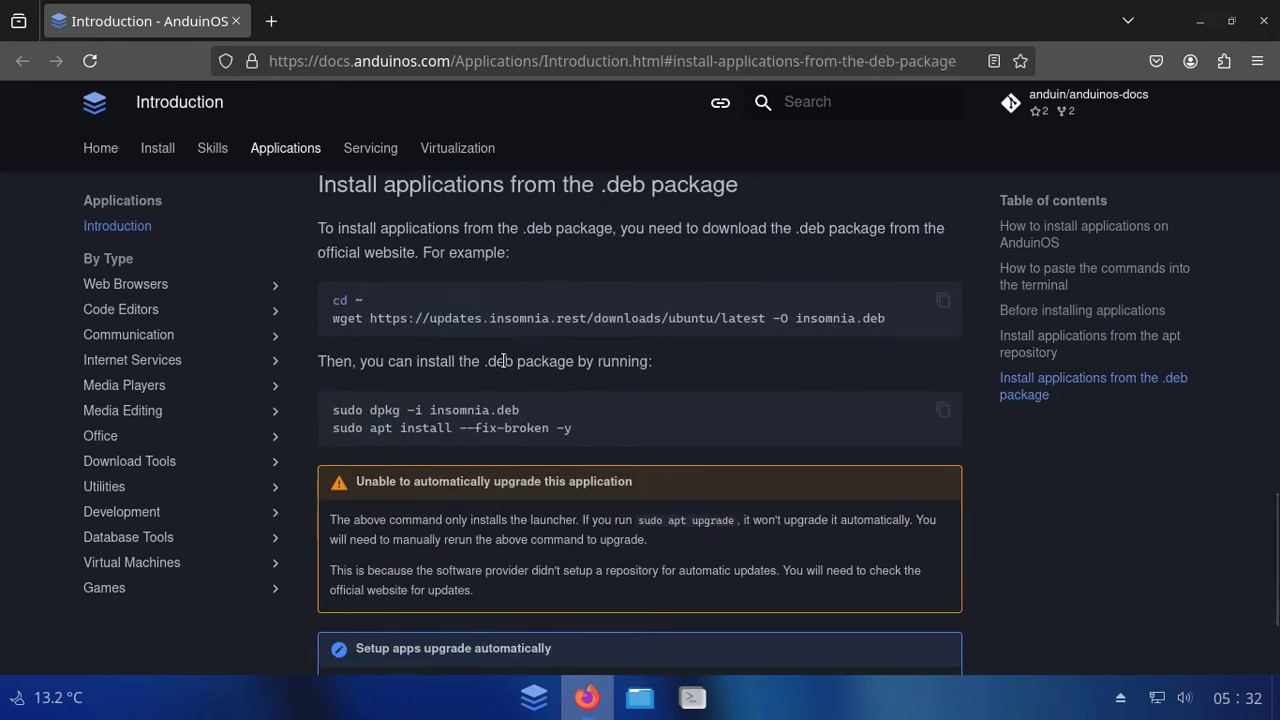
scroll(504, 364, "down", 3)
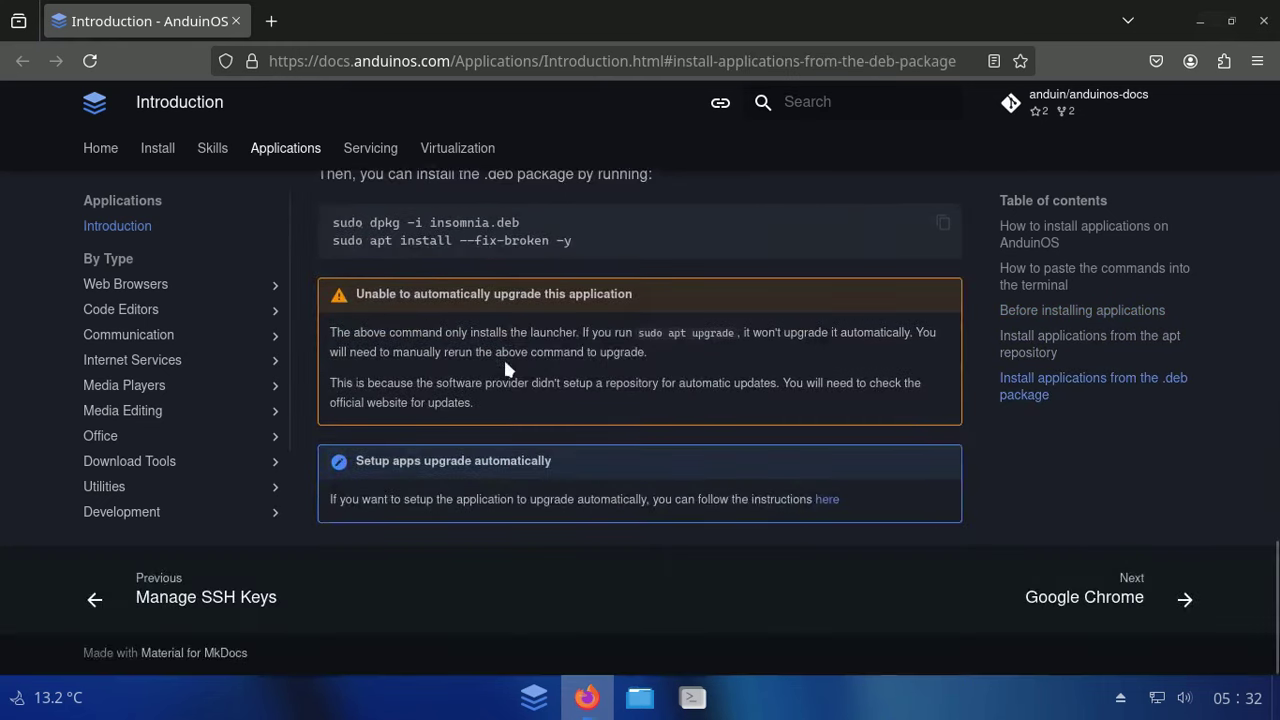
left_click(1263, 21)
- Look through the full list of installed applications down to Weather, return to the pinned apps and close the application menu
left_click(536, 697)
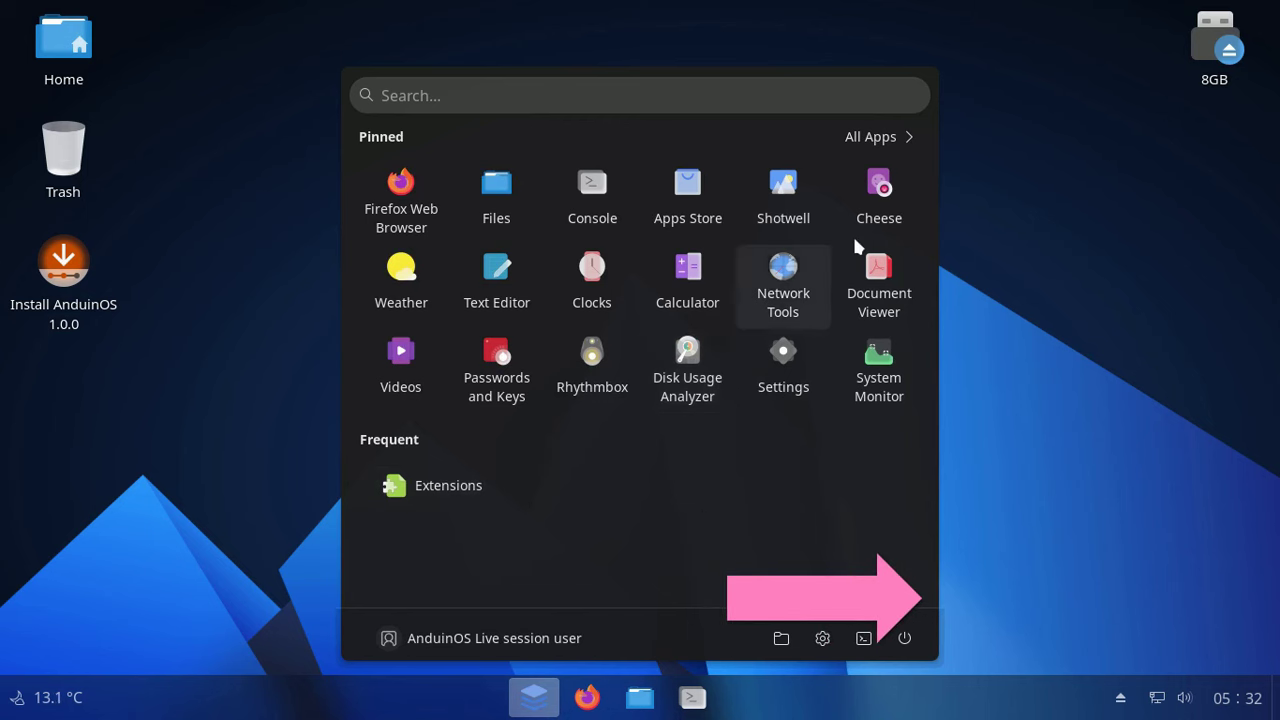
left_click(880, 136)
scroll(608, 255, "down", 1)
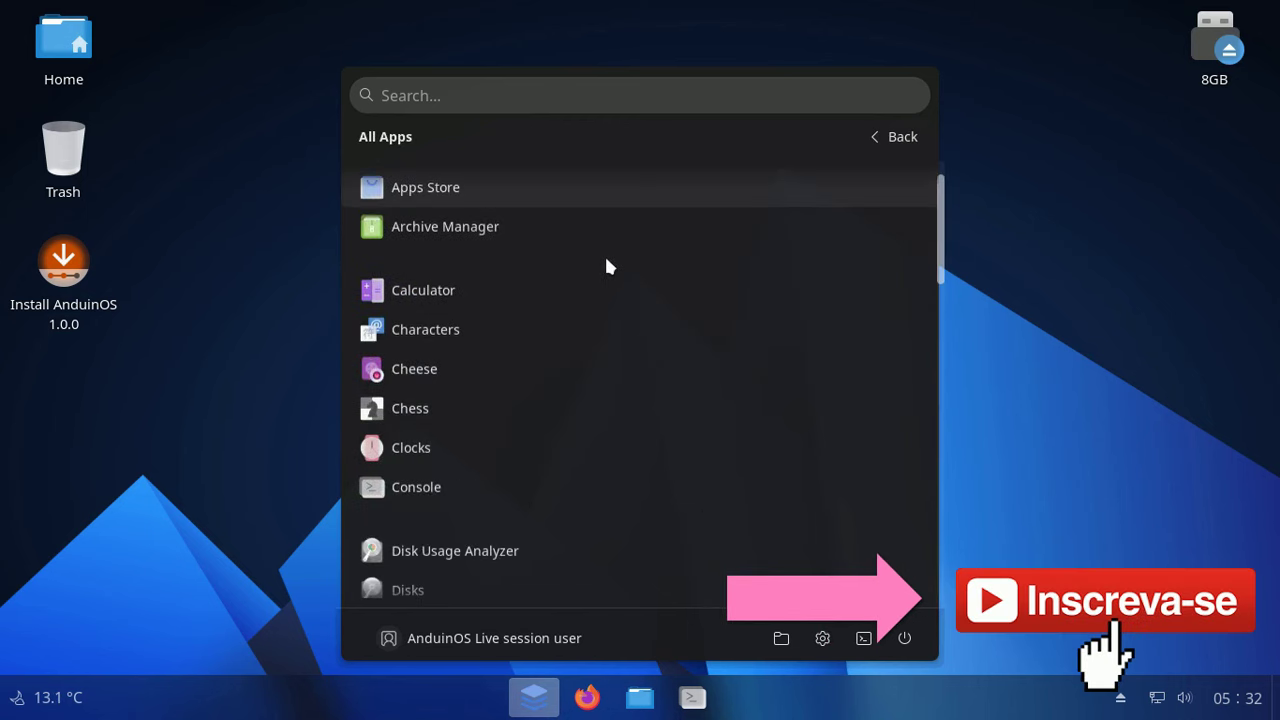
scroll(604, 255, "down", 5)
scroll(605, 268, "down", 6)
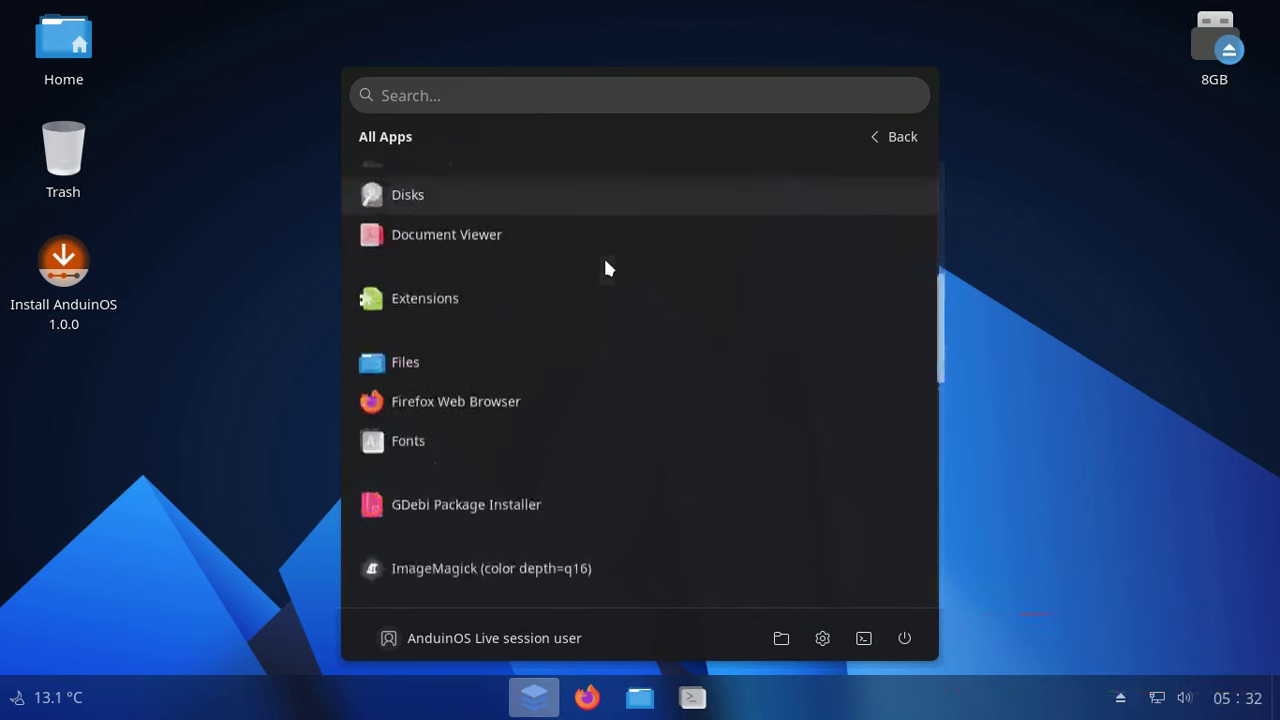
scroll(605, 268, "down", 2)
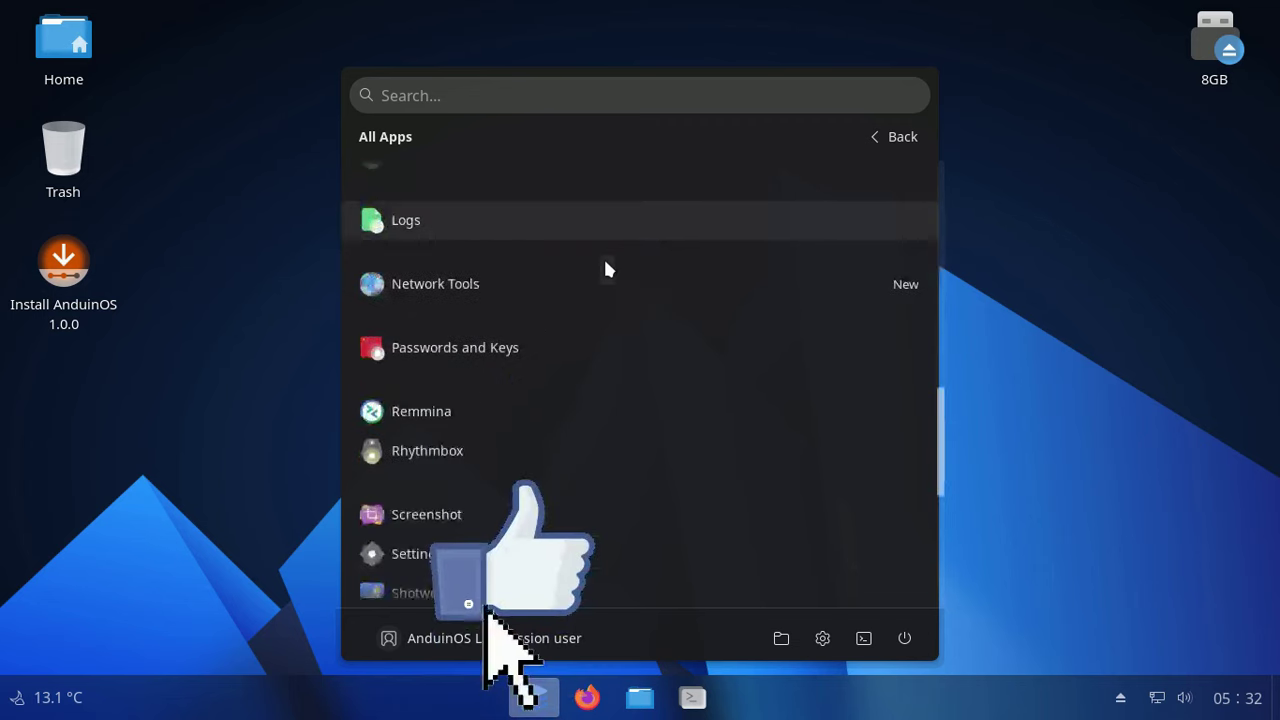
scroll(605, 268, "down", 4)
scroll(606, 270, "down", 4)
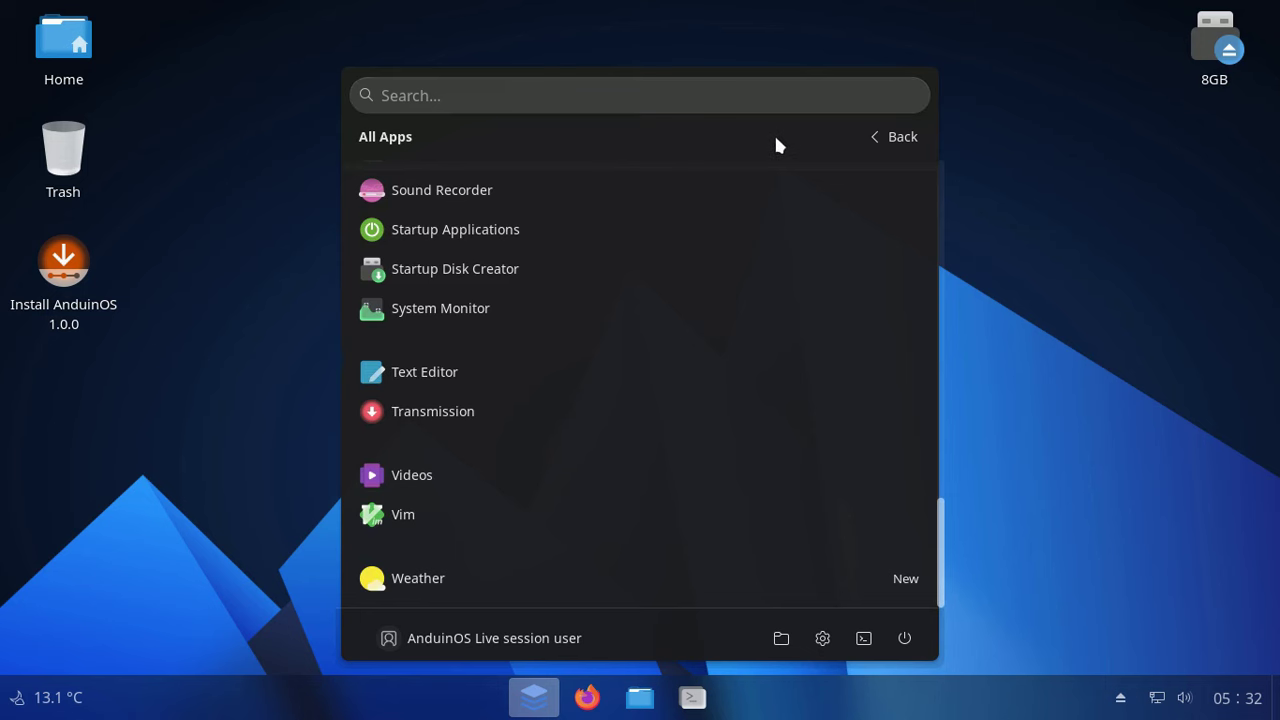
left_click(906, 140)
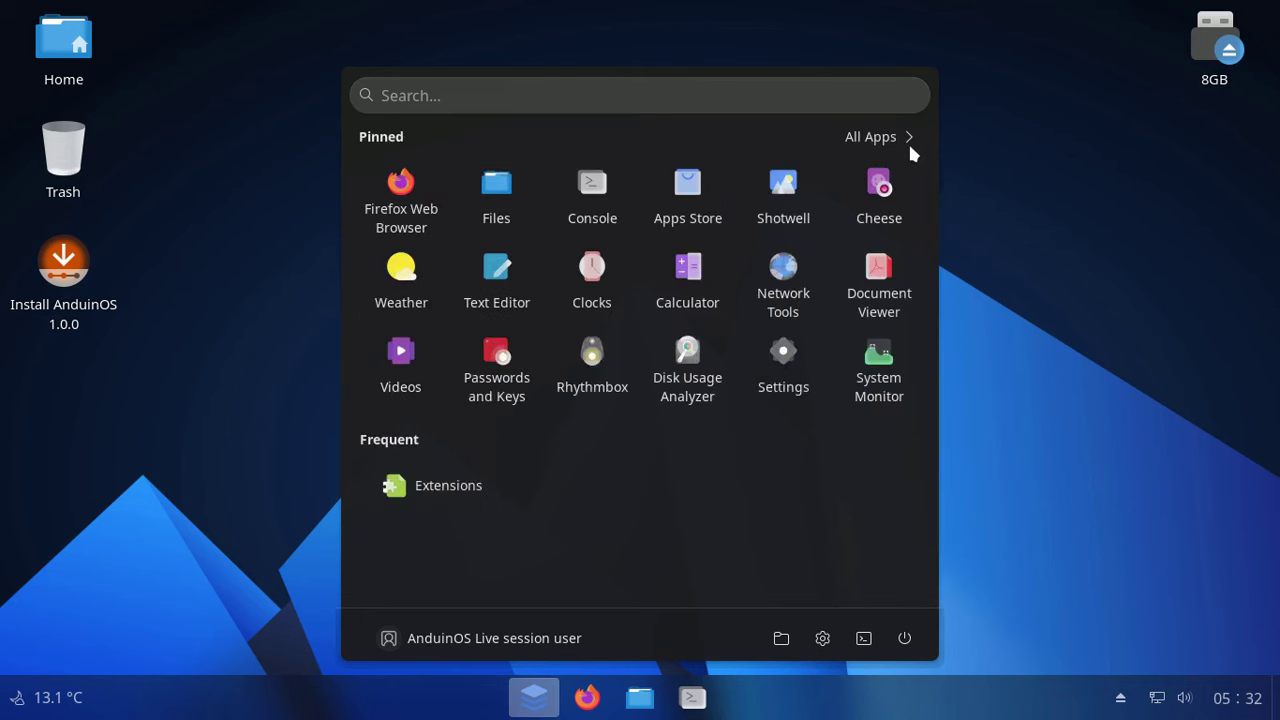
left_click(1047, 330)
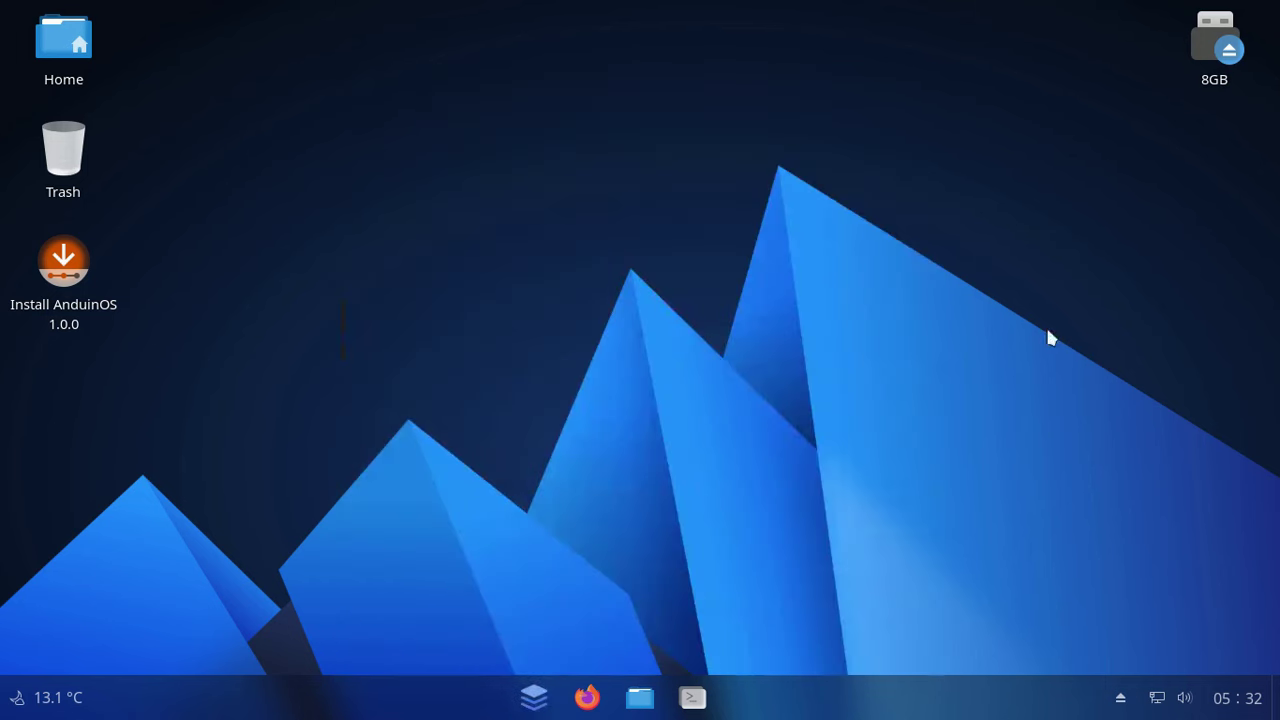
- Open the ArcMenu settings and go to the Menu Layout options
right_click(541, 697)
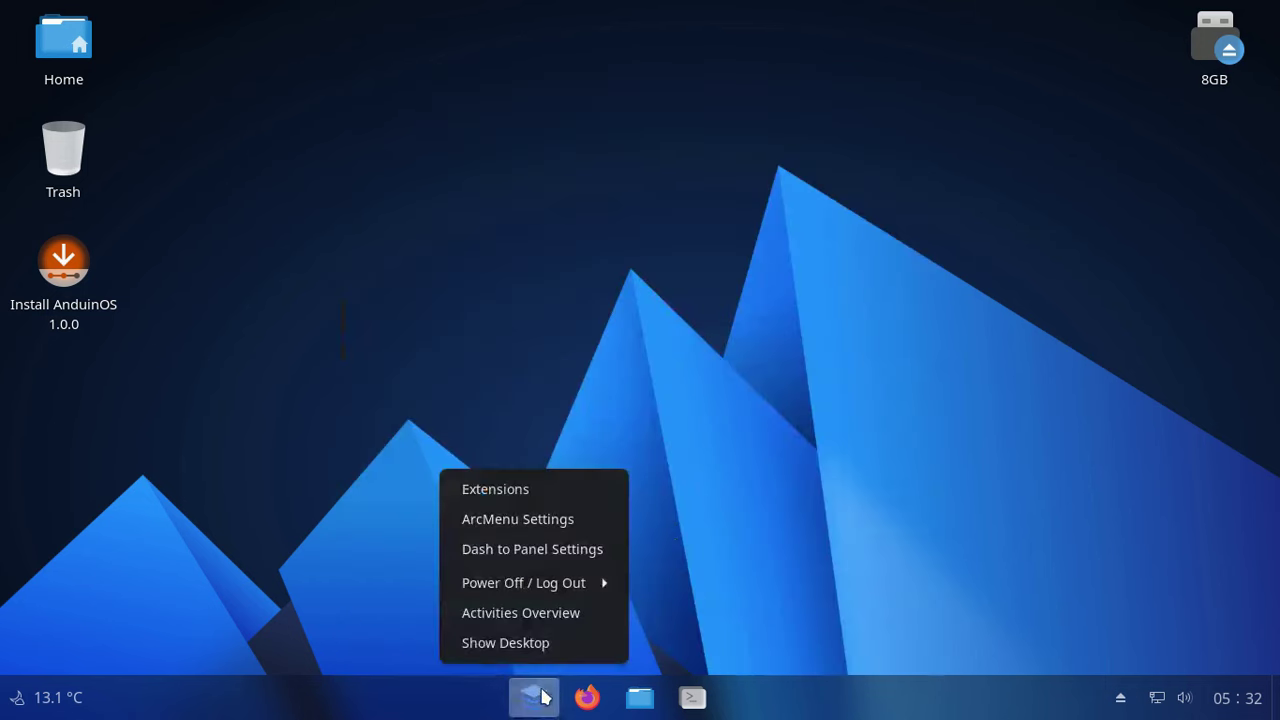
left_click(515, 519)
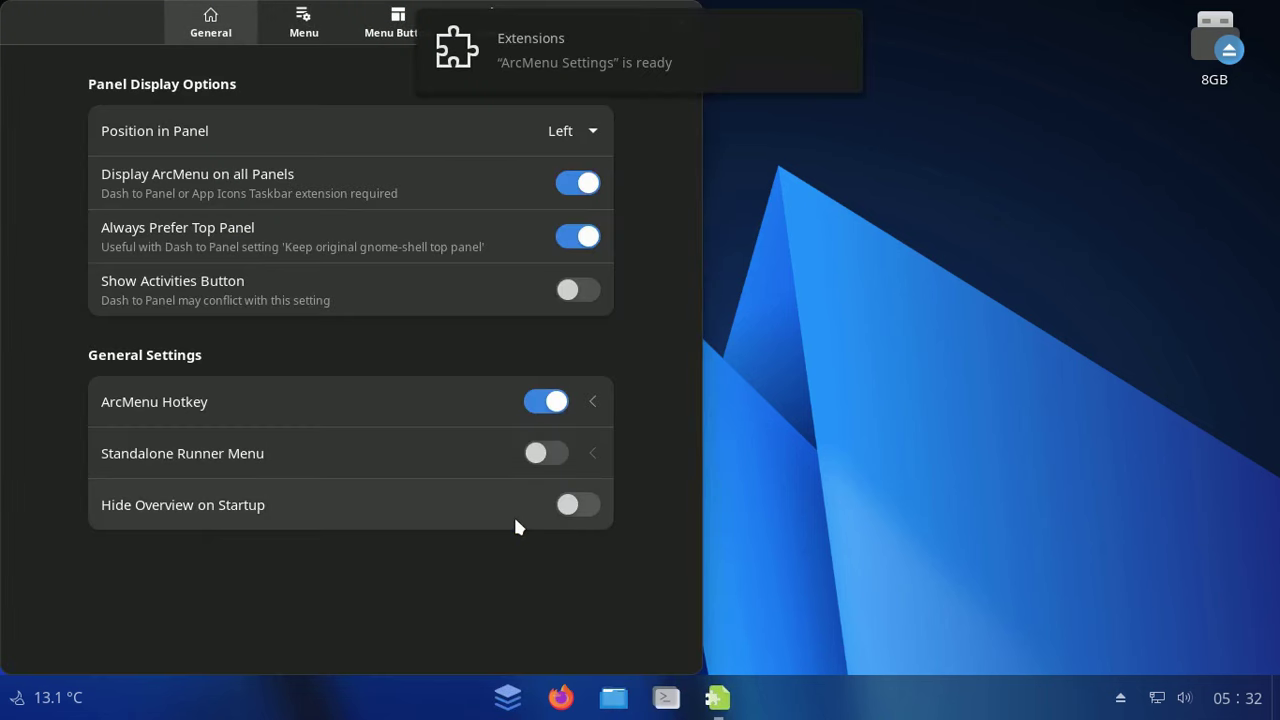
left_click(313, 33)
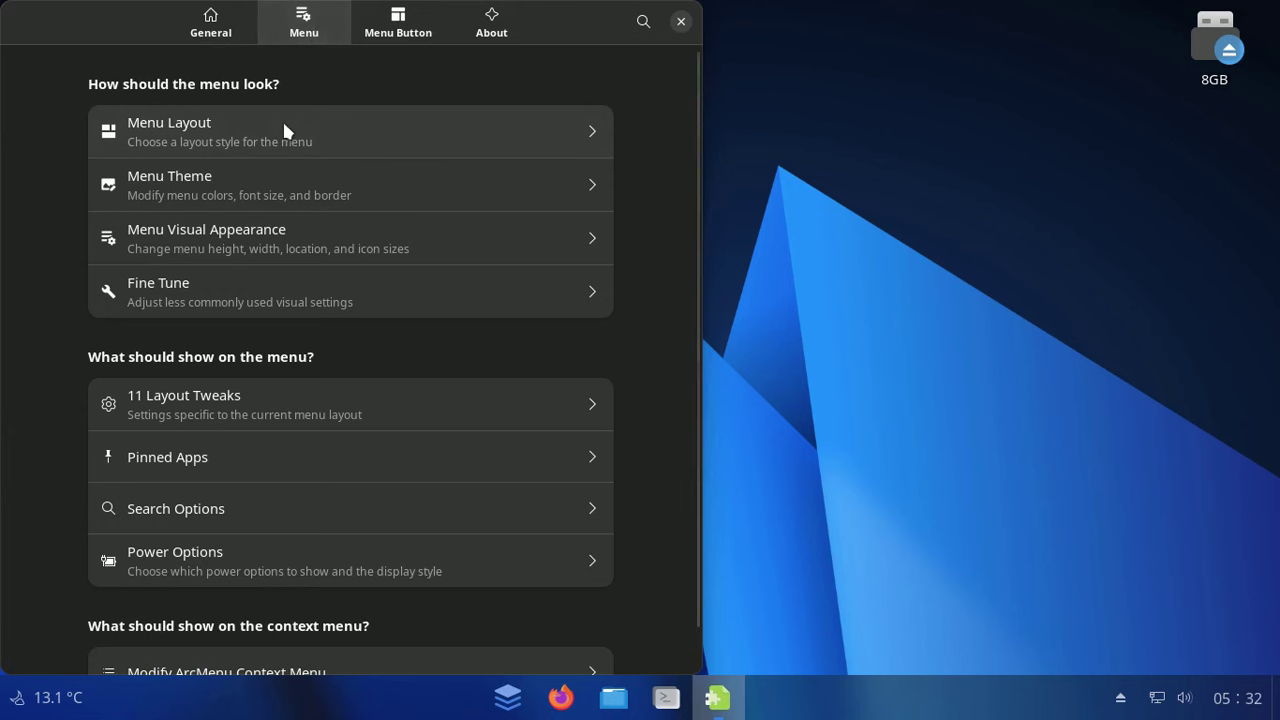
left_click(591, 134)
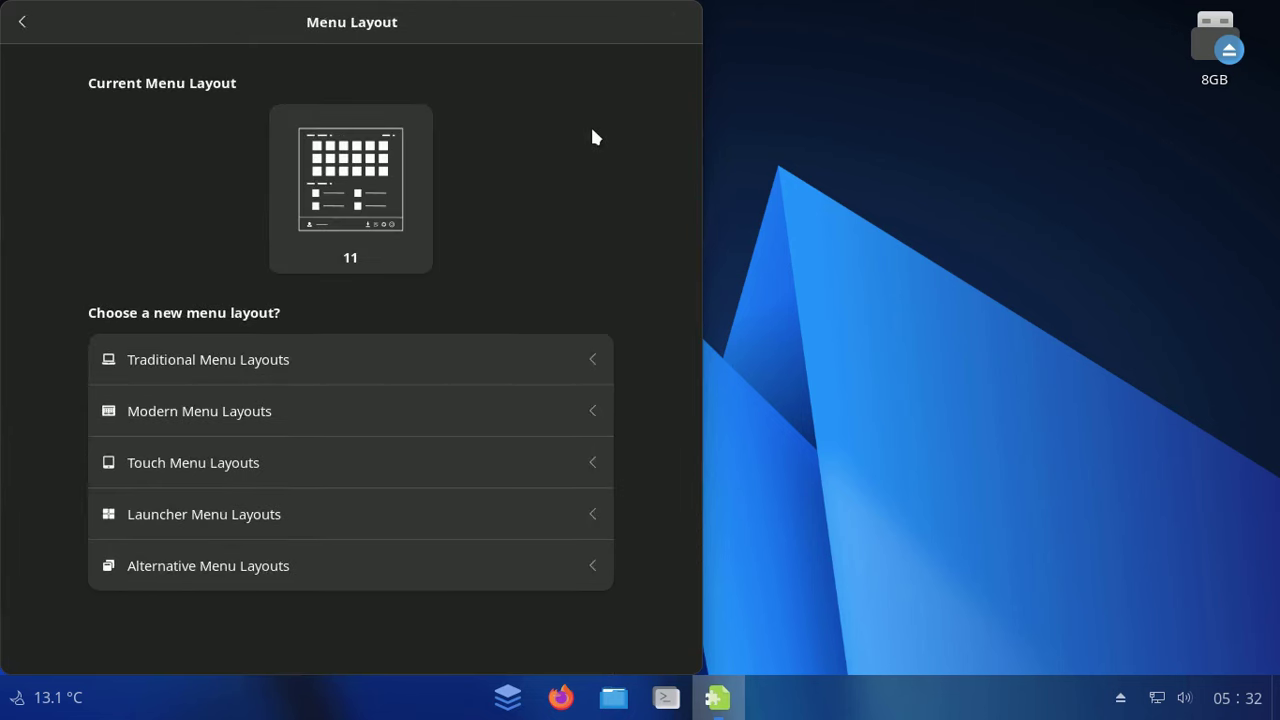
- Apply the Brisk layout from the Traditional Menu Layouts and open the application menu to preview it
left_click(590, 362)
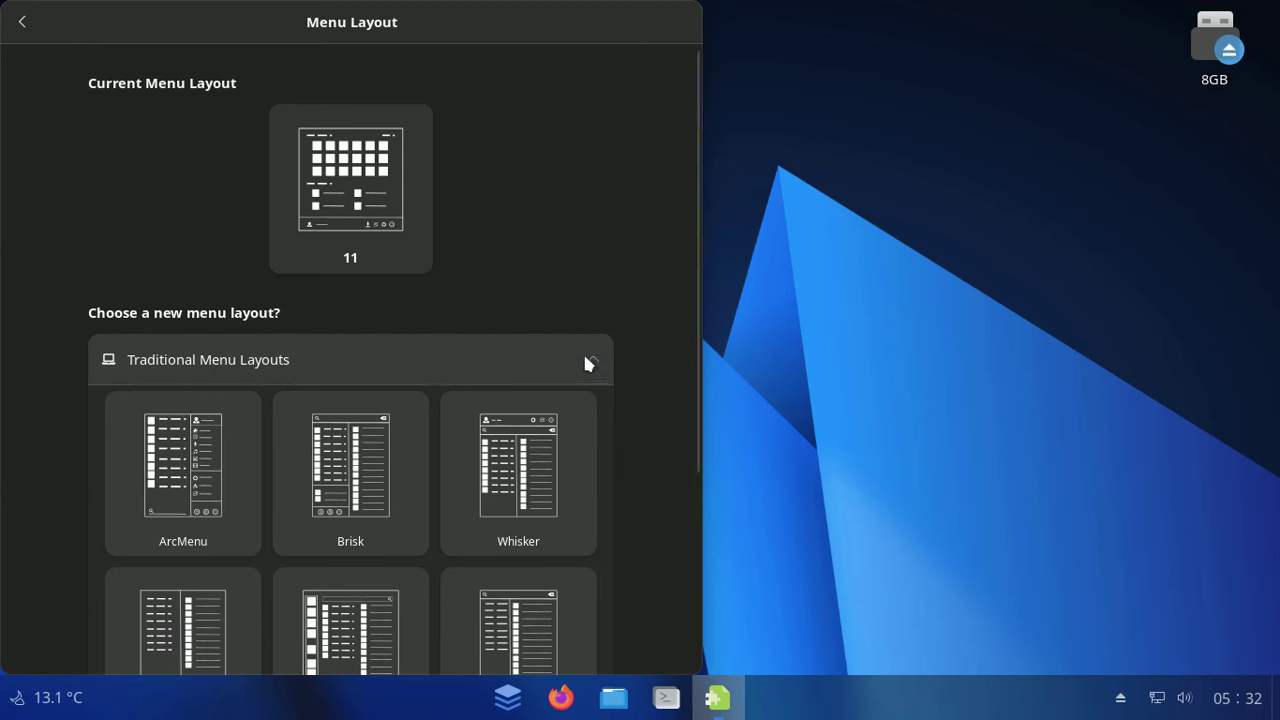
left_click(370, 478)
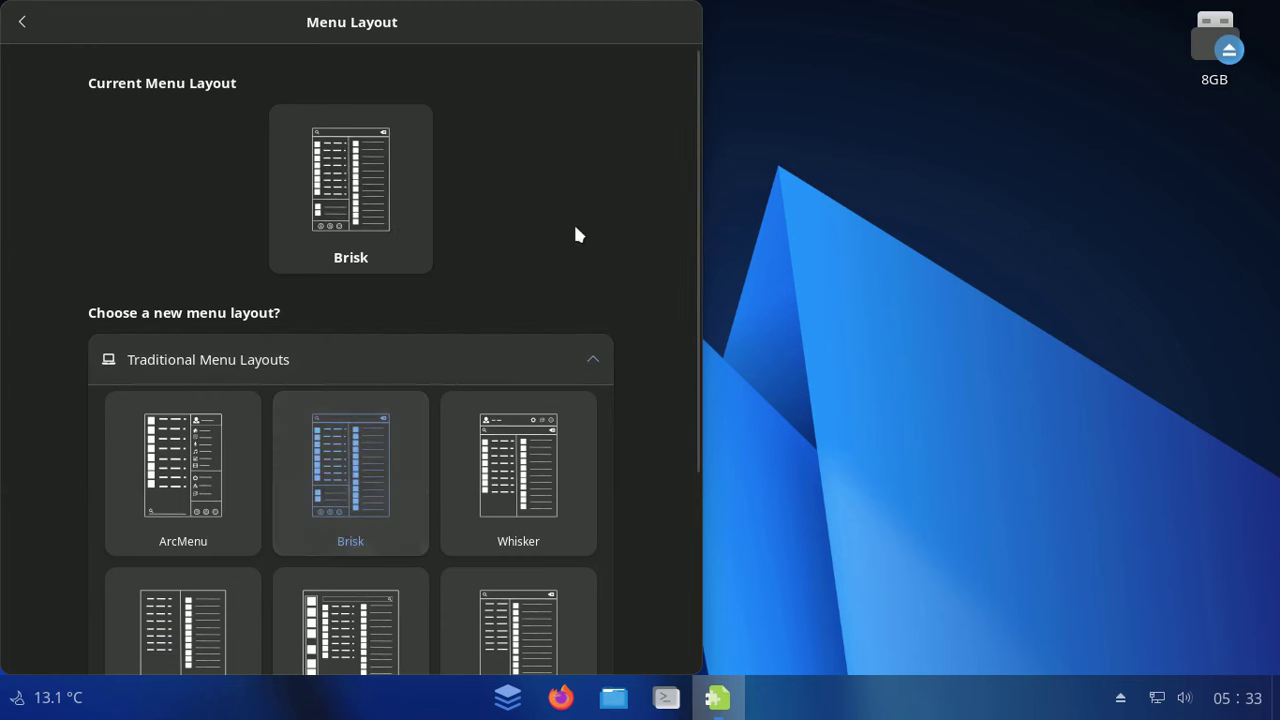
left_click(524, 697)
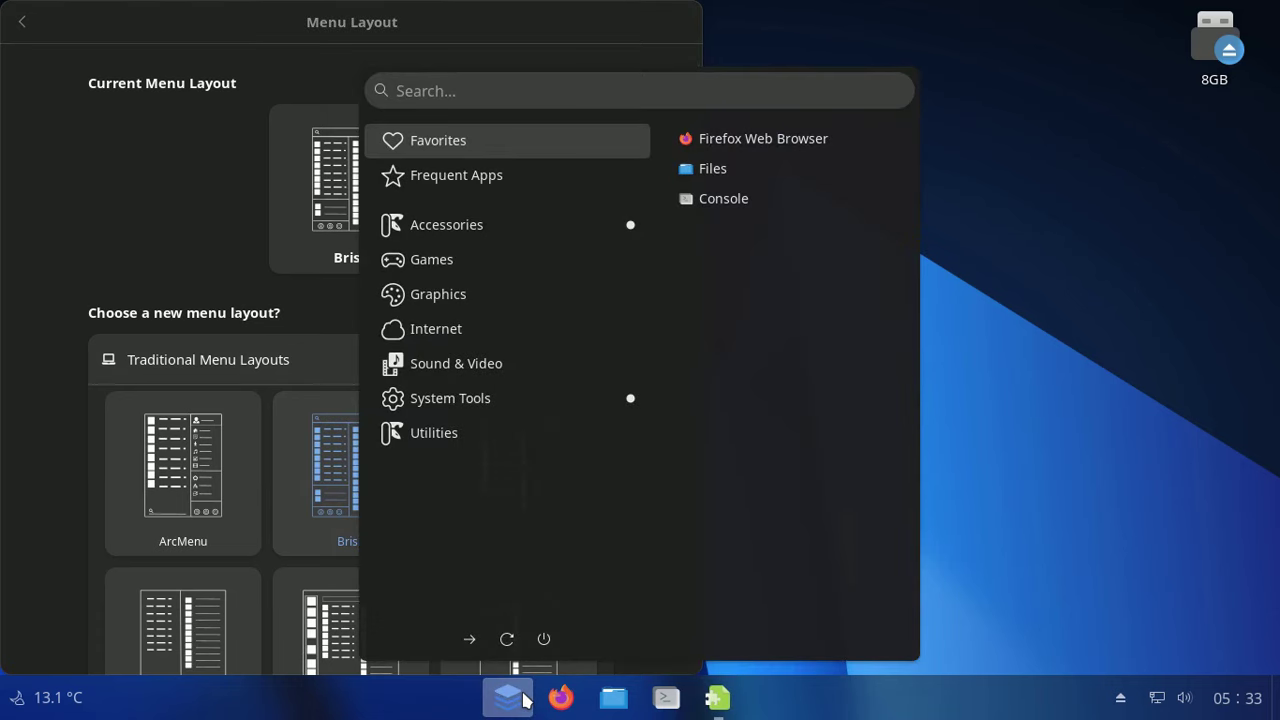
left_click(524, 697)
left_click(524, 697)
- Browse the application menu's categories from Accessories through Utilities and close the menu
left_click(480, 221)
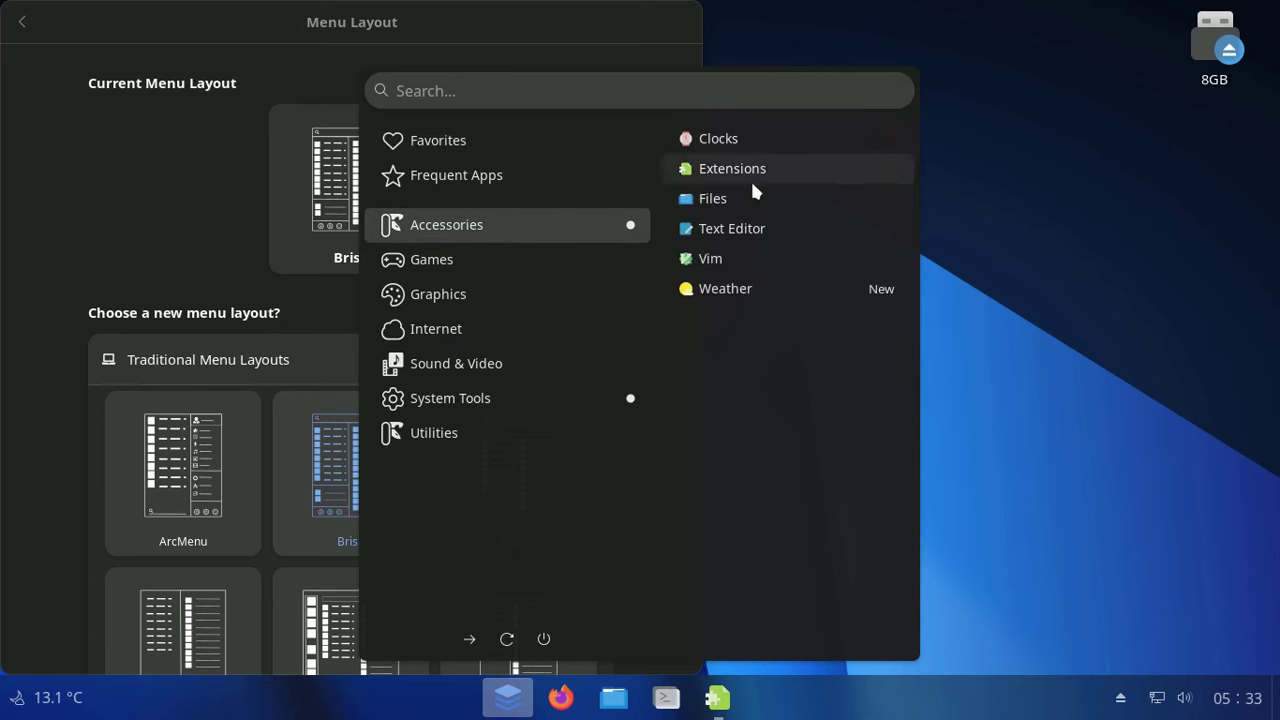
left_click(474, 264)
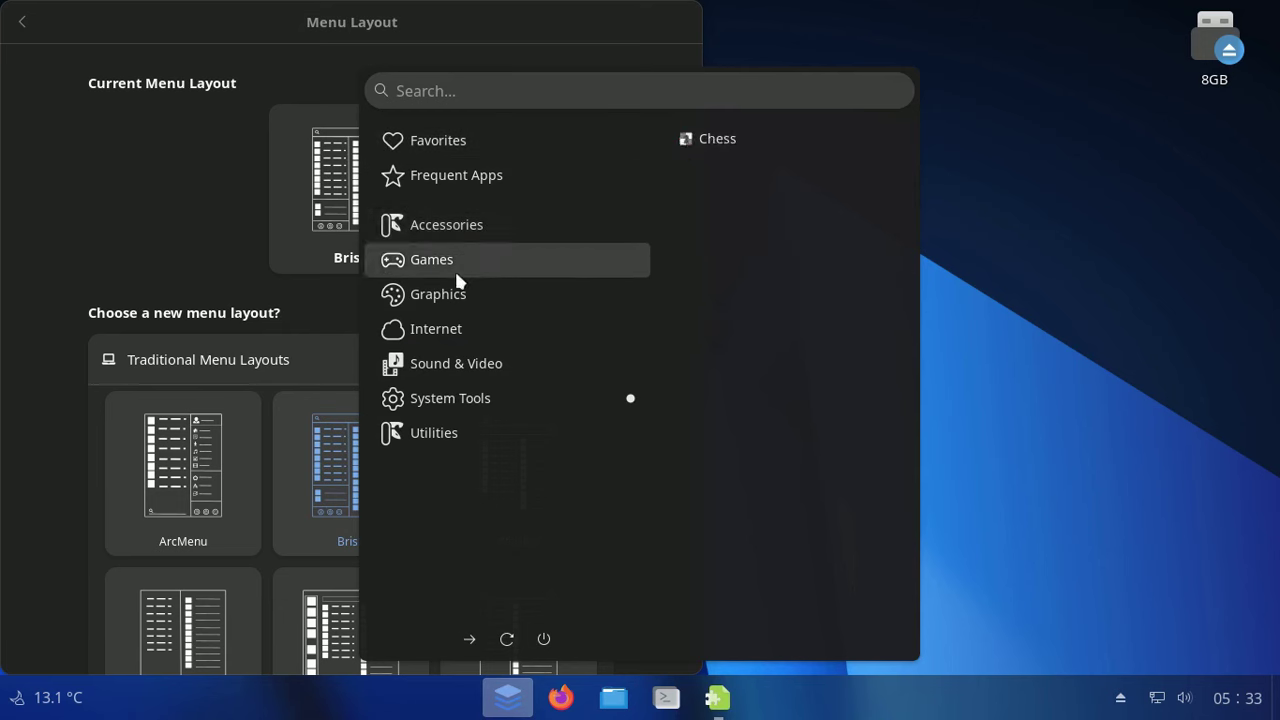
left_click(572, 292)
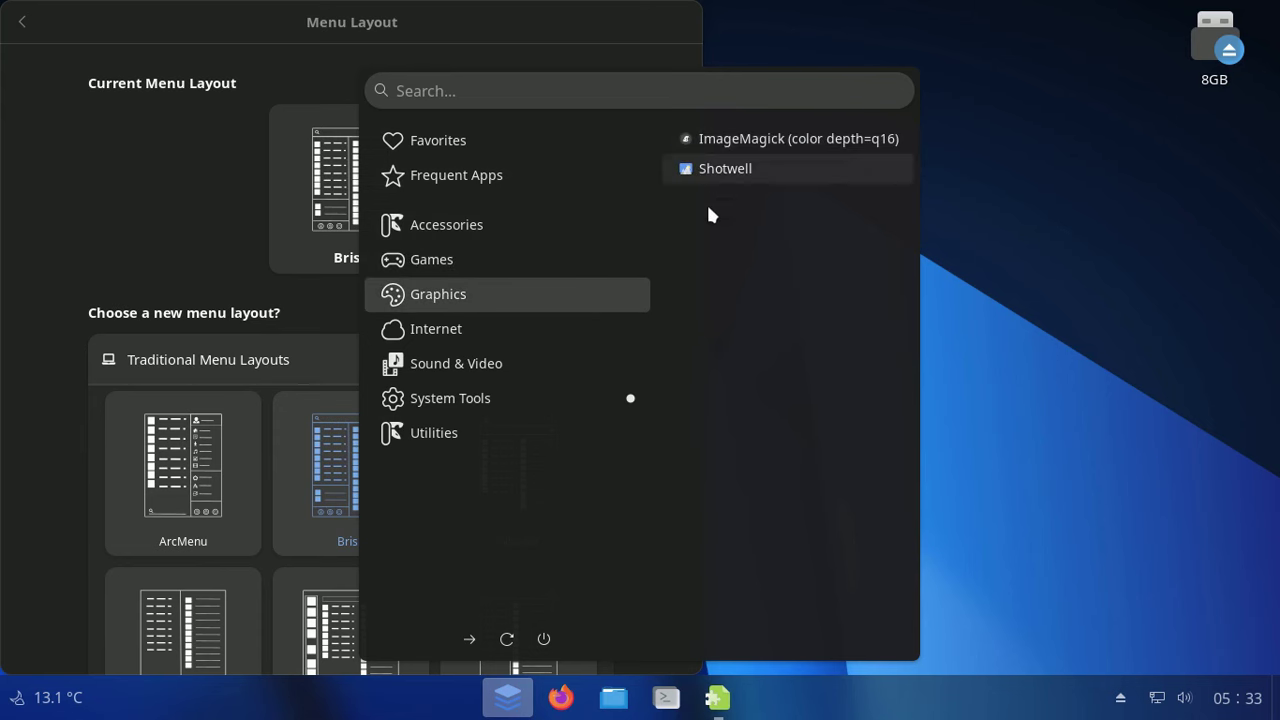
left_click(517, 330)
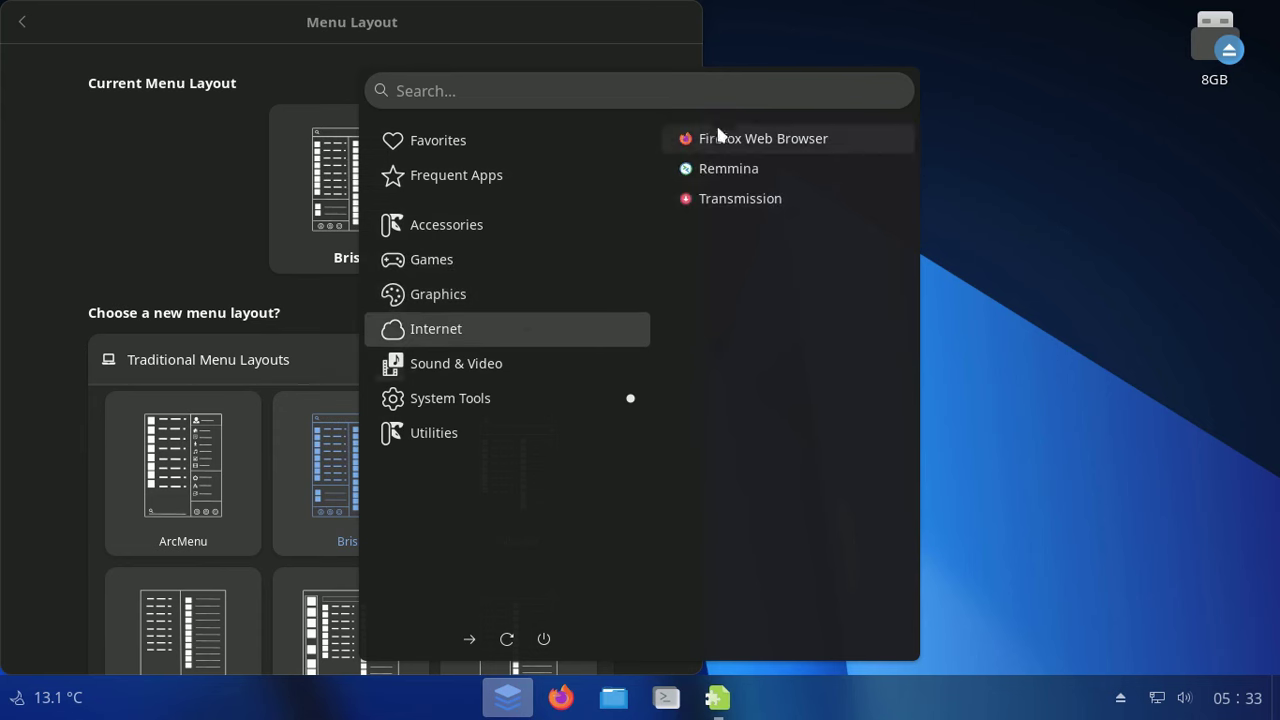
left_click(549, 365)
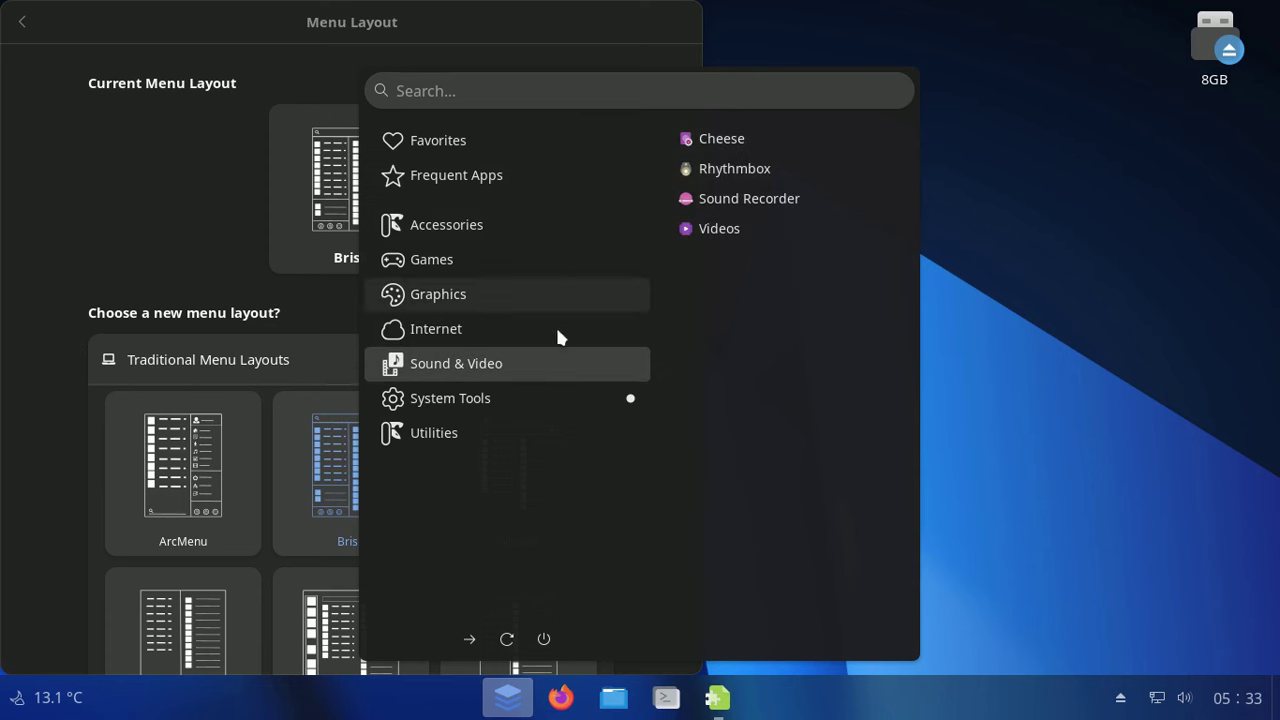
left_click(526, 391)
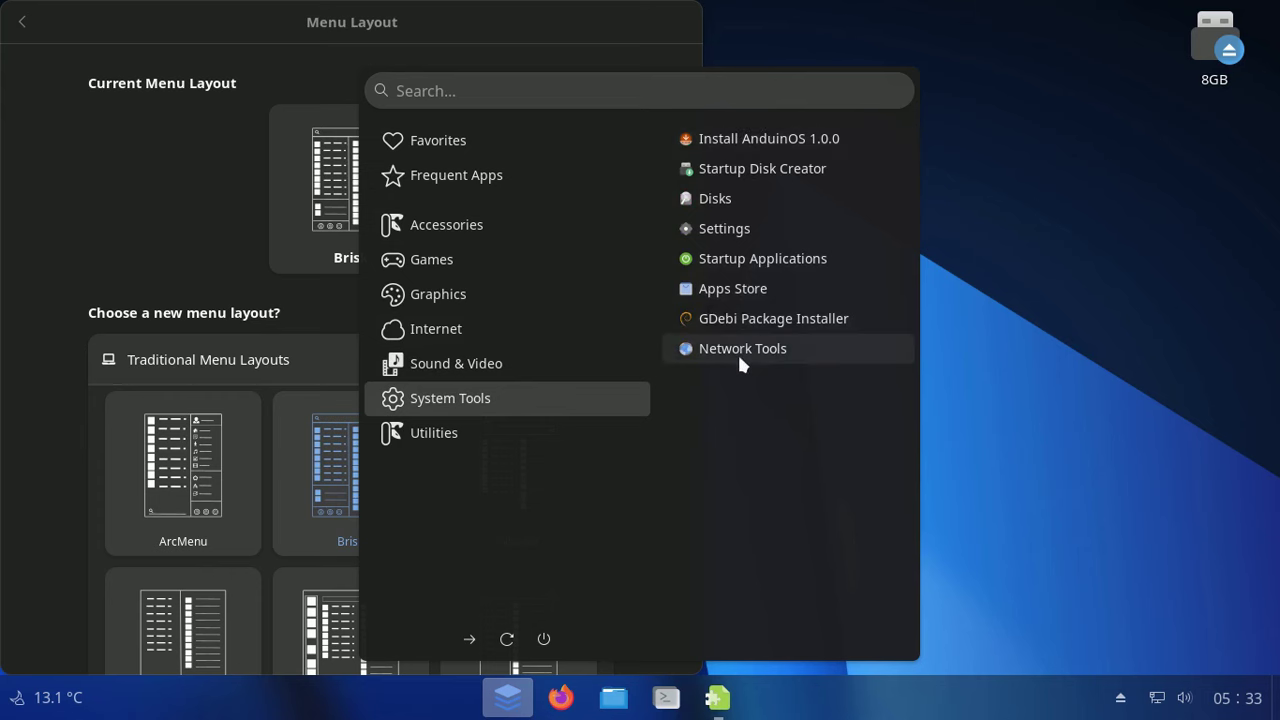
left_click(525, 440)
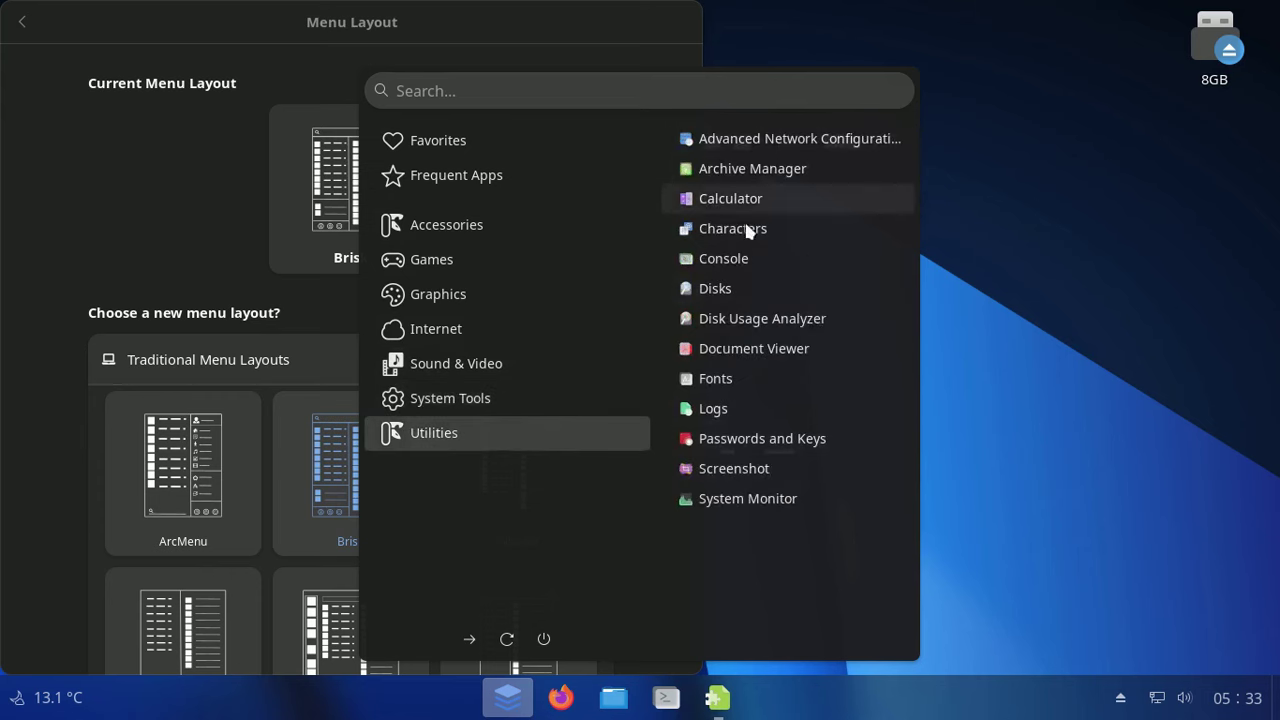
left_click(149, 128)
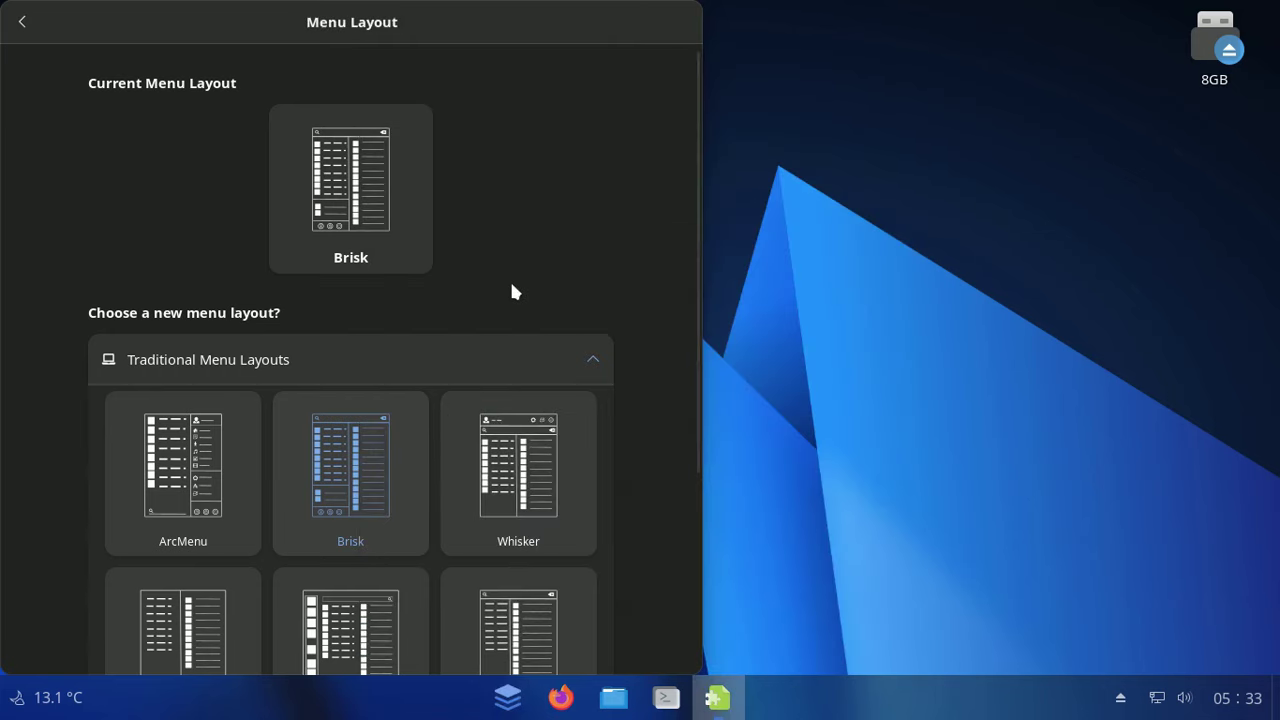
- Switch to the Budgie menu layout and preview the application menu
scroll(511, 290, "down", 3)
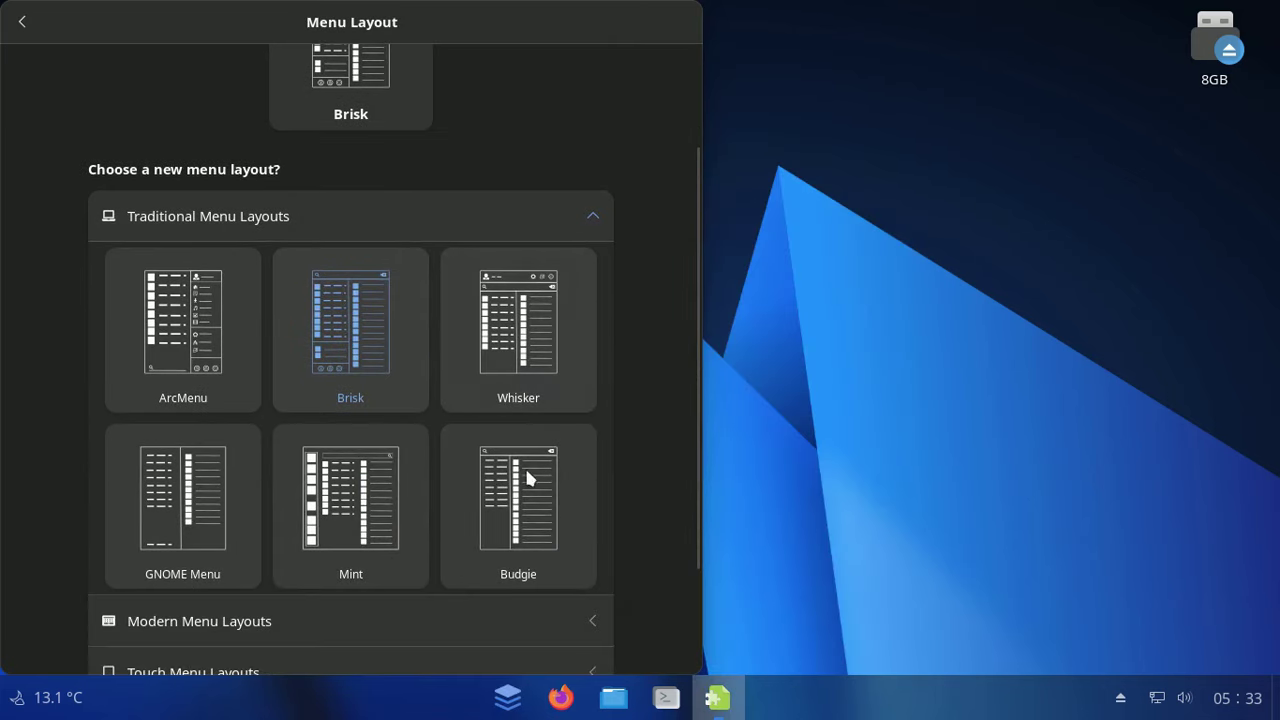
left_click(519, 490)
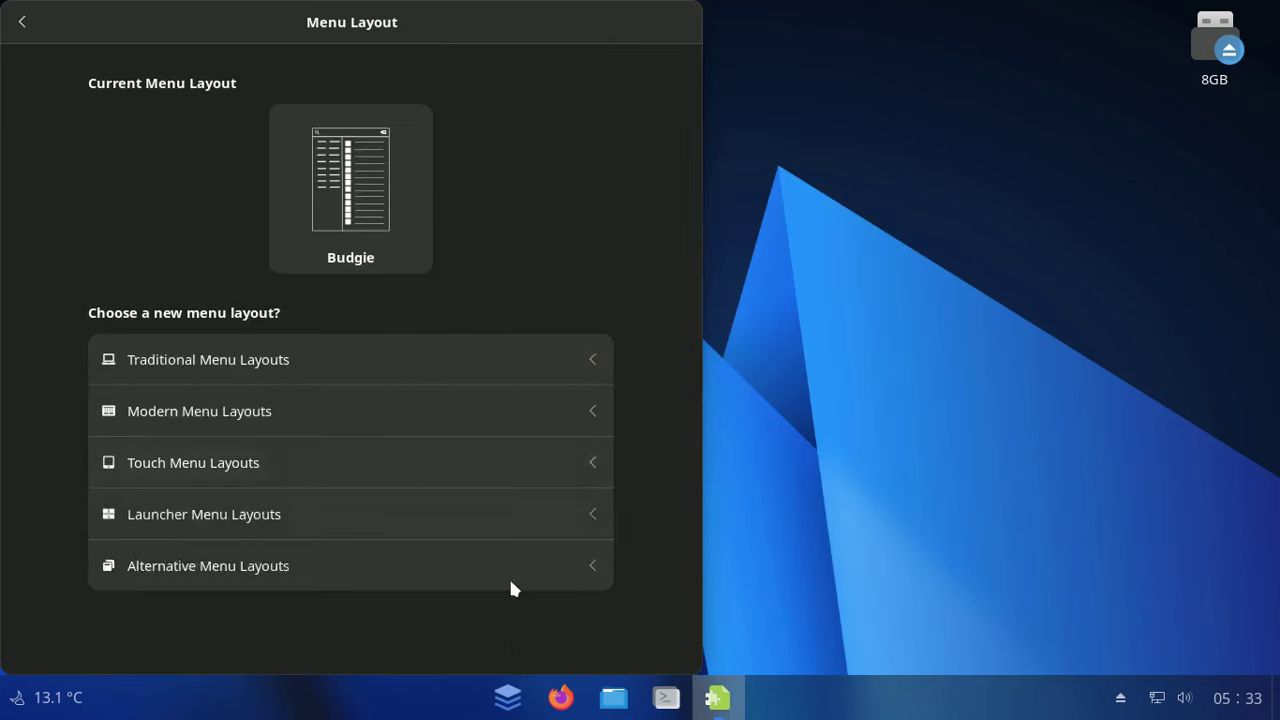
left_click(517, 705)
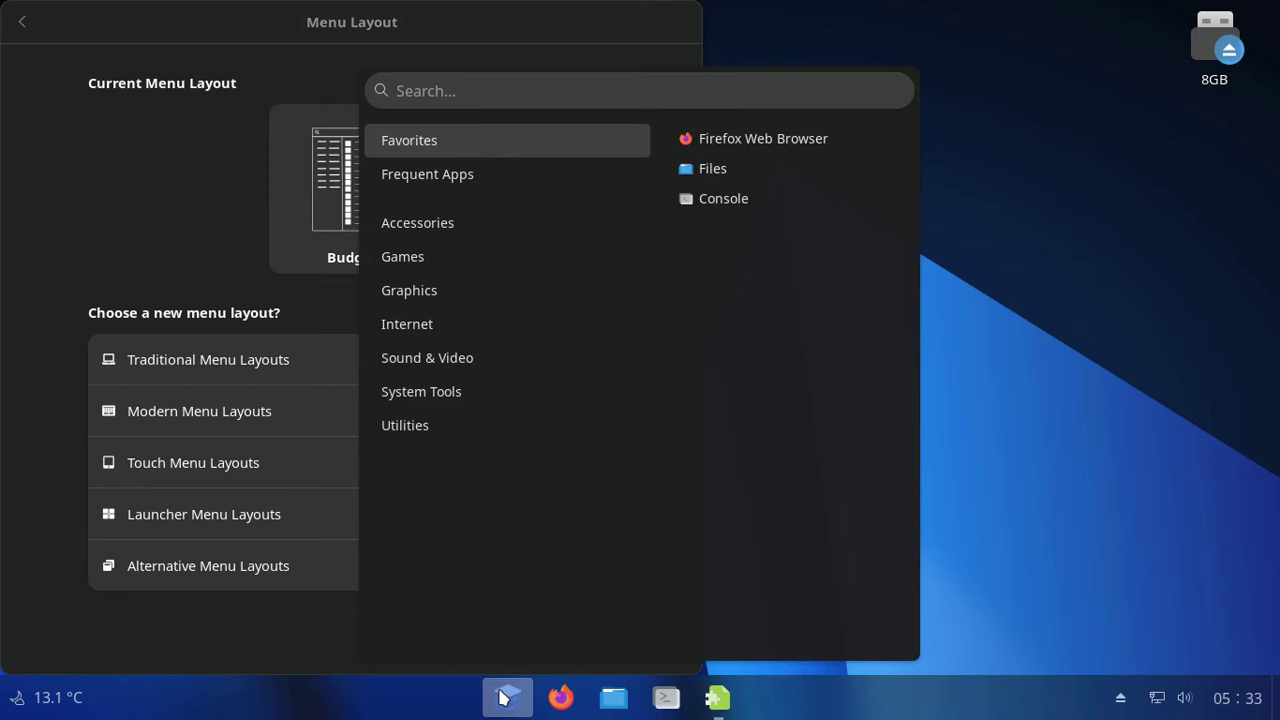
left_click(503, 697)
- Apply the Mint layout from the Traditional Menu Layouts and preview the application menu
left_click(423, 356)
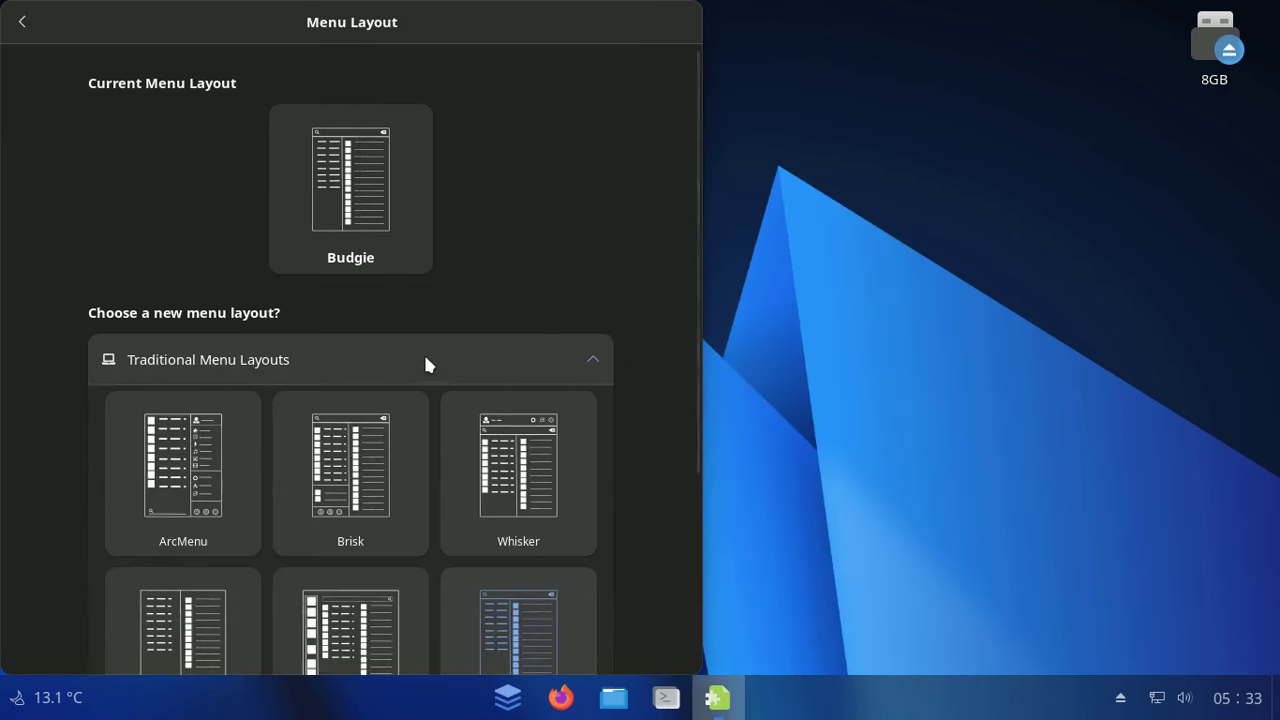
scroll(521, 368, "down", 3)
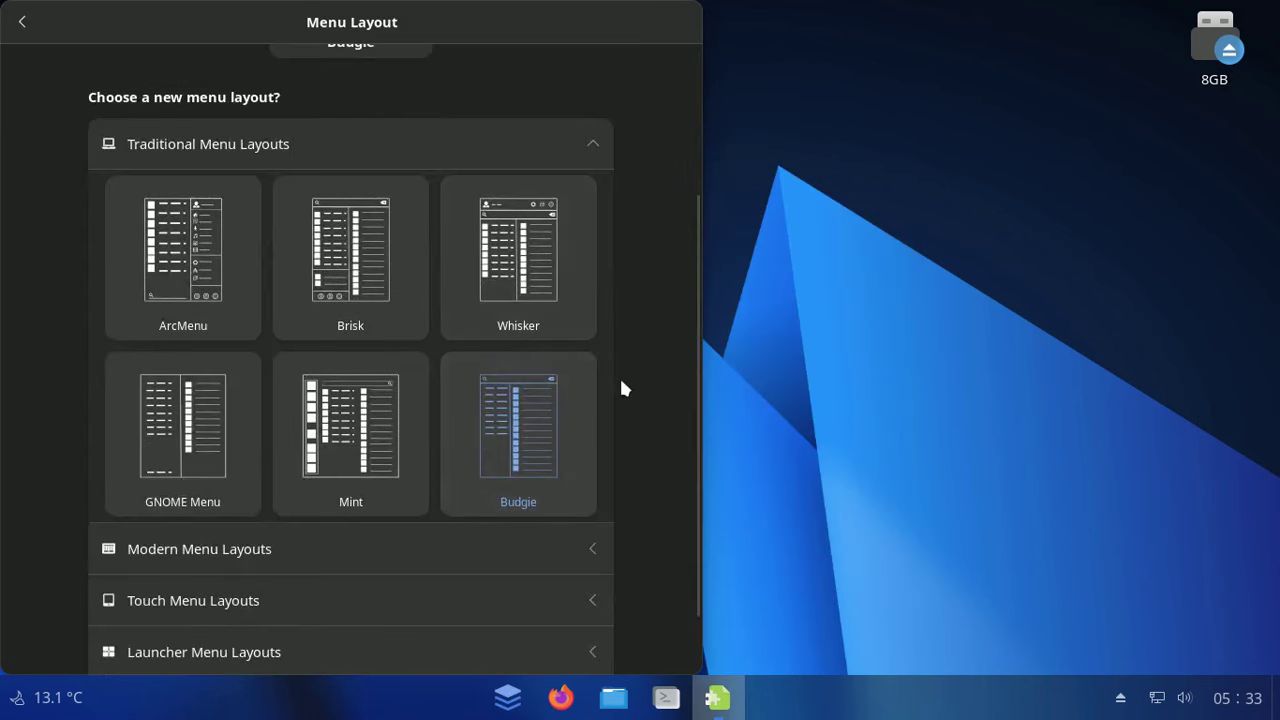
left_click(375, 423)
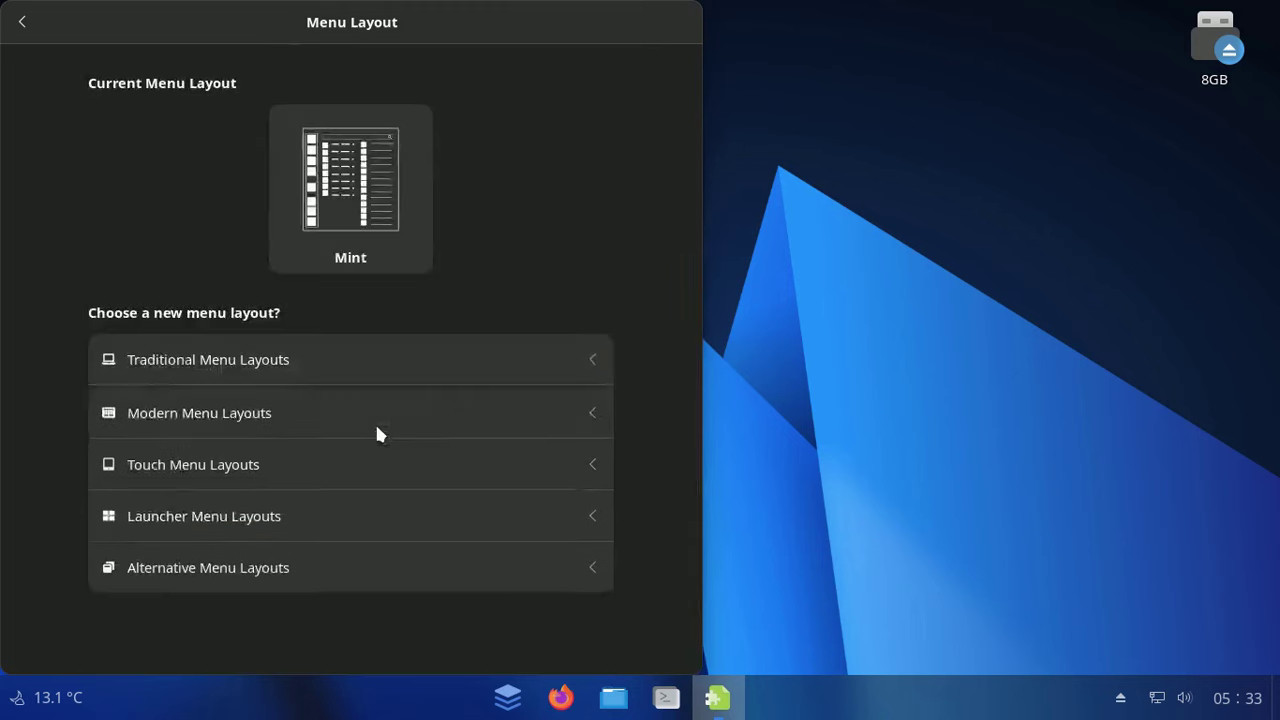
left_click(507, 700)
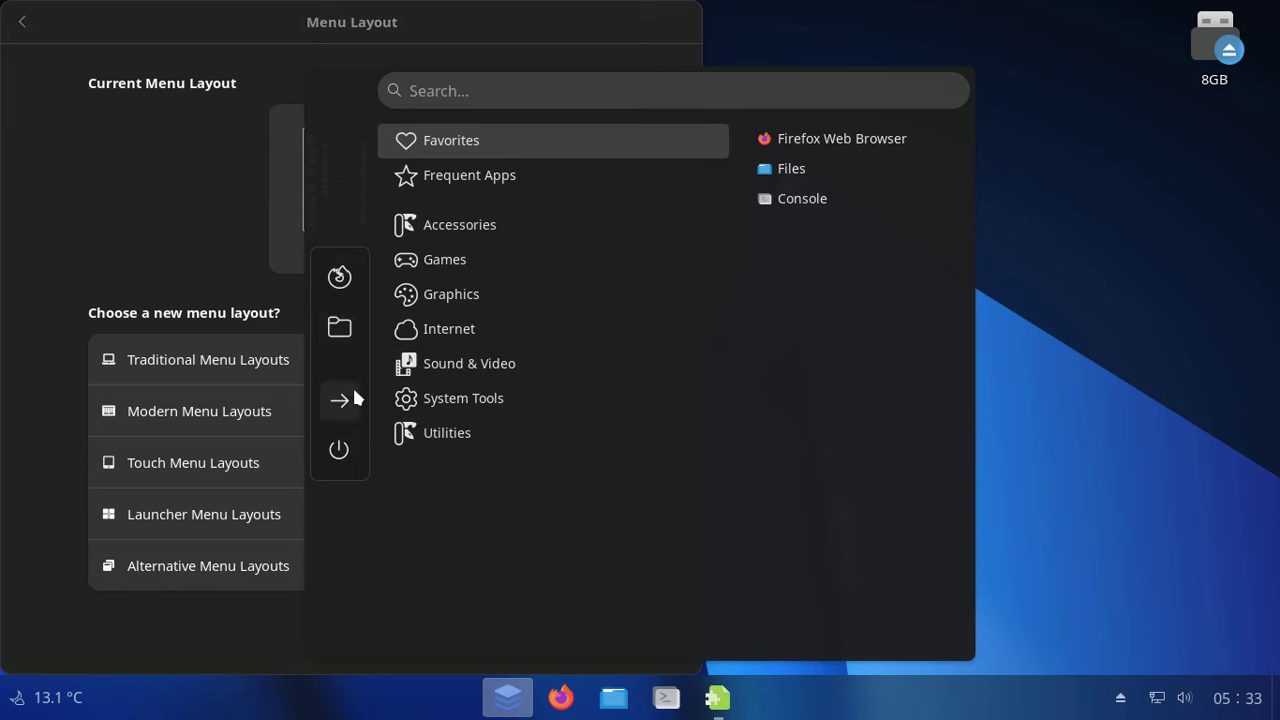
left_click(209, 172)
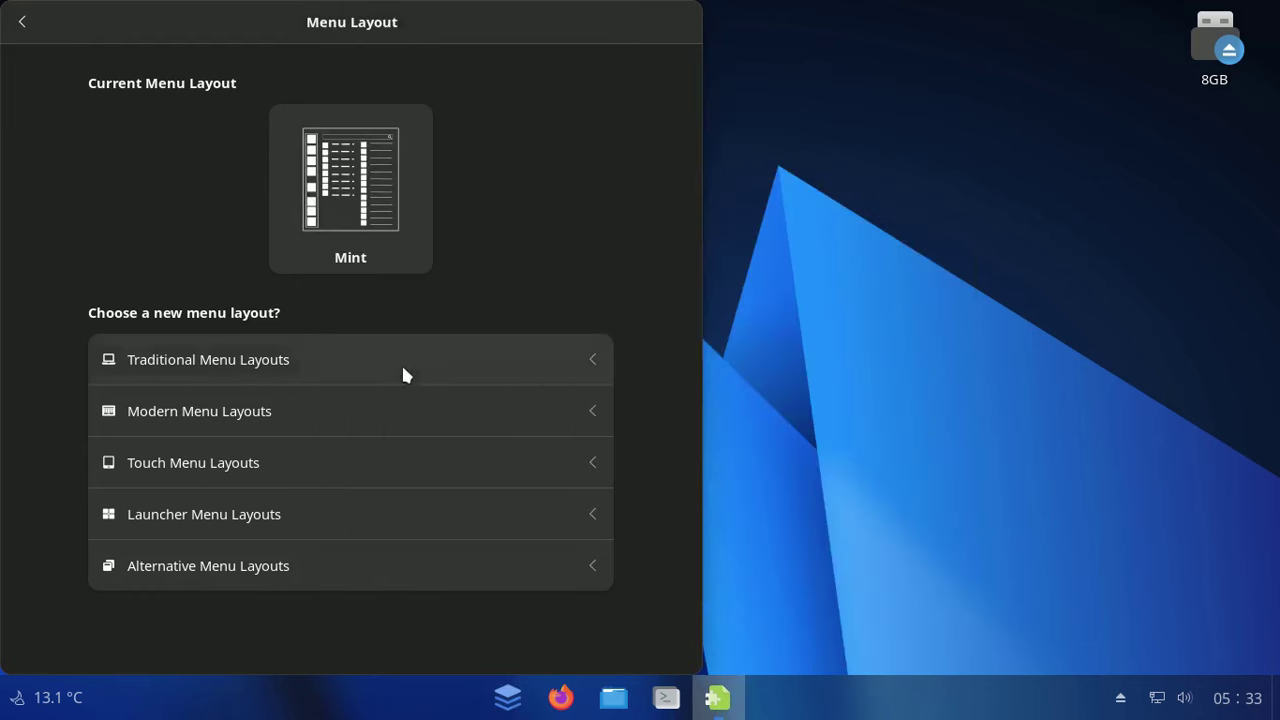
- Apply the Plasma layout from the Modern Menu Layouts and view the application menu's pinned apps and its Apps categories
left_click(397, 412)
scroll(397, 410, "down", 2)
left_click(397, 408)
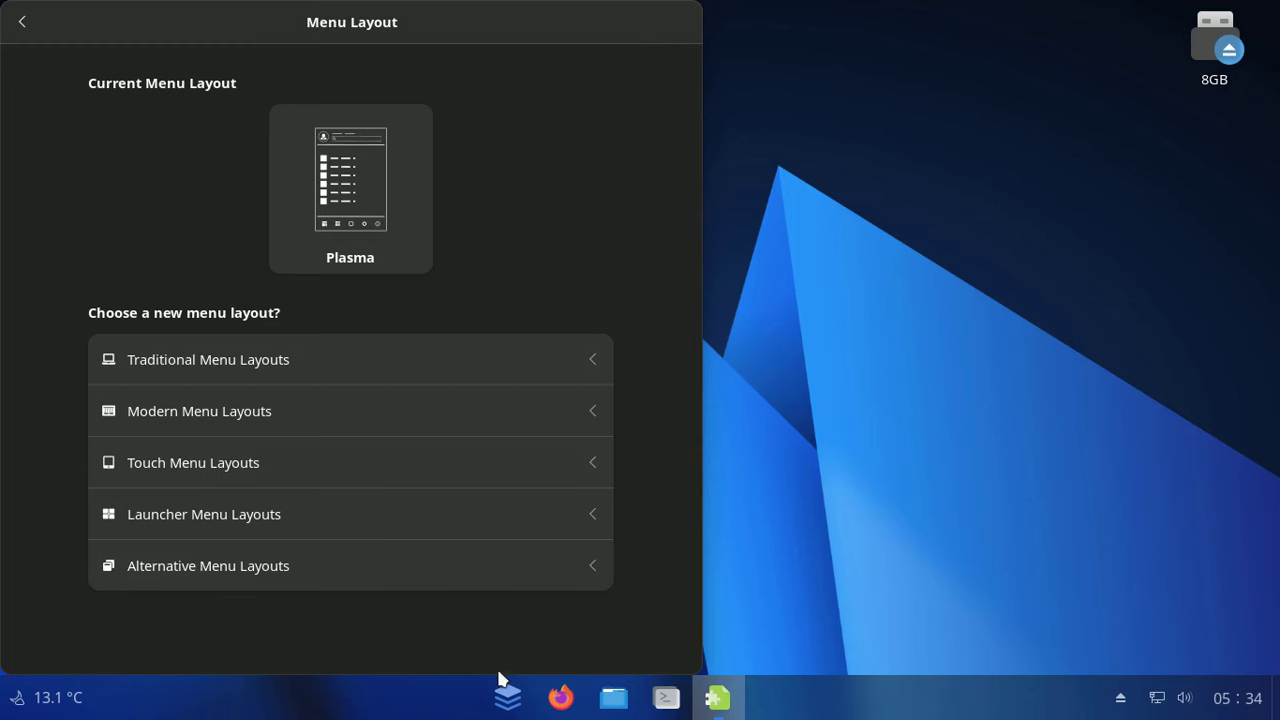
left_click(507, 696)
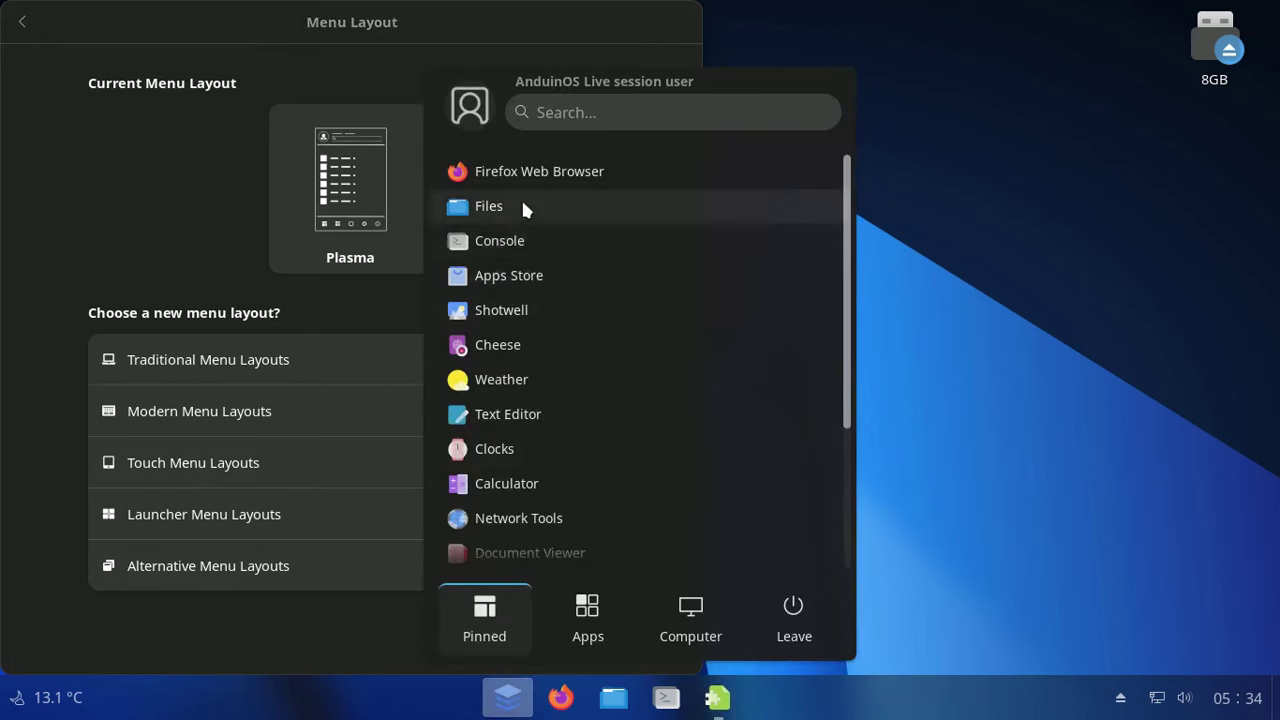
scroll(523, 207, "down", 3)
left_click(589, 625)
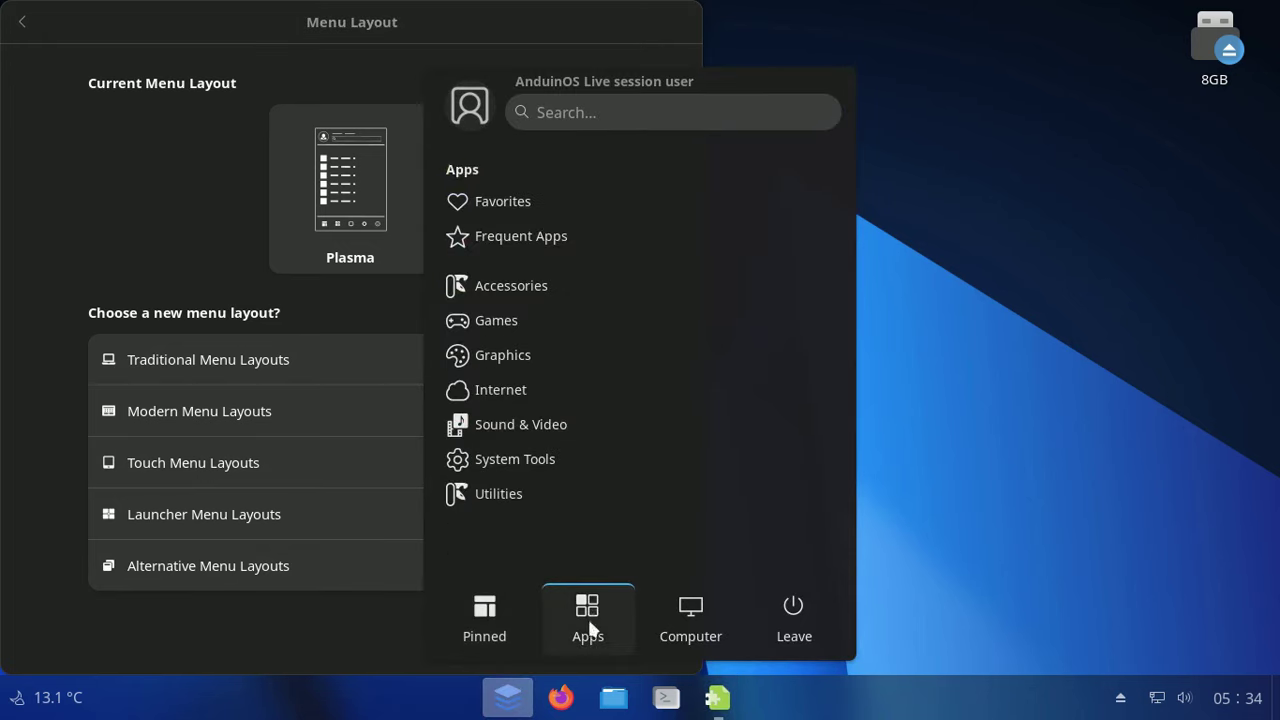
- Apply the Windows layout from the Modern Menu Layouts and browse the application menu's full app list down to Weather
left_click(255, 636)
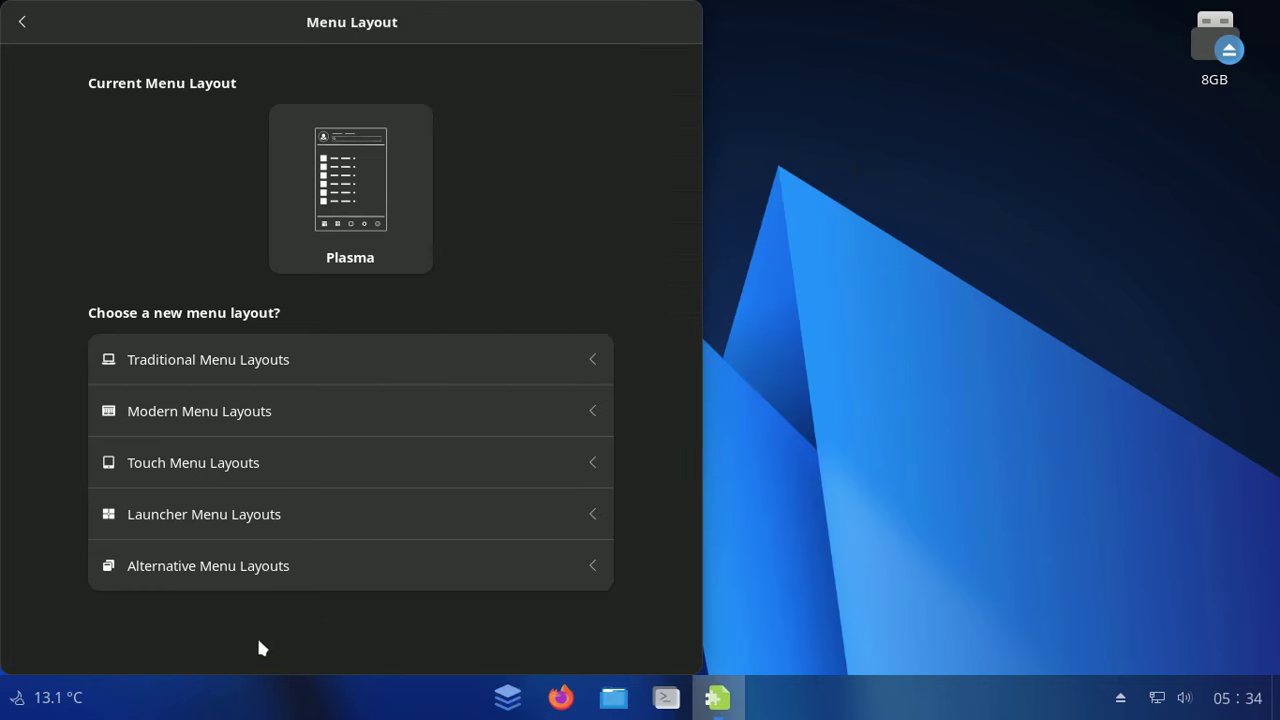
left_click(367, 409)
scroll(362, 391, "down", 3)
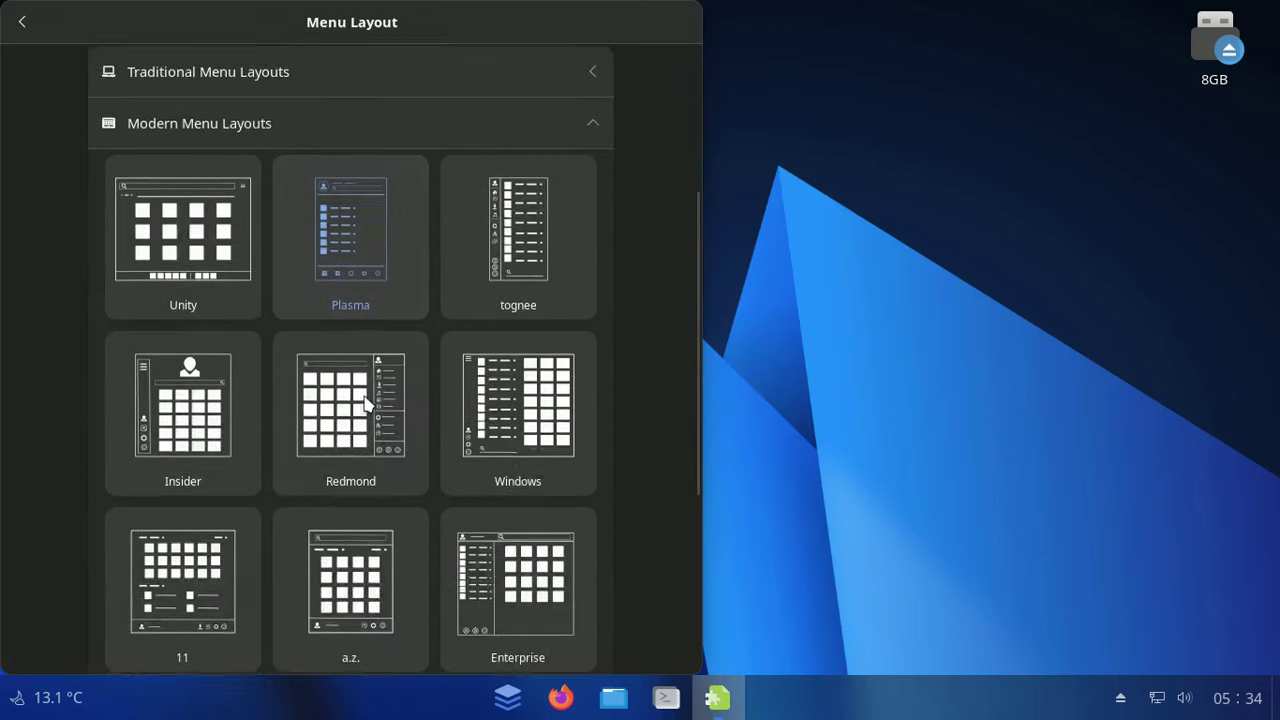
scroll(366, 404, "down", 1)
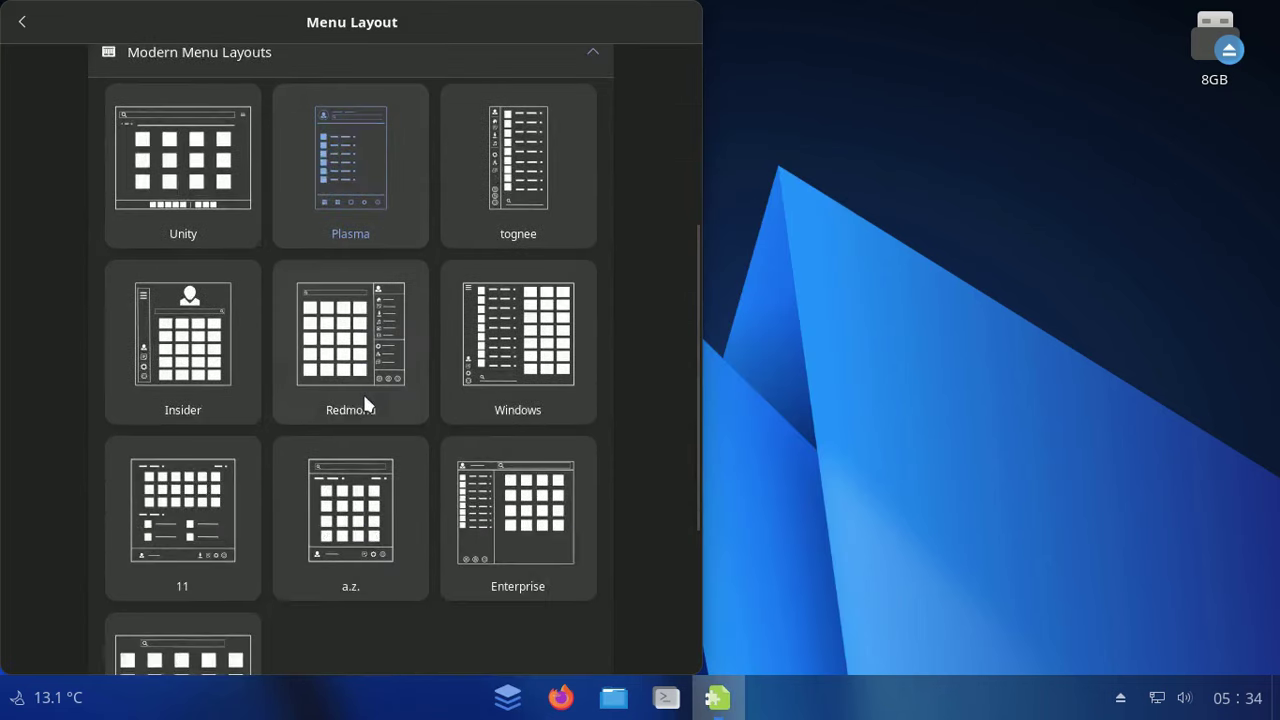
left_click(518, 332)
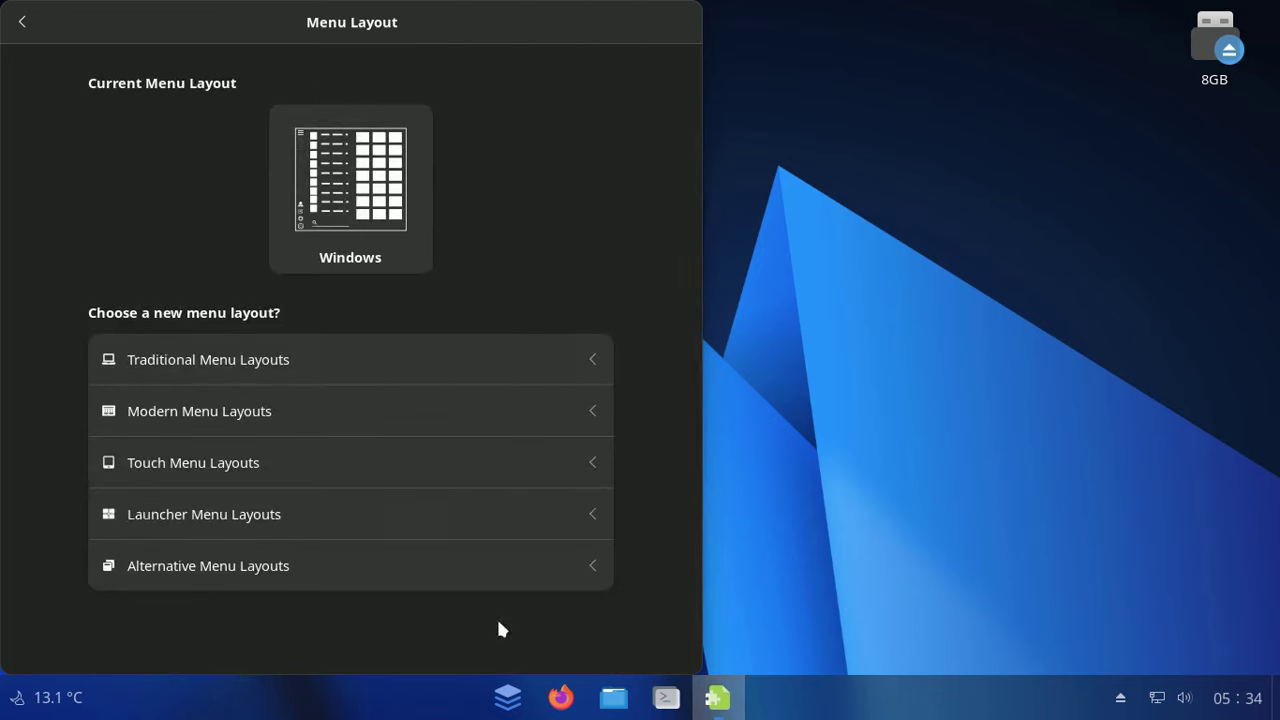
left_click(508, 700)
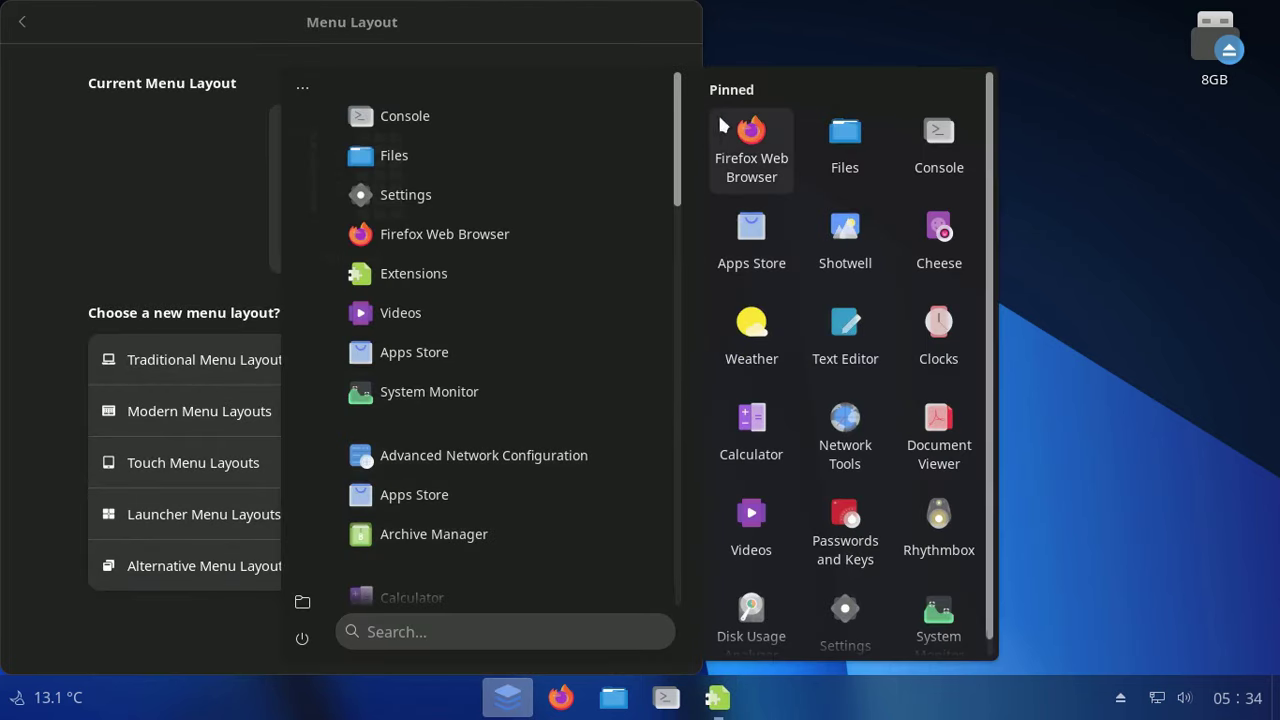
left_click_drag(680, 164, 652, 585)
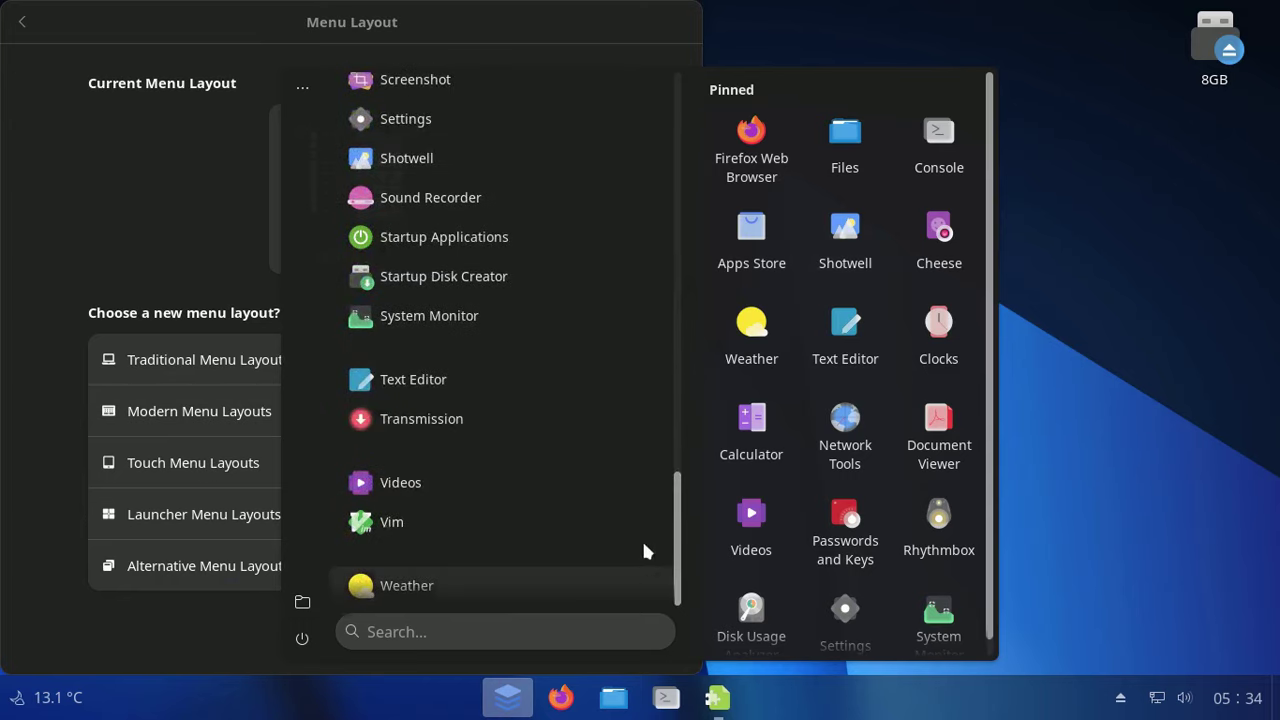
left_click(1183, 248)
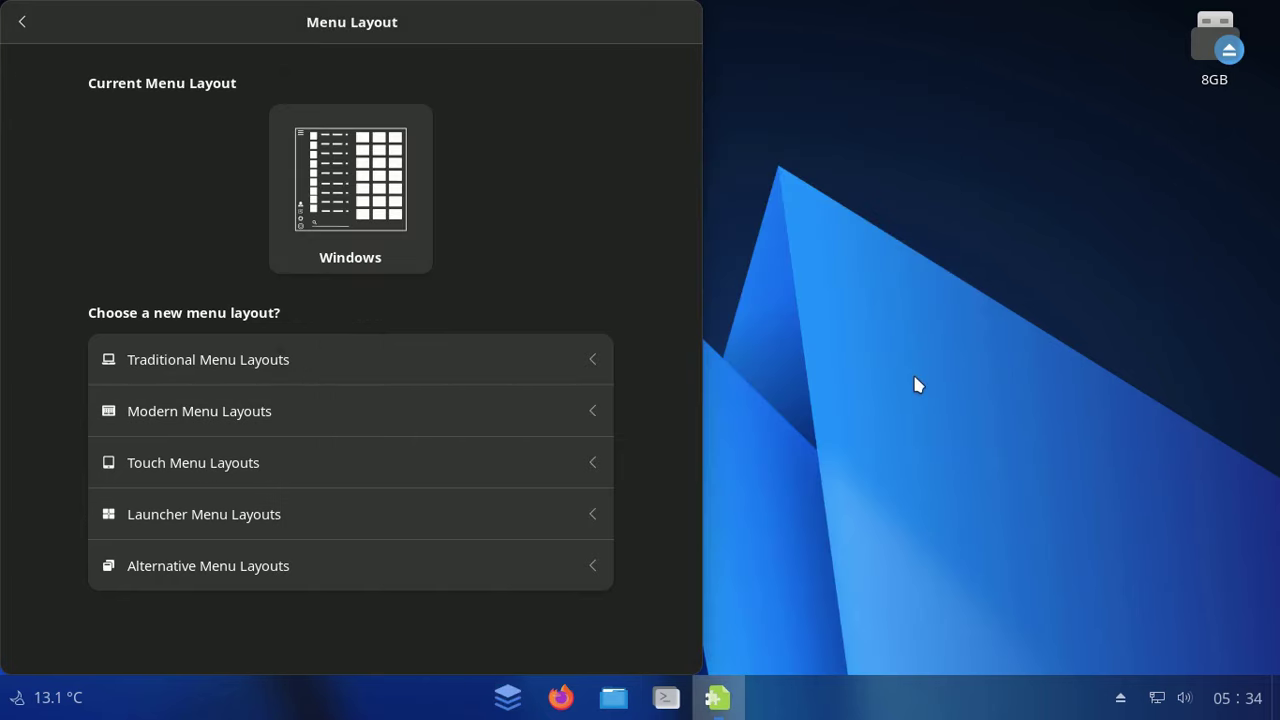
- Close the ArcMenu settings and view the weather forecast from the taskbar
left_click(28, 26)
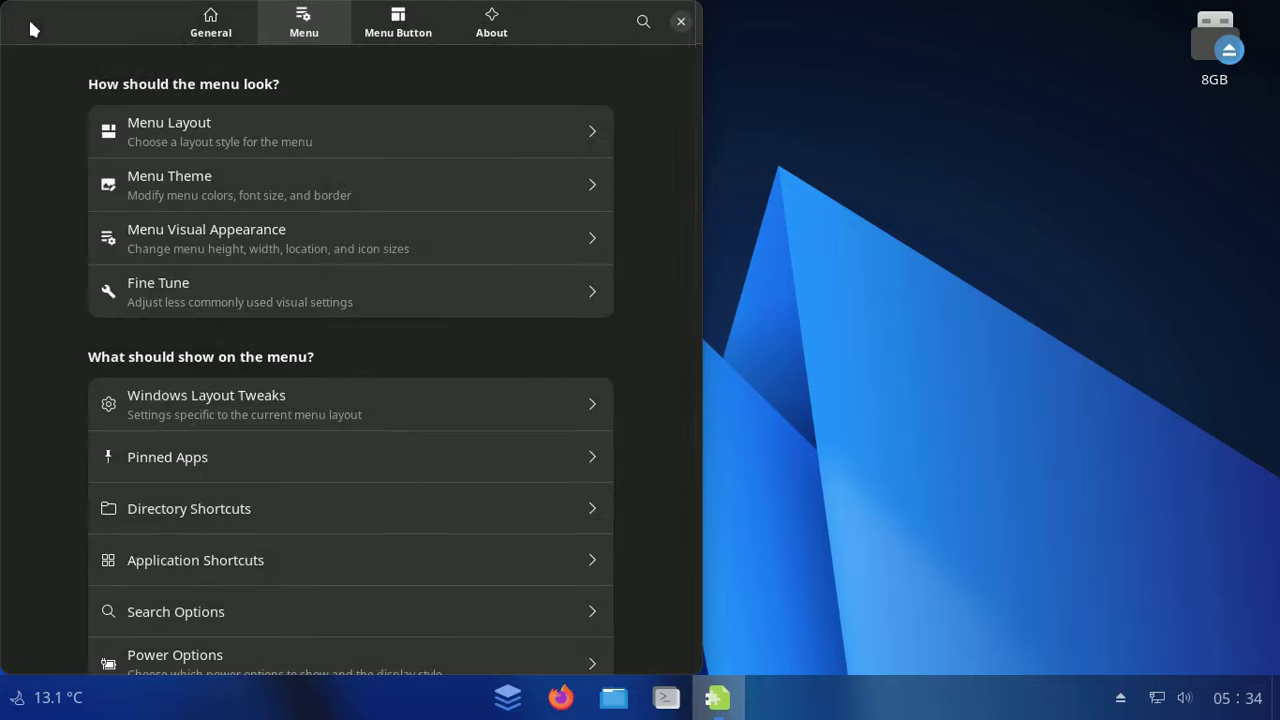
left_click(679, 23)
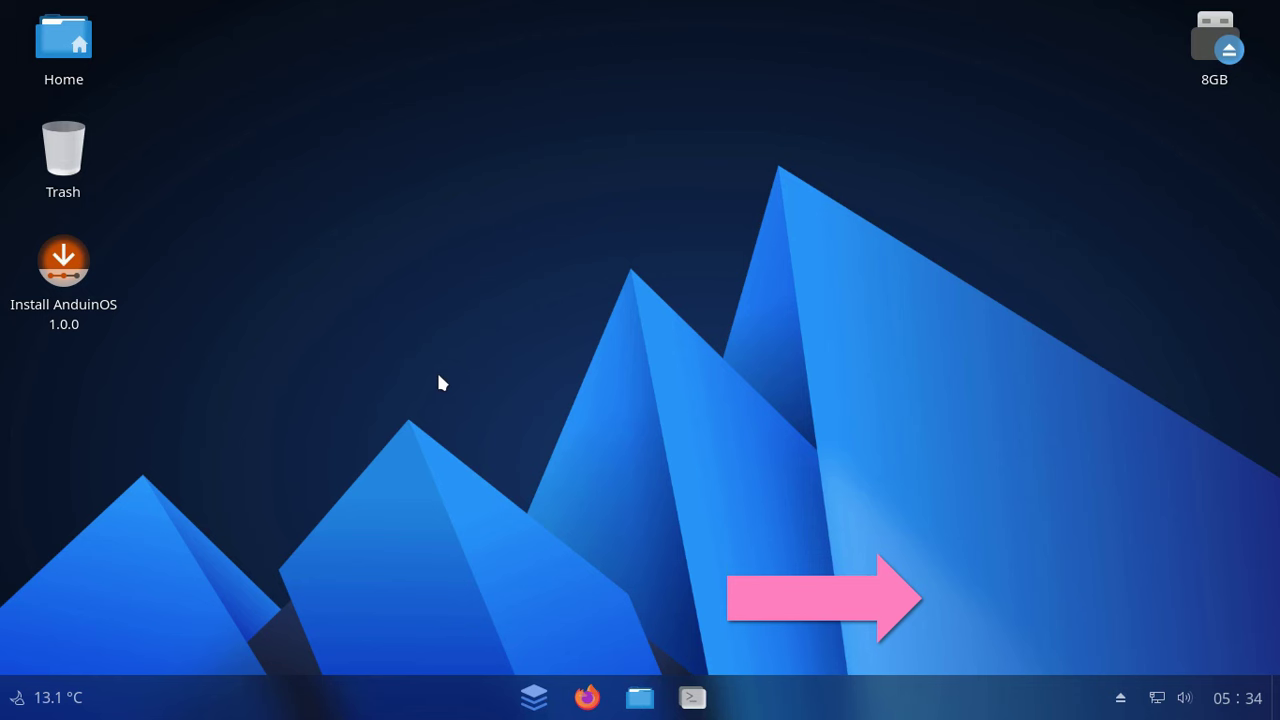
left_click(43, 698)
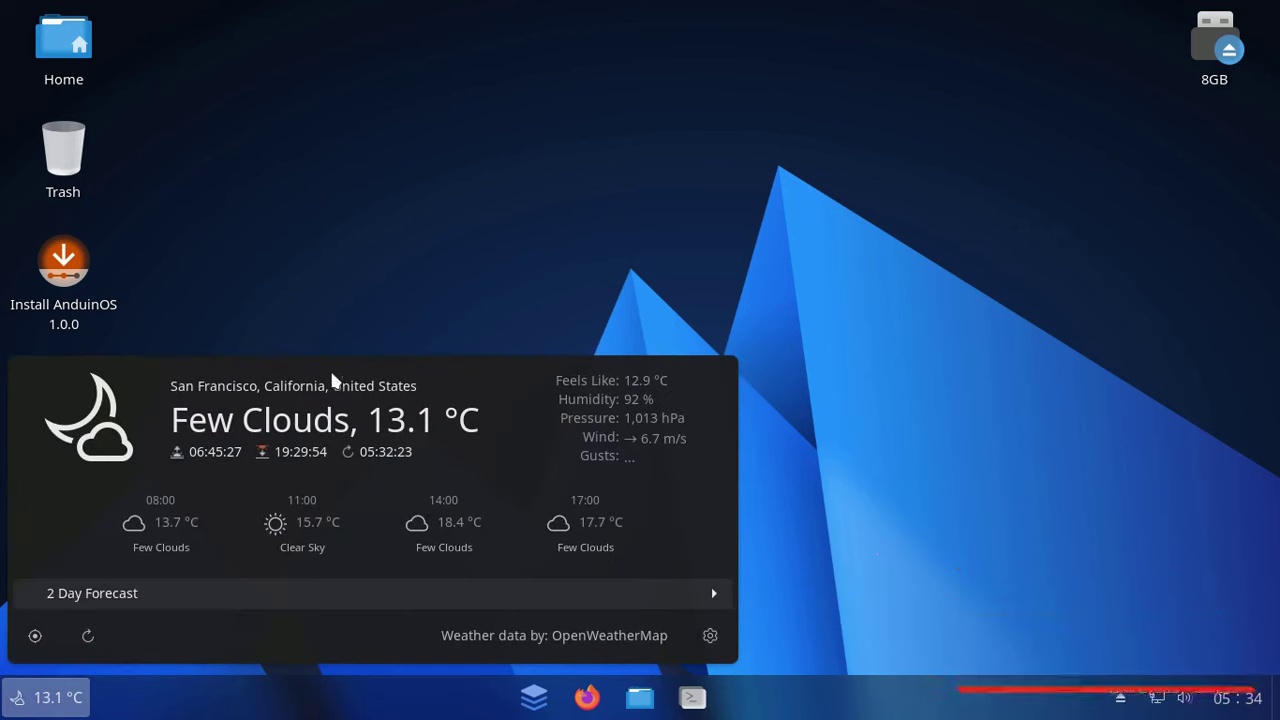
left_click(344, 208)
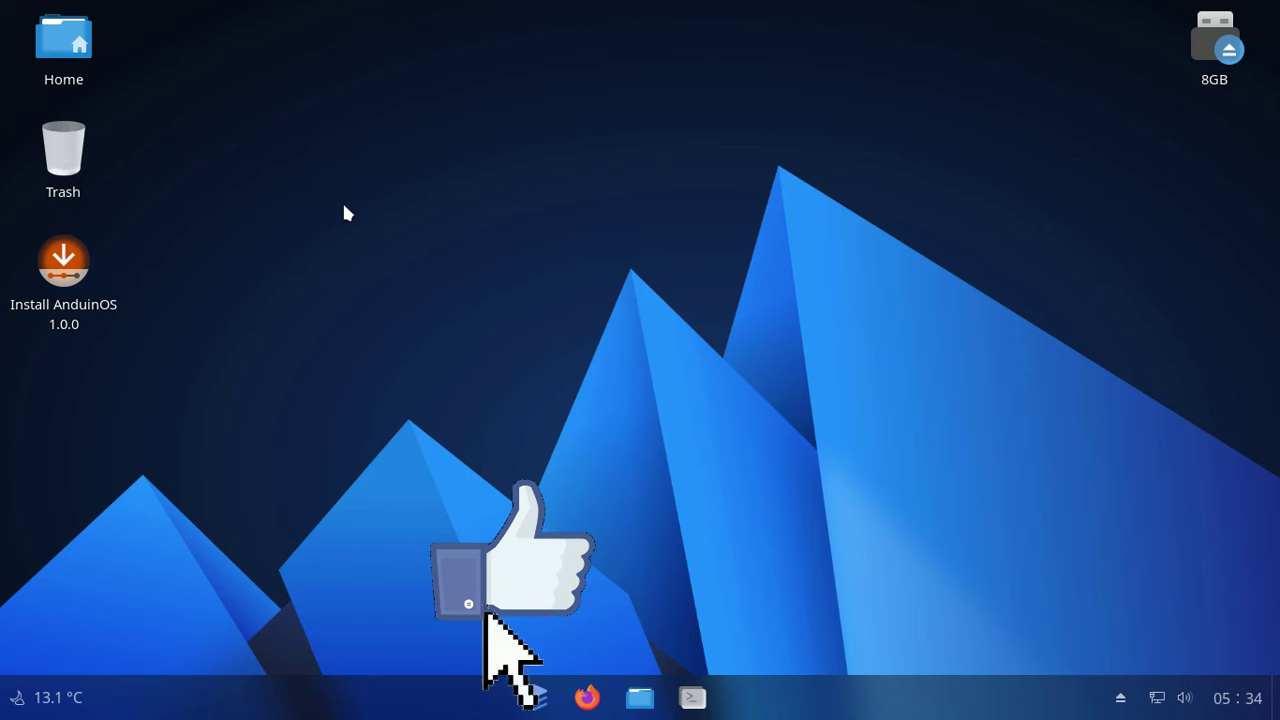
- Launch the AnduinOS 1.0.0 installer and continue with Português do Brasil as the installation language
right_click(68, 277)
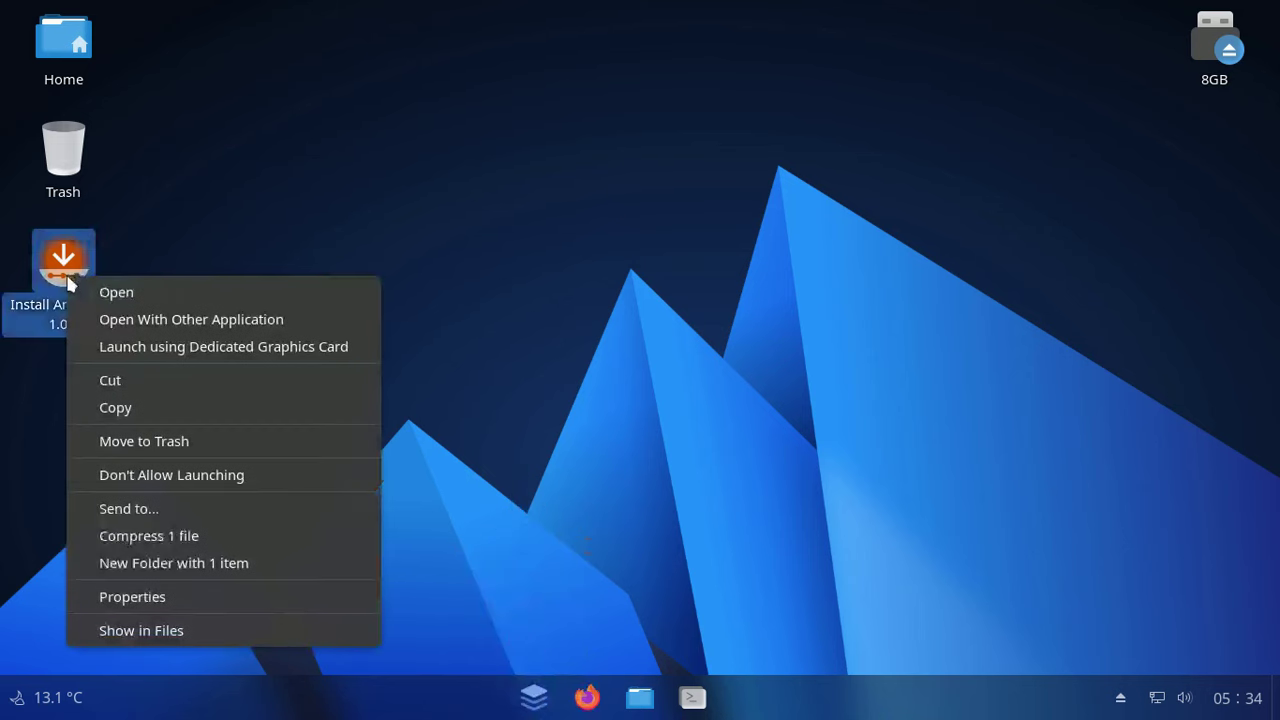
left_click(123, 292)
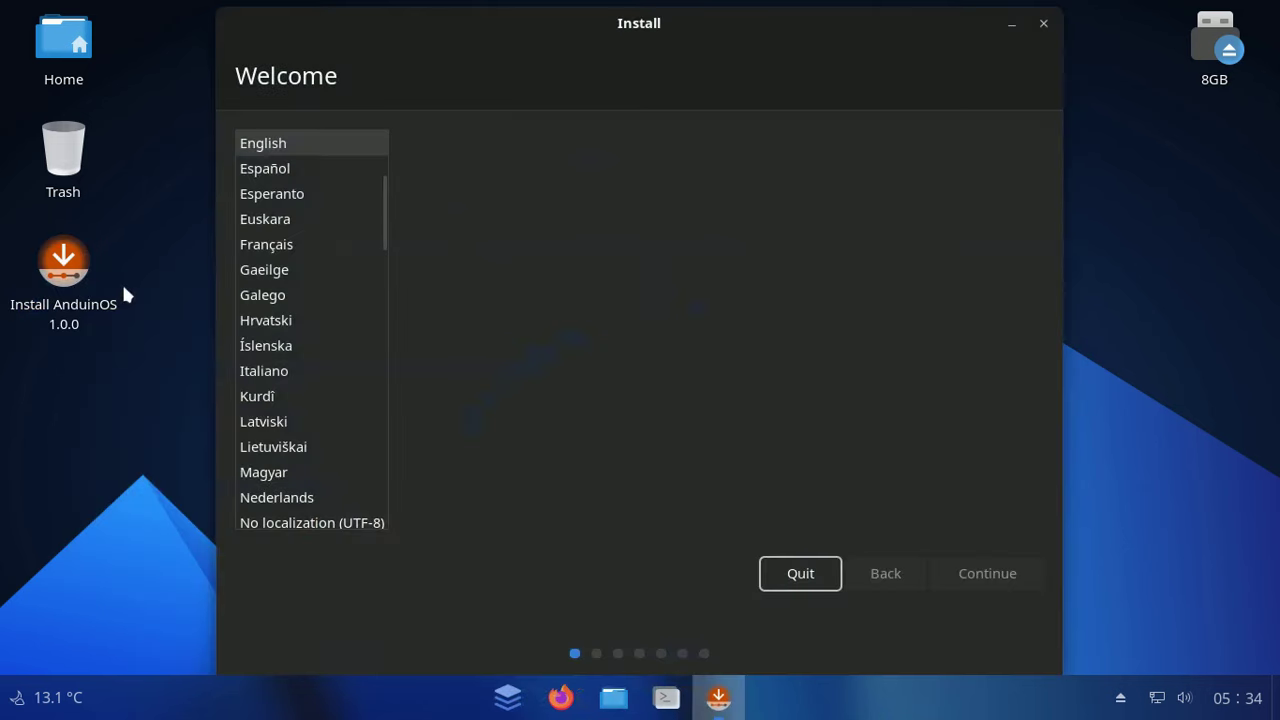
left_click_drag(719, 30, 517, 14)
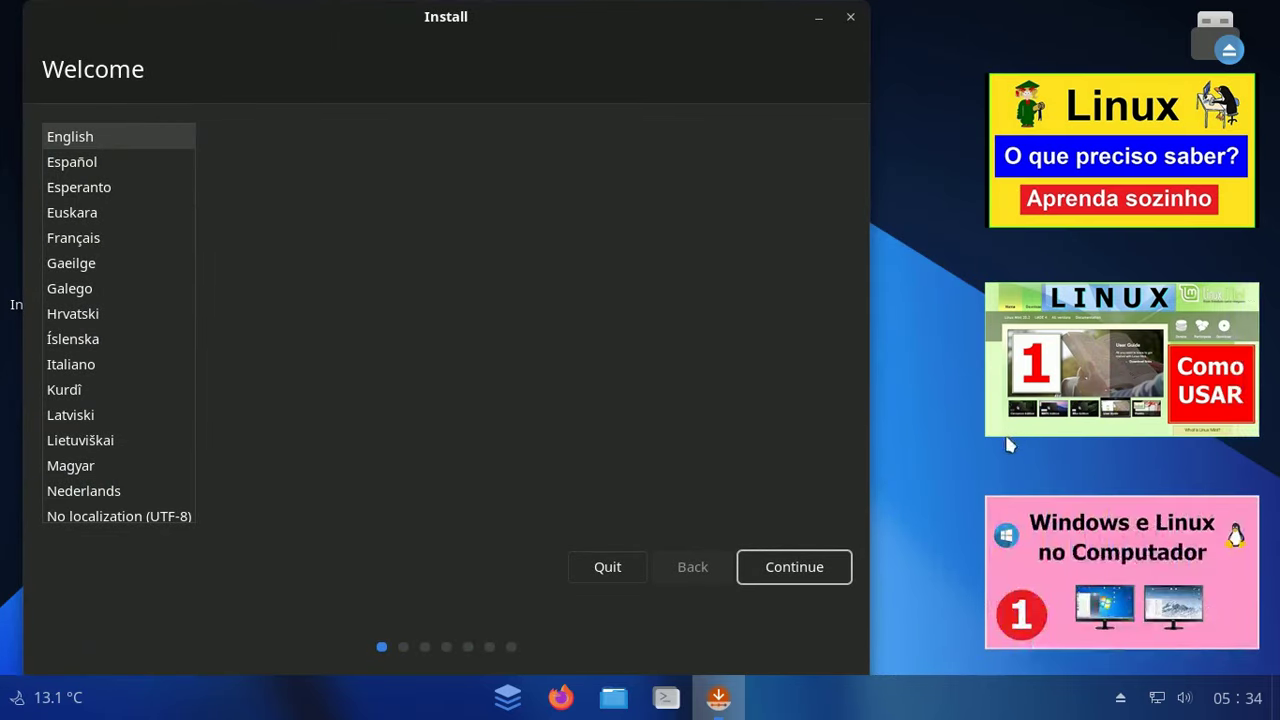
scroll(160, 352, "down", 3)
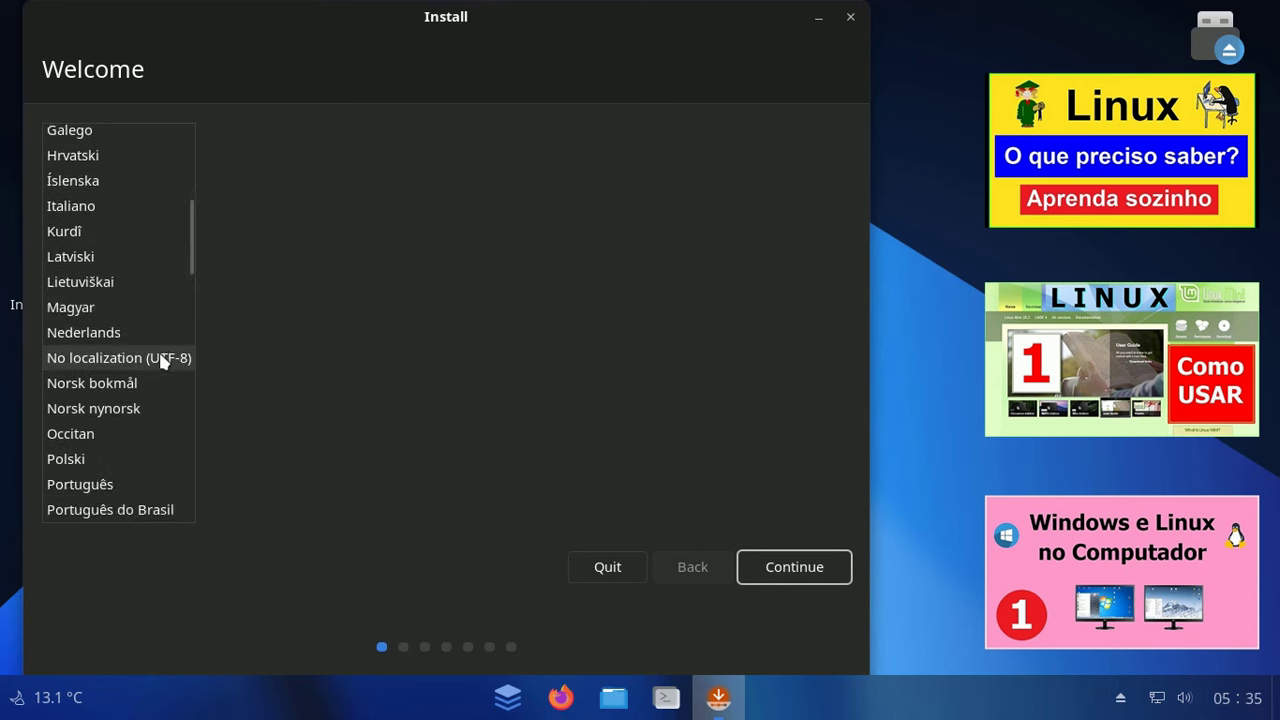
left_click(149, 512)
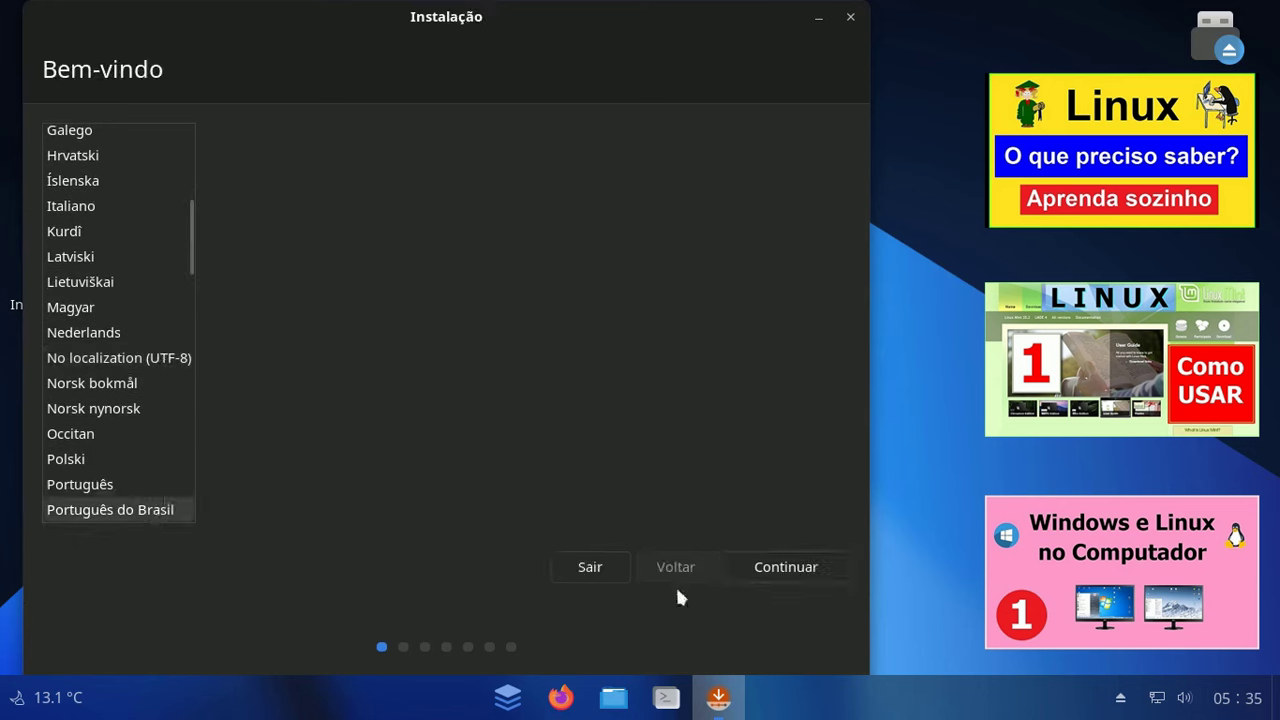
left_click(789, 570)
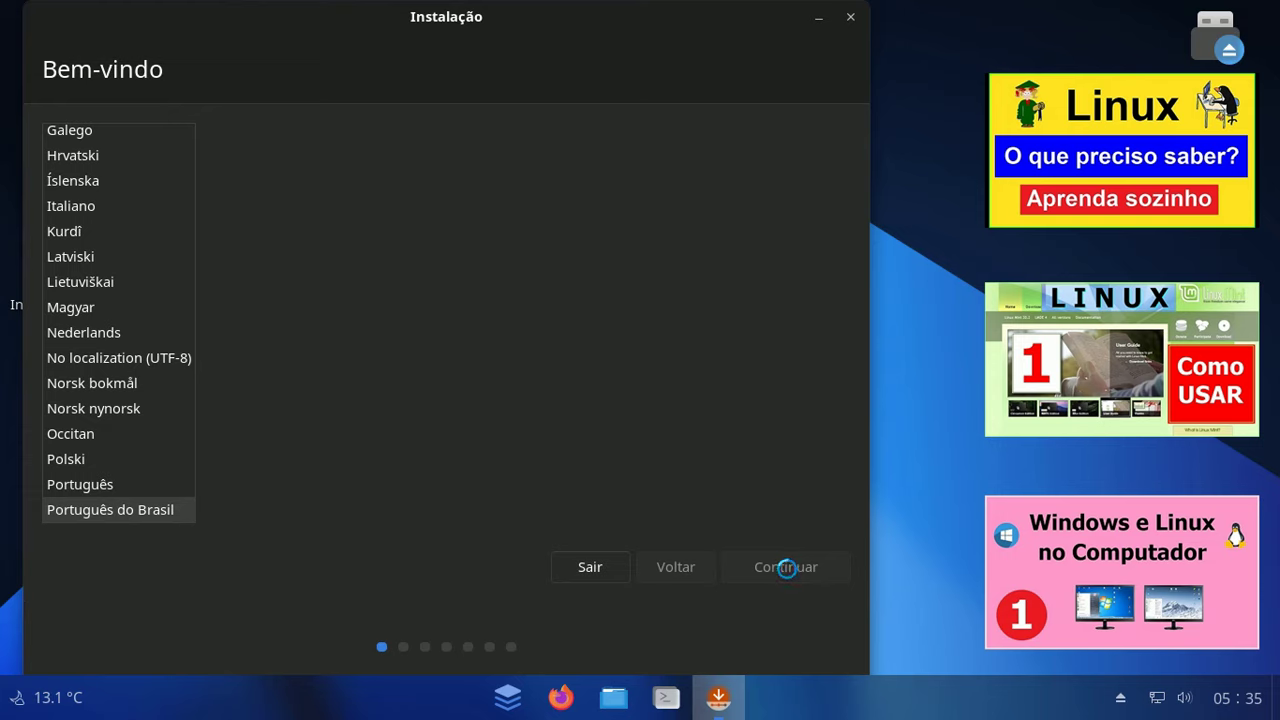
- Test the Portuguese (Brazil) keyboard layout with "çççç" and accept it
left_click_drag(497, 23, 356, 17)
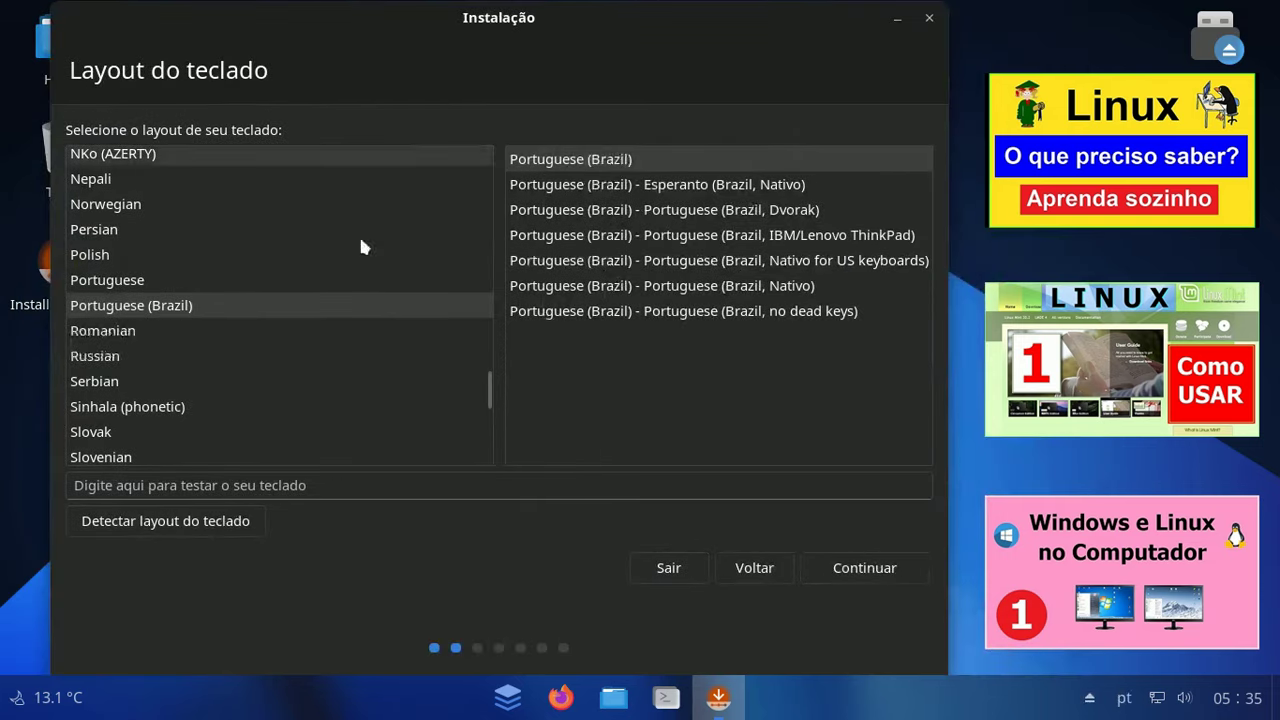
left_click(328, 490)
type("çççç")
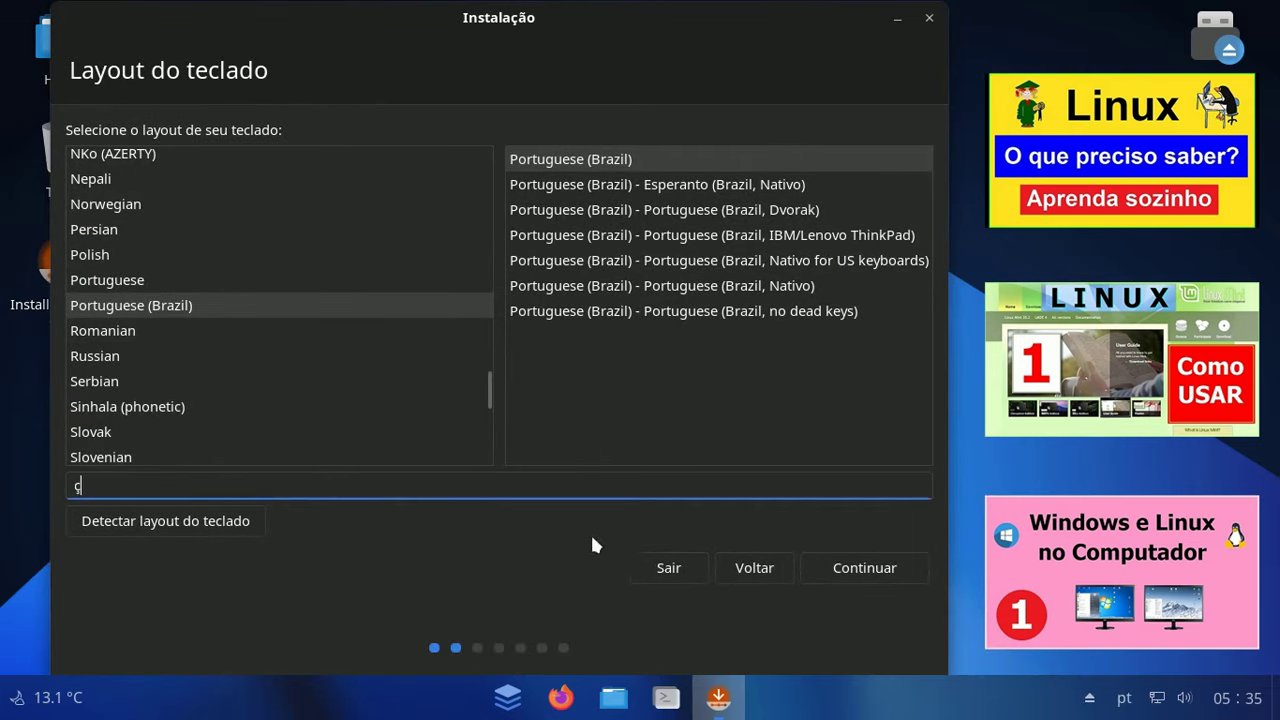
left_click(846, 567)
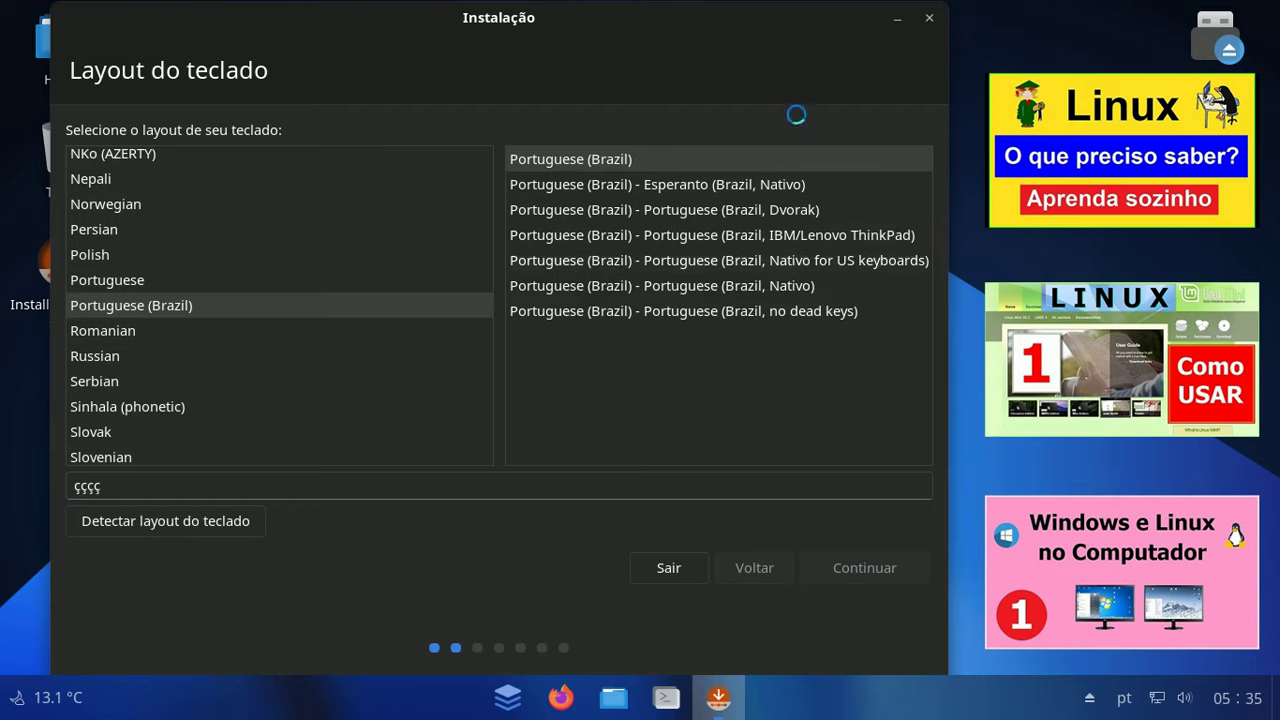
- Turn off downloading updates during installation, continue, and agree to unmount the partitions in use on /dev/sdb
left_click_drag(755, 20, 704, 18)
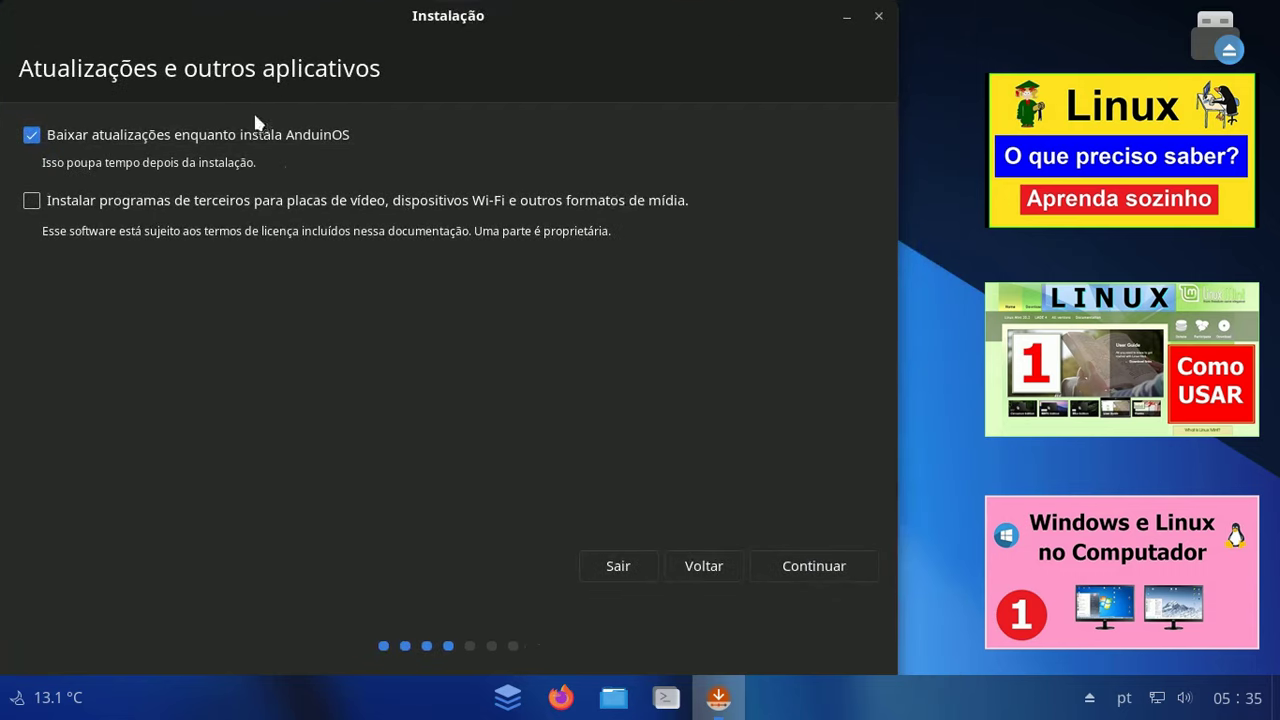
left_click(33, 137)
left_click(790, 565)
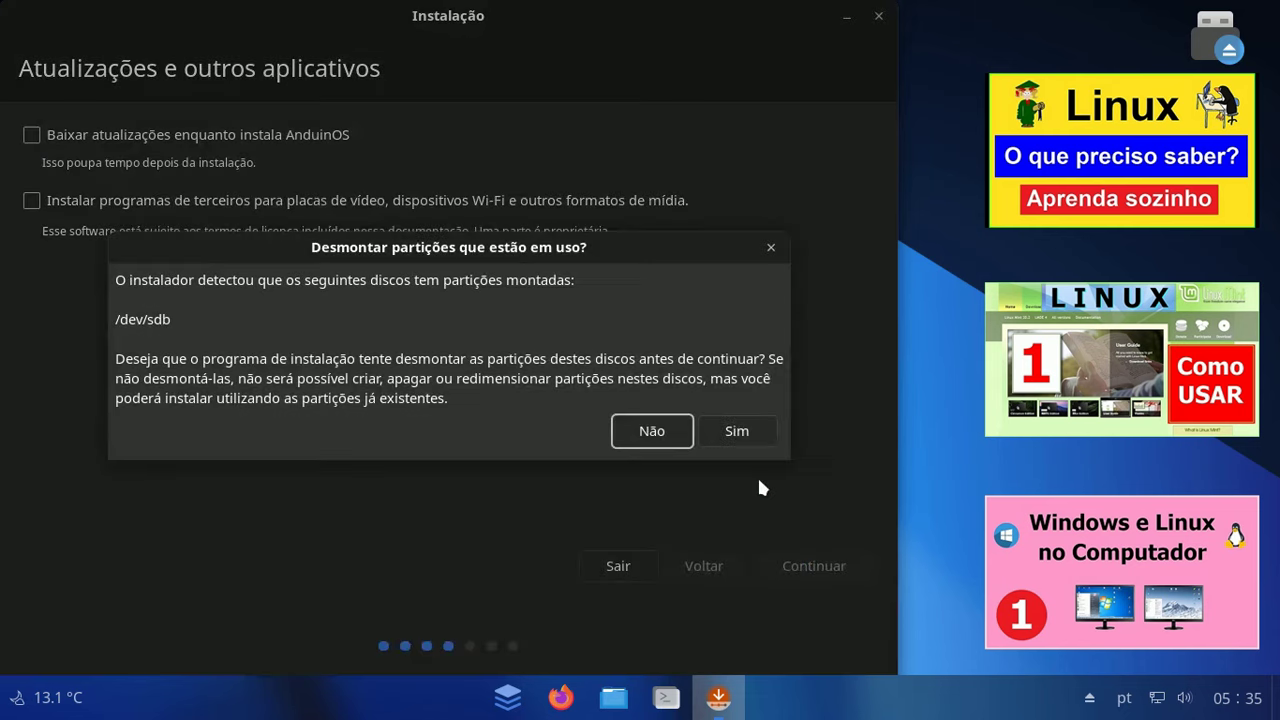
left_click(753, 431)
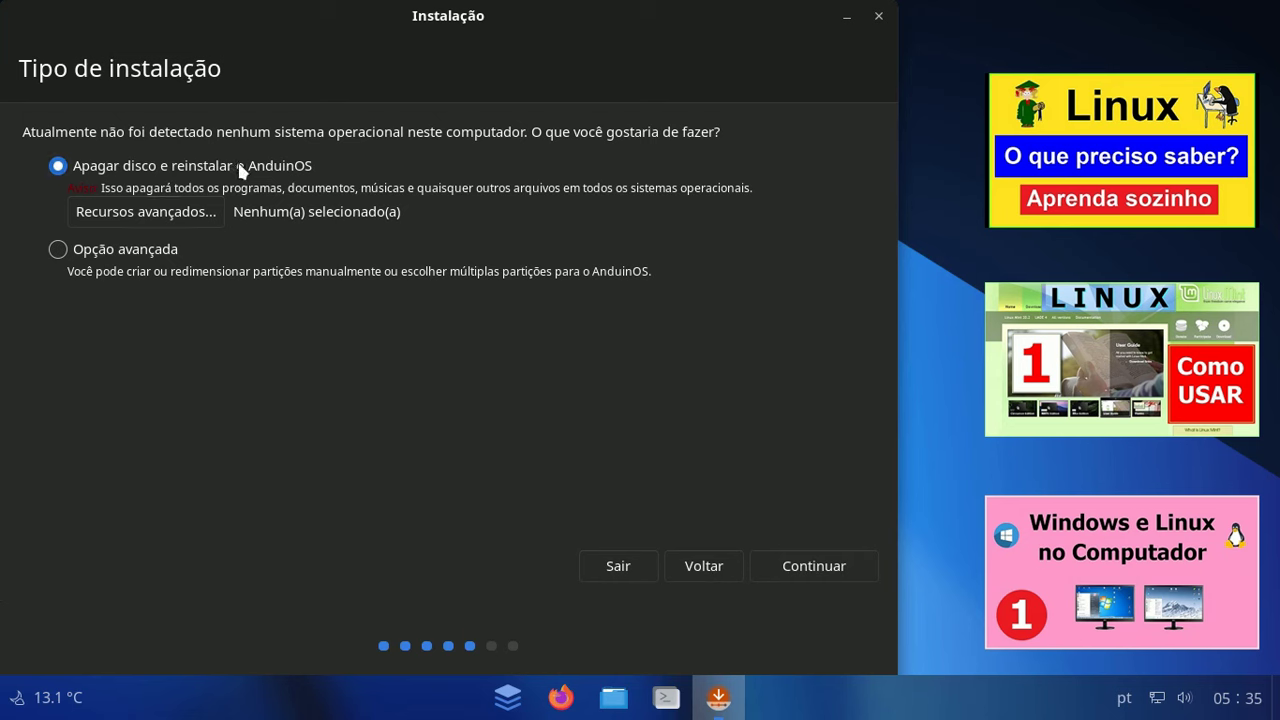
- Open manual partitioning with the Opção avançada installation type, view the disks, and quit the installer
left_click(61, 257)
left_click(826, 557)
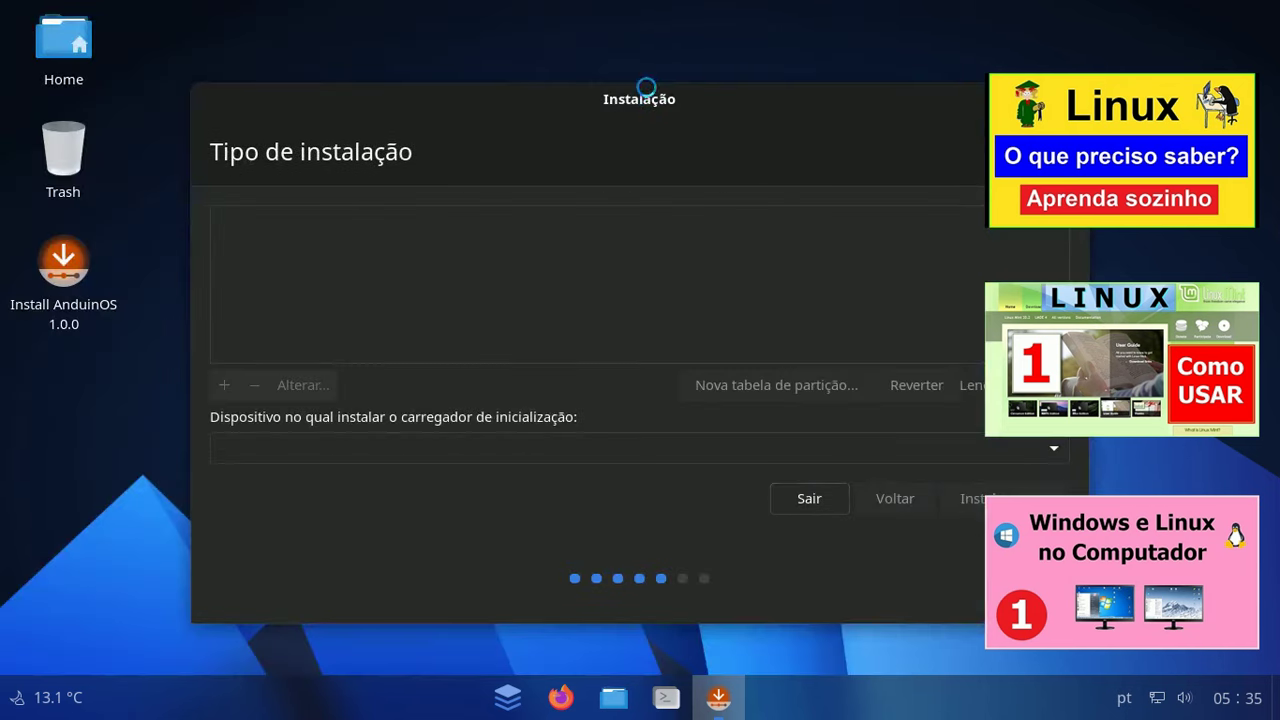
left_click_drag(634, 97, 451, 137)
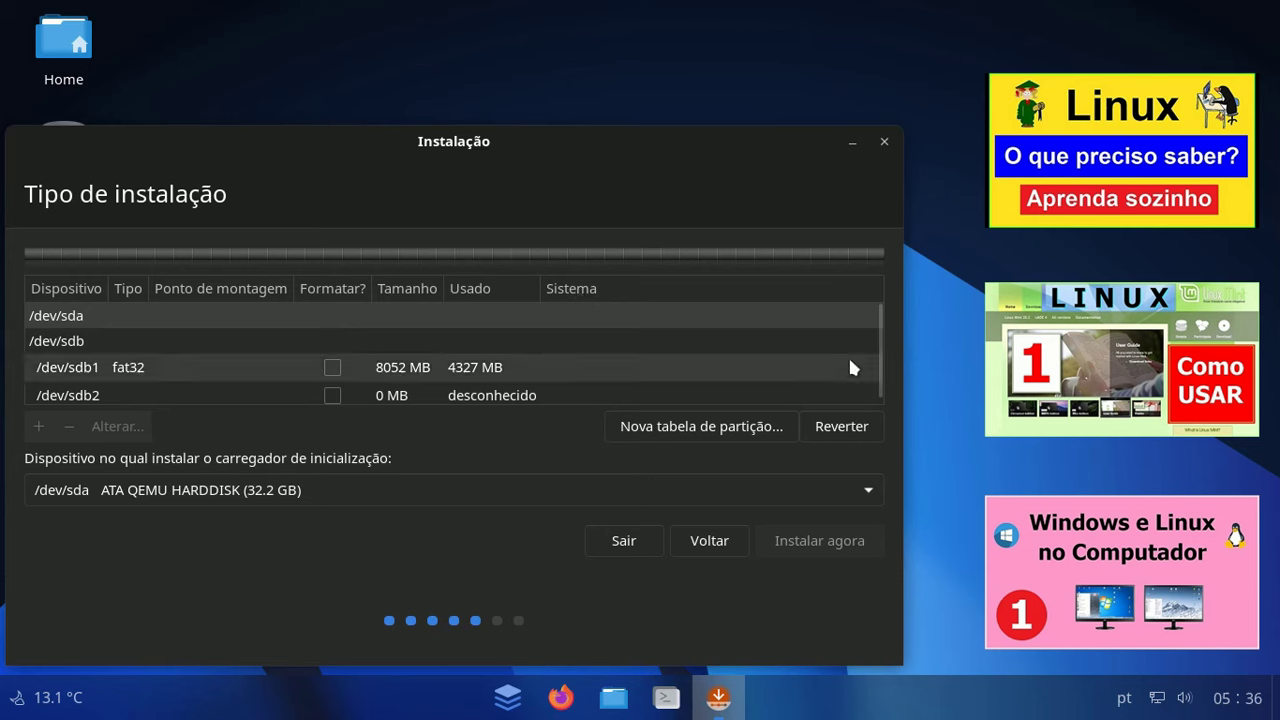
left_click(884, 143)
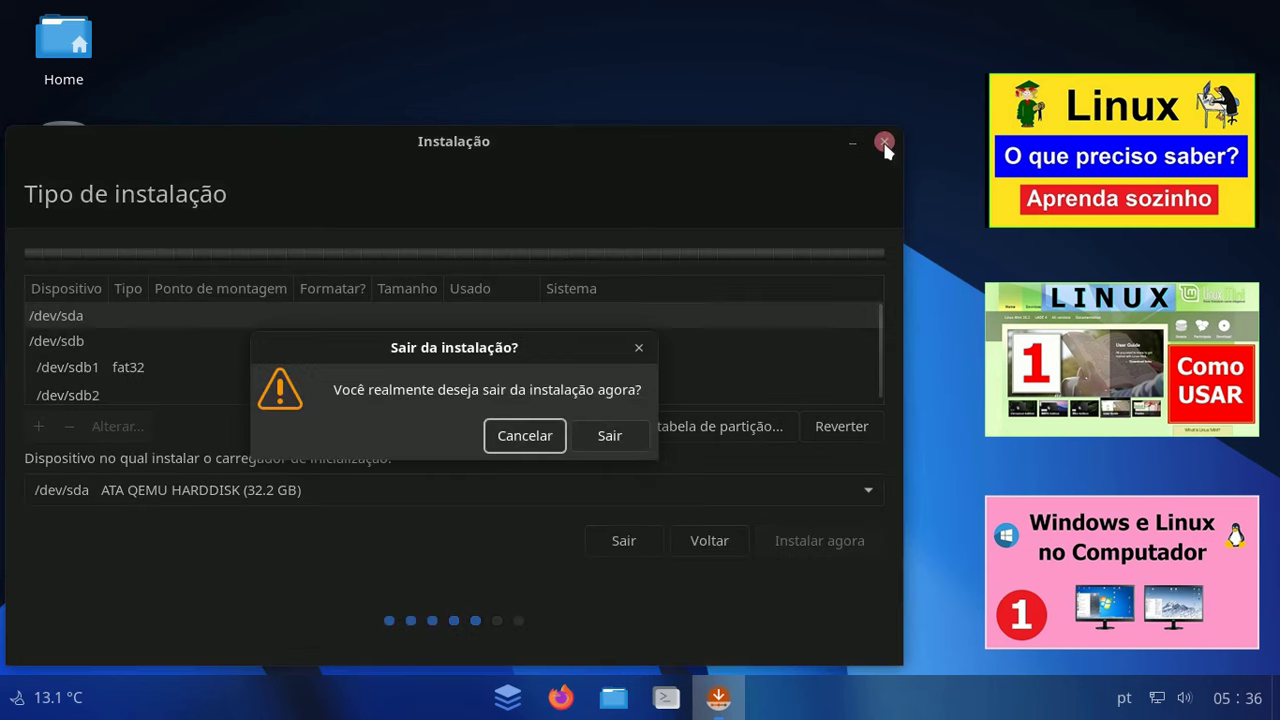
left_click(607, 434)
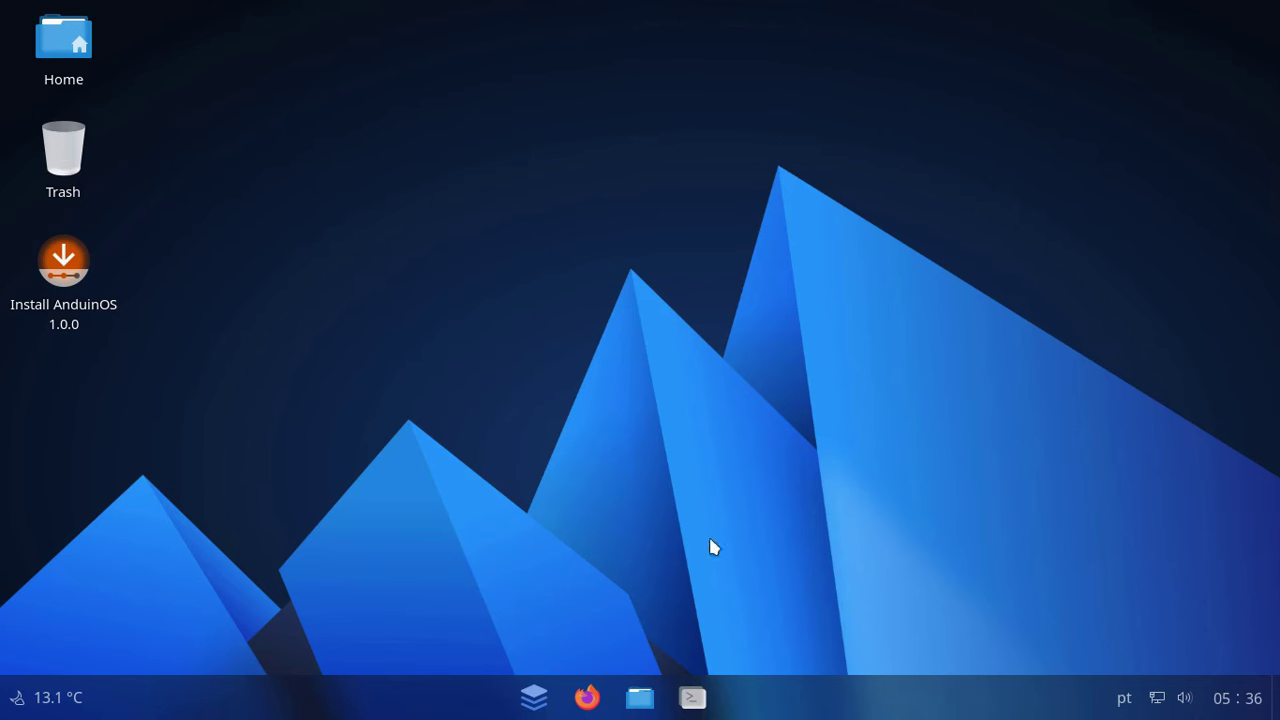
- View the options available for the desktop background and for the application menu launcher, choosing none of them
right_click(740, 248)
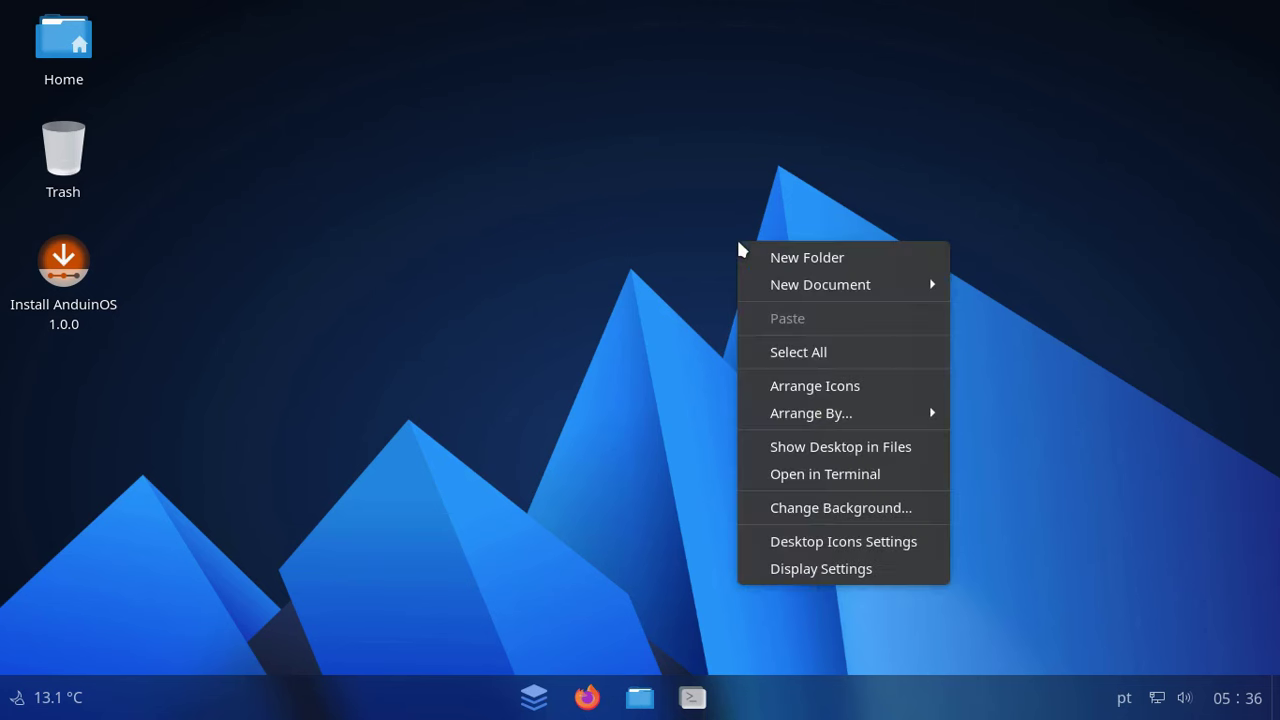
left_click(554, 198)
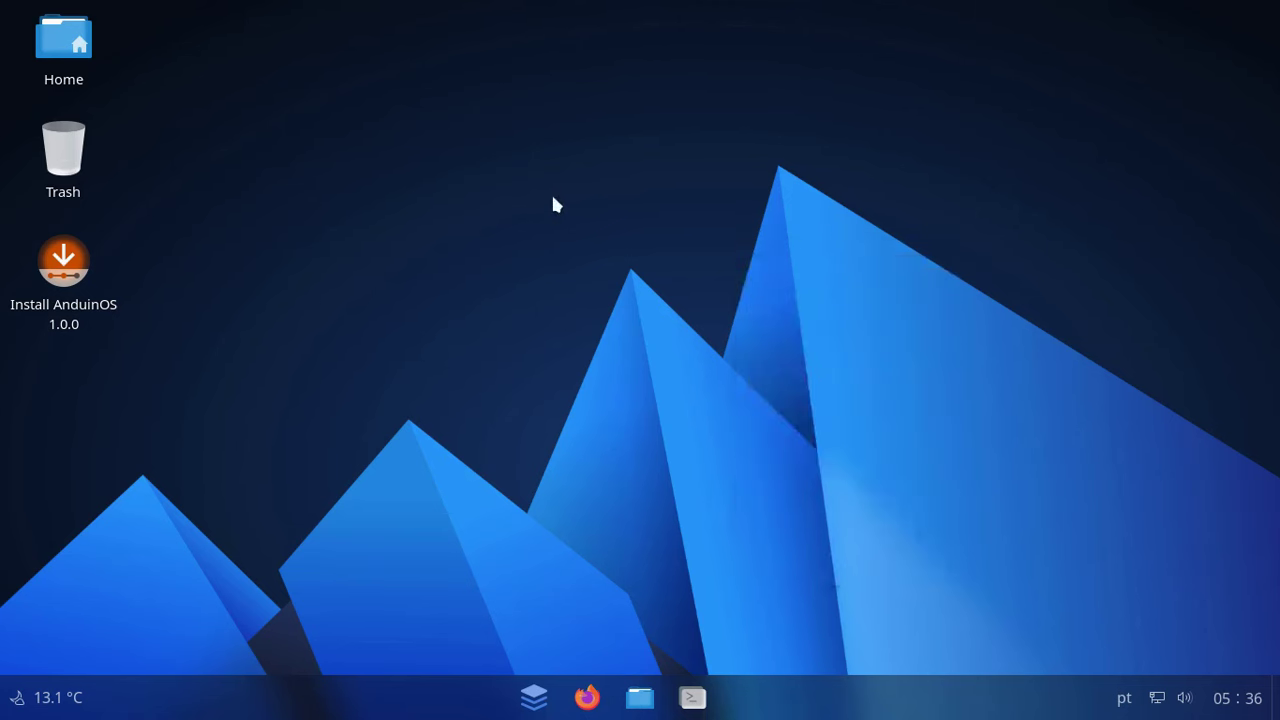
right_click(531, 706)
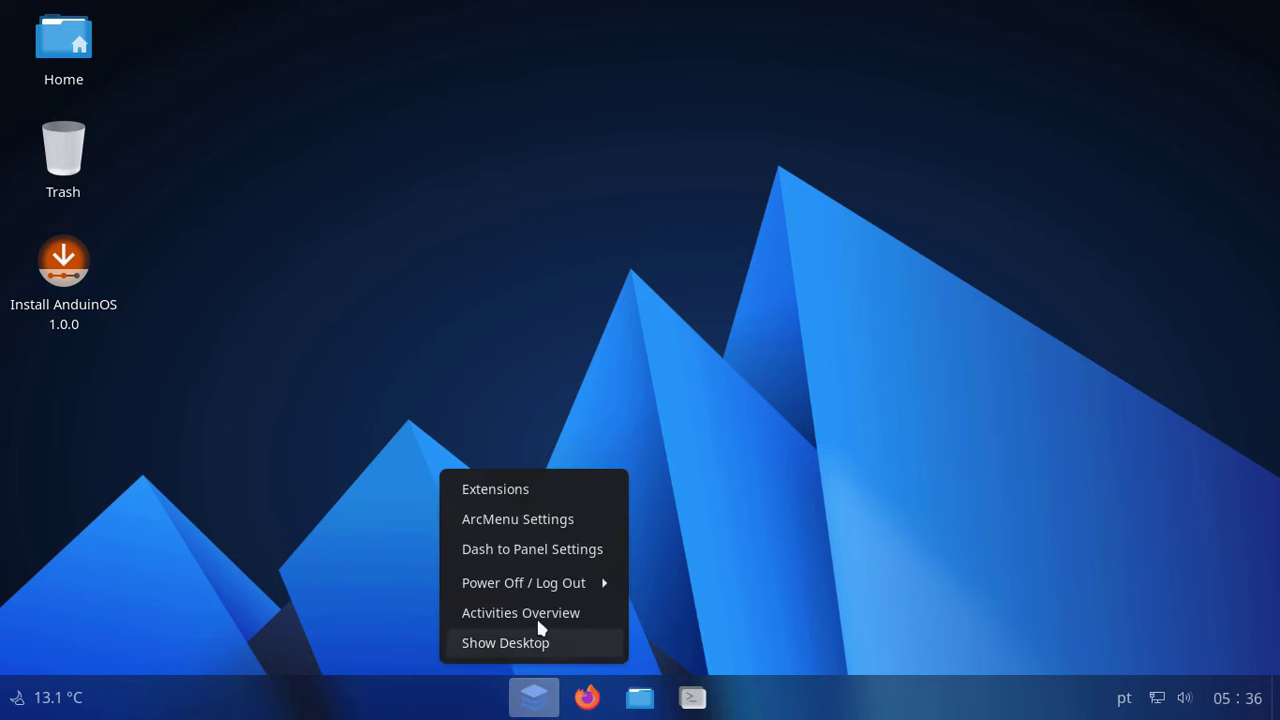
left_click(539, 318)
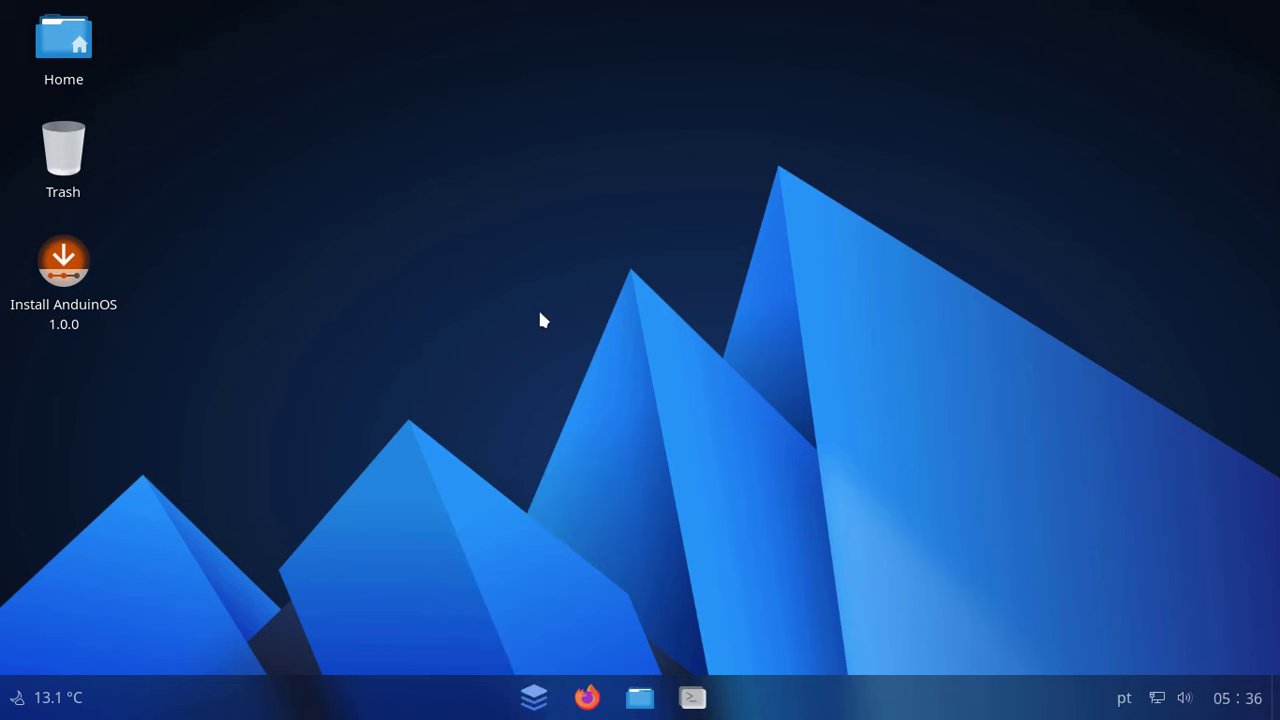